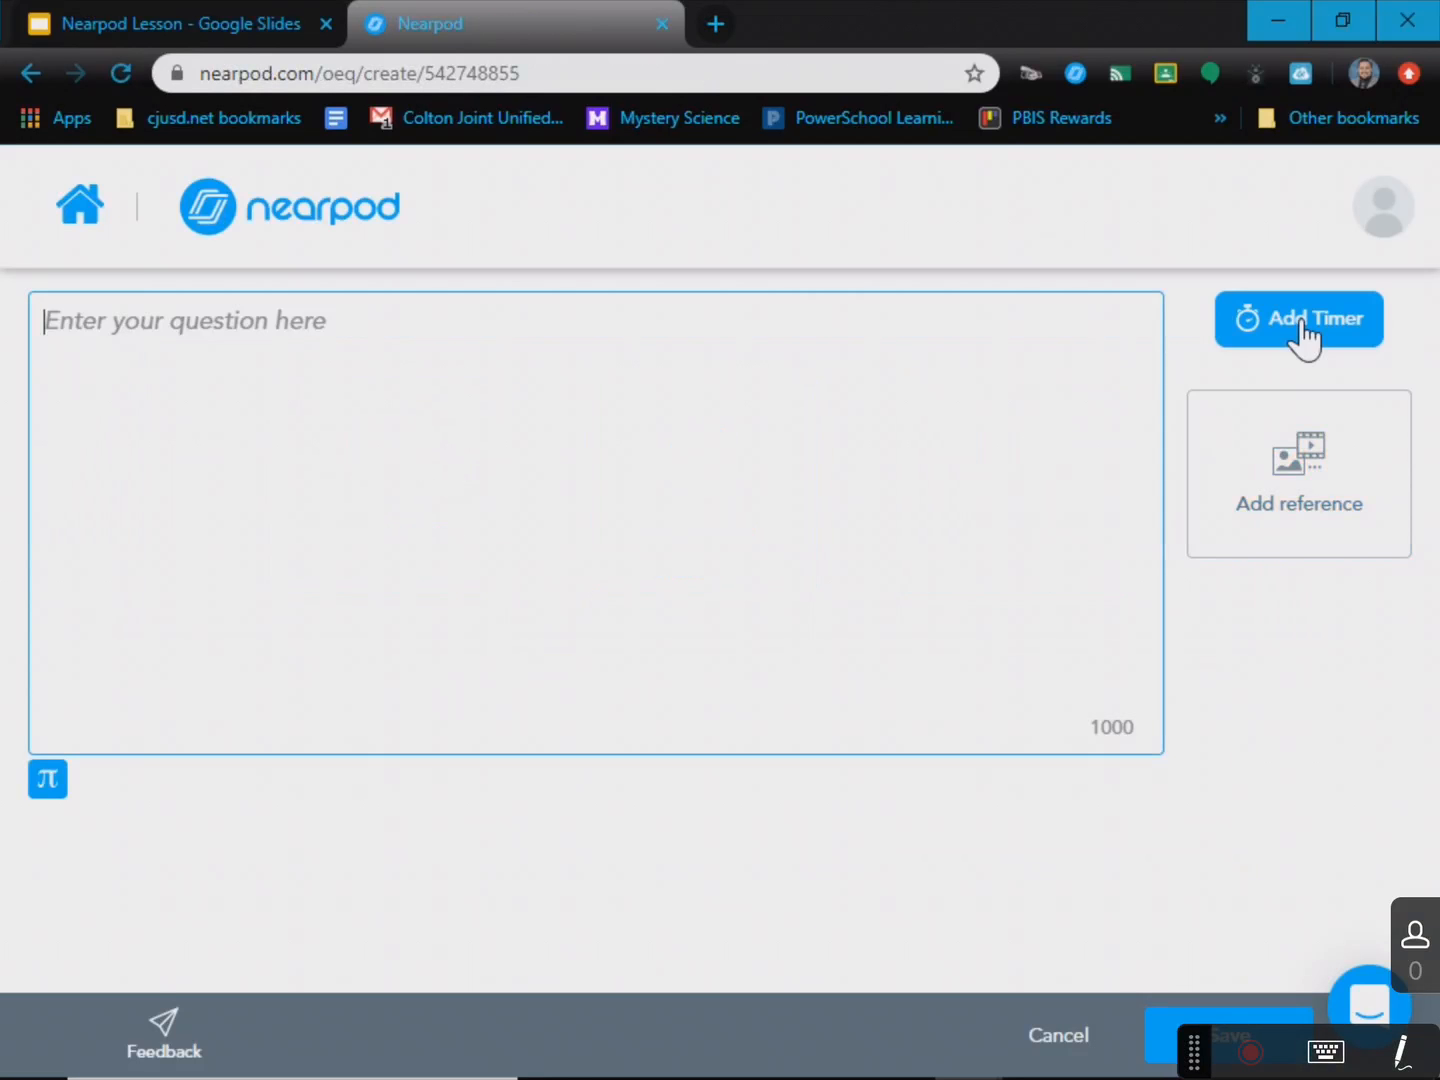
# - Add an activity timer of 1 minute 30 seconds to the open-ended question
pyautogui.click(1302, 333)
pyautogui.click(673, 643)
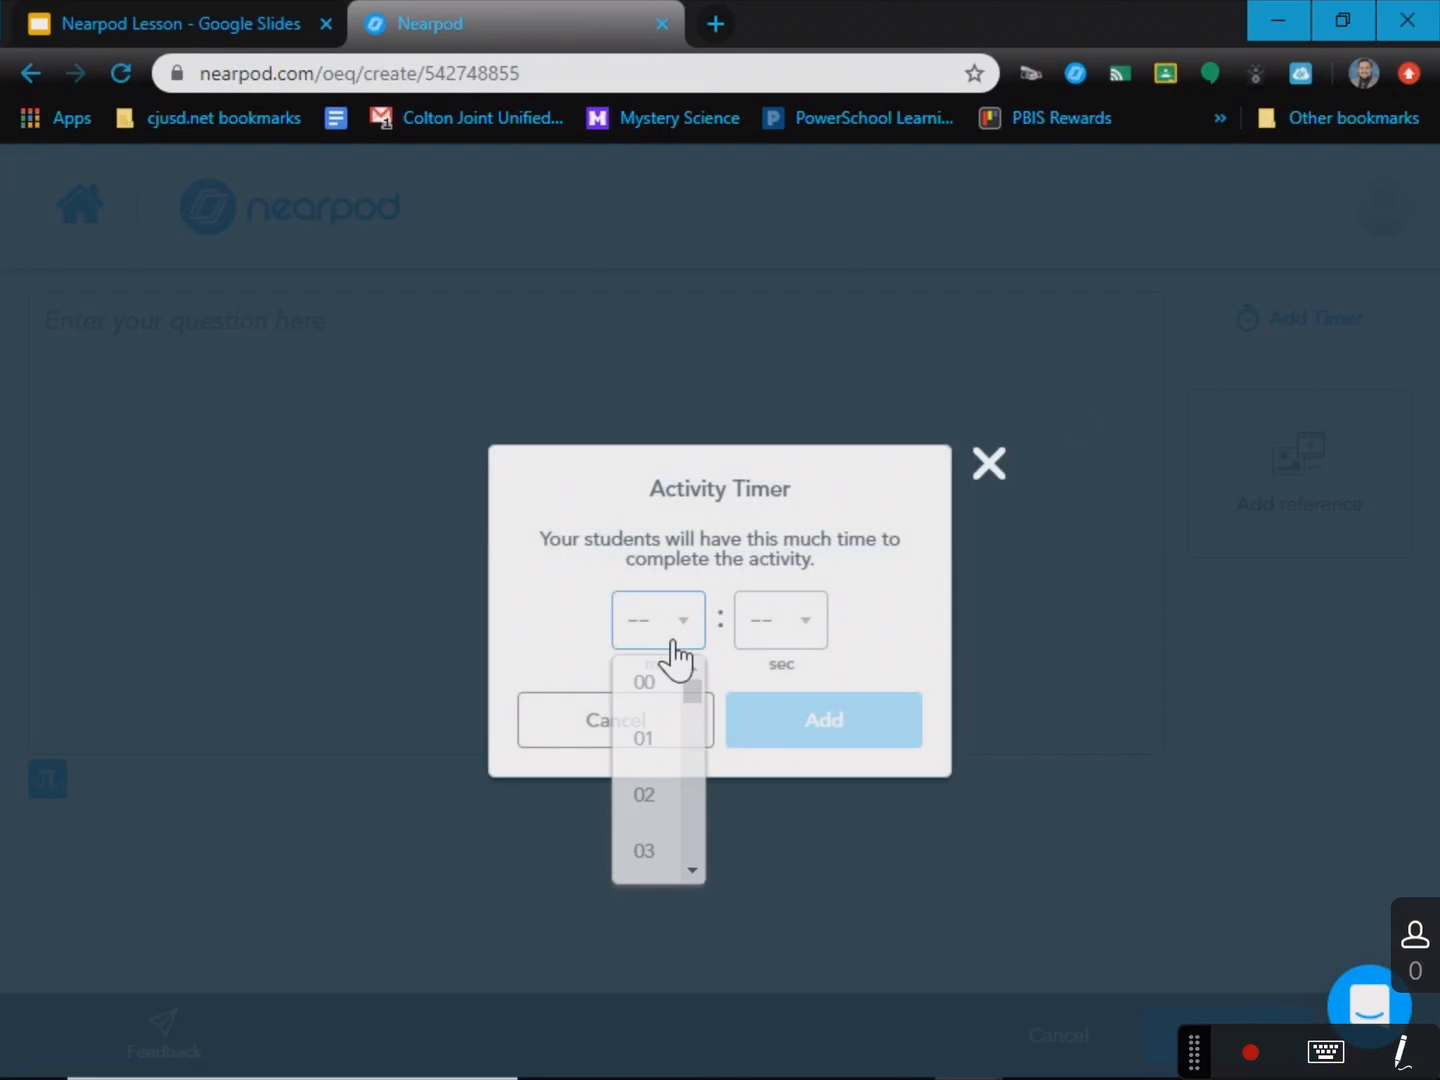
pyautogui.click(650, 745)
pyautogui.click(781, 635)
pyautogui.click(783, 793)
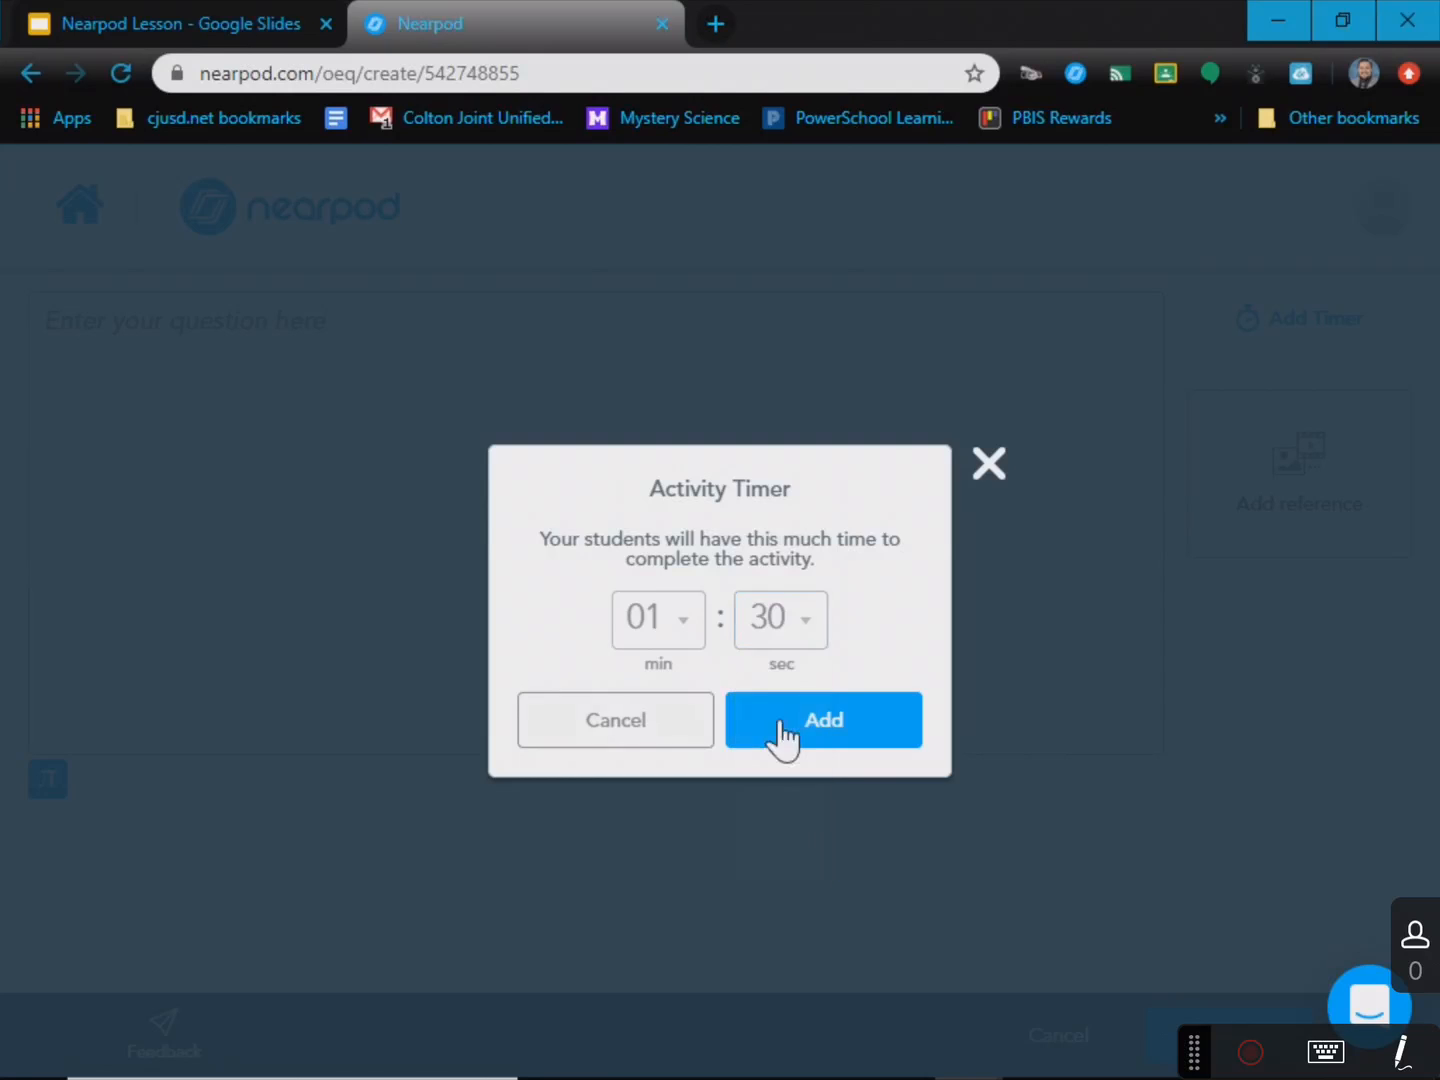
pyautogui.click(781, 739)
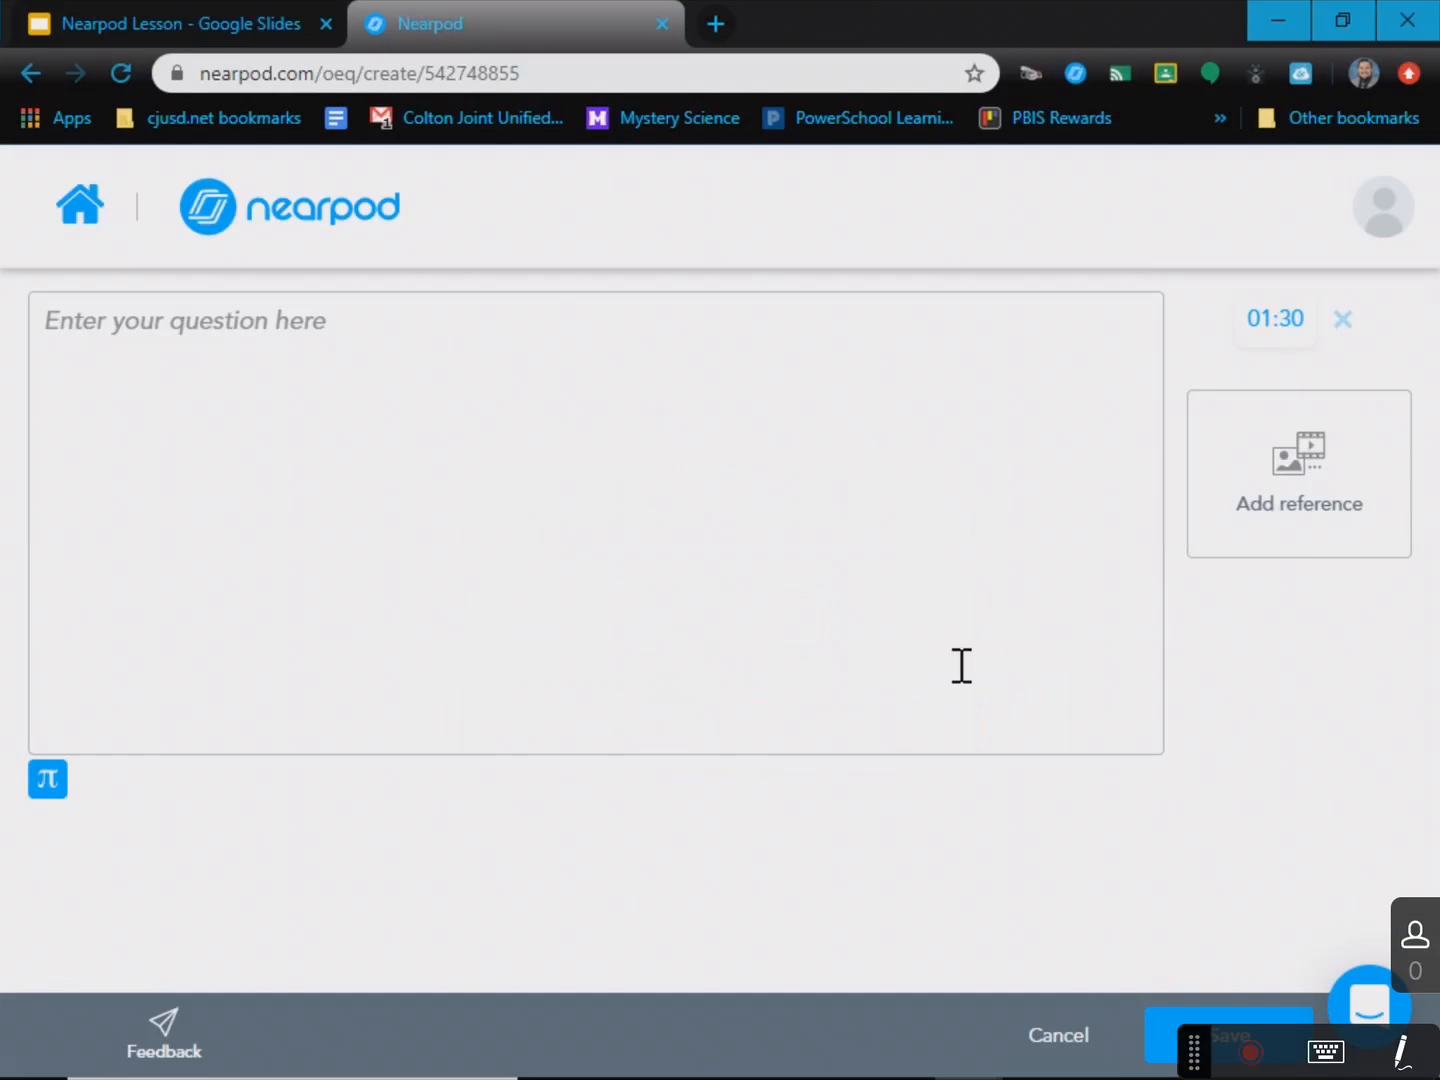
# - Try to attach a short microphone recording to the question as a reference, allowing microphone access and playing the clip back
pyautogui.click(1316, 548)
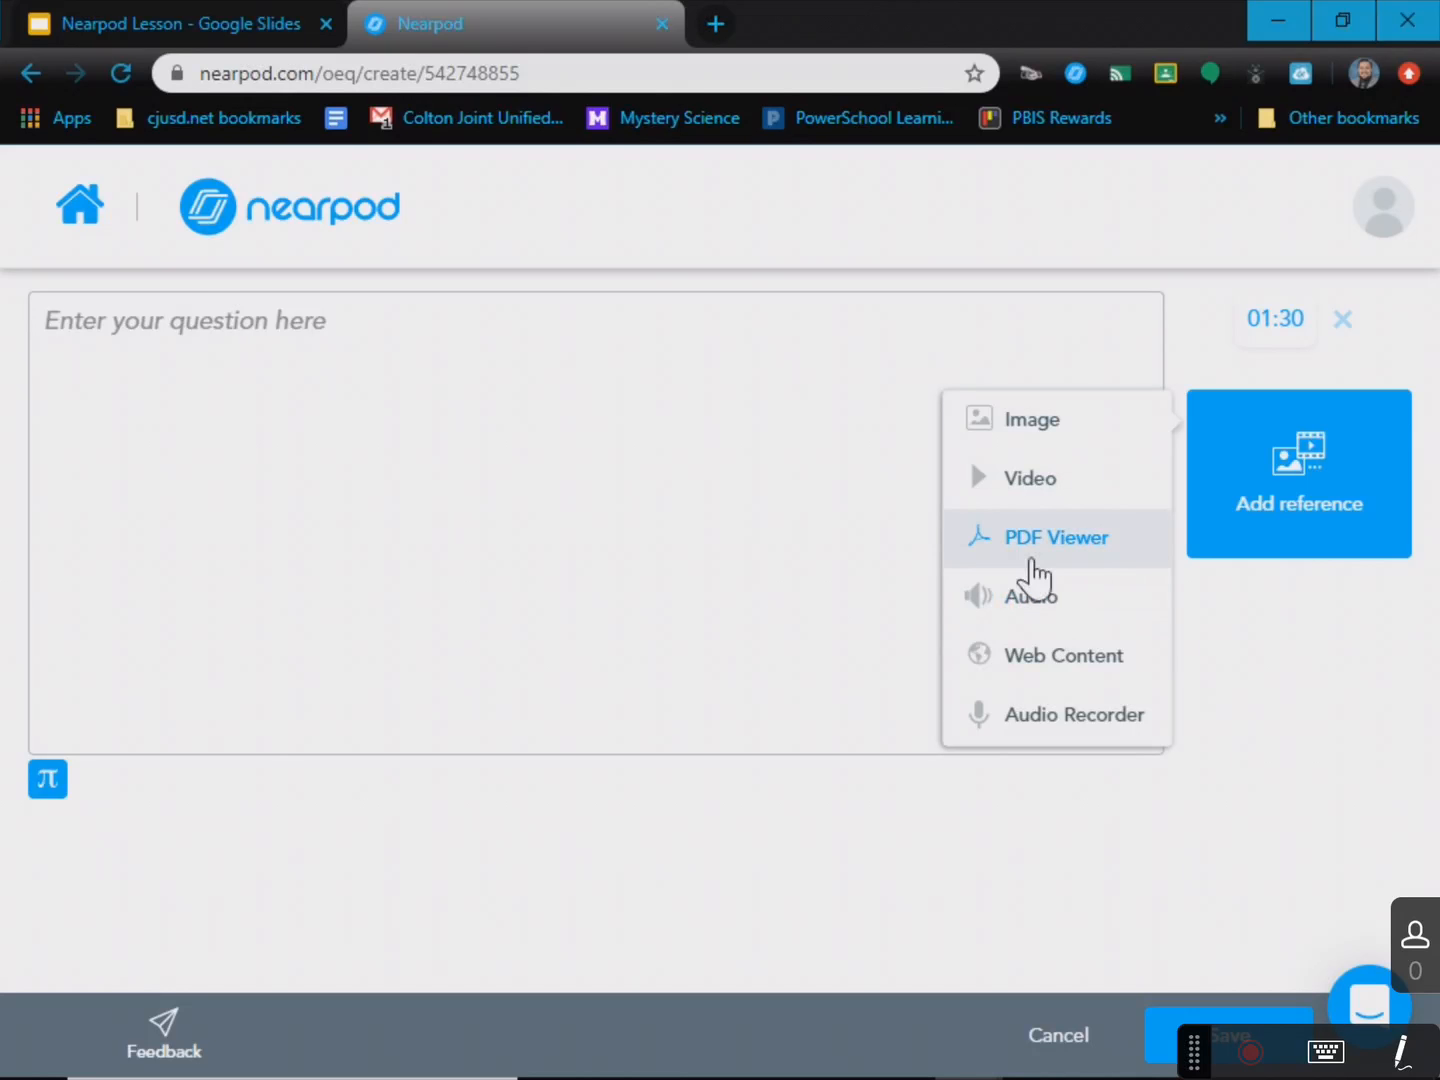
pyautogui.click(995, 722)
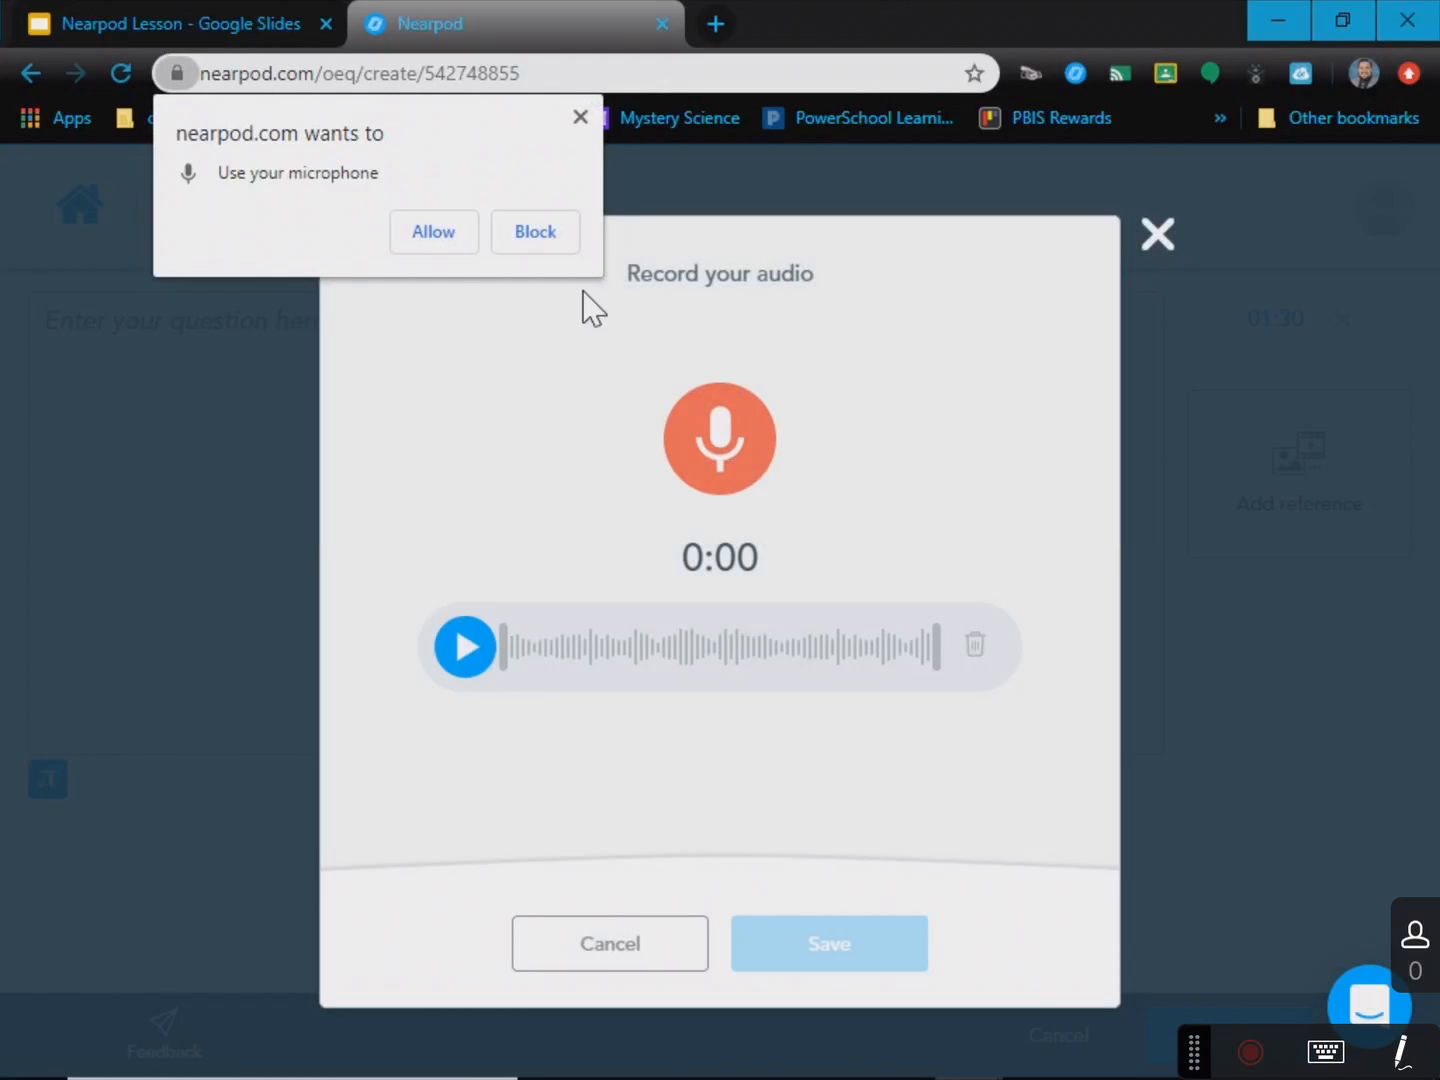
pyautogui.click(452, 240)
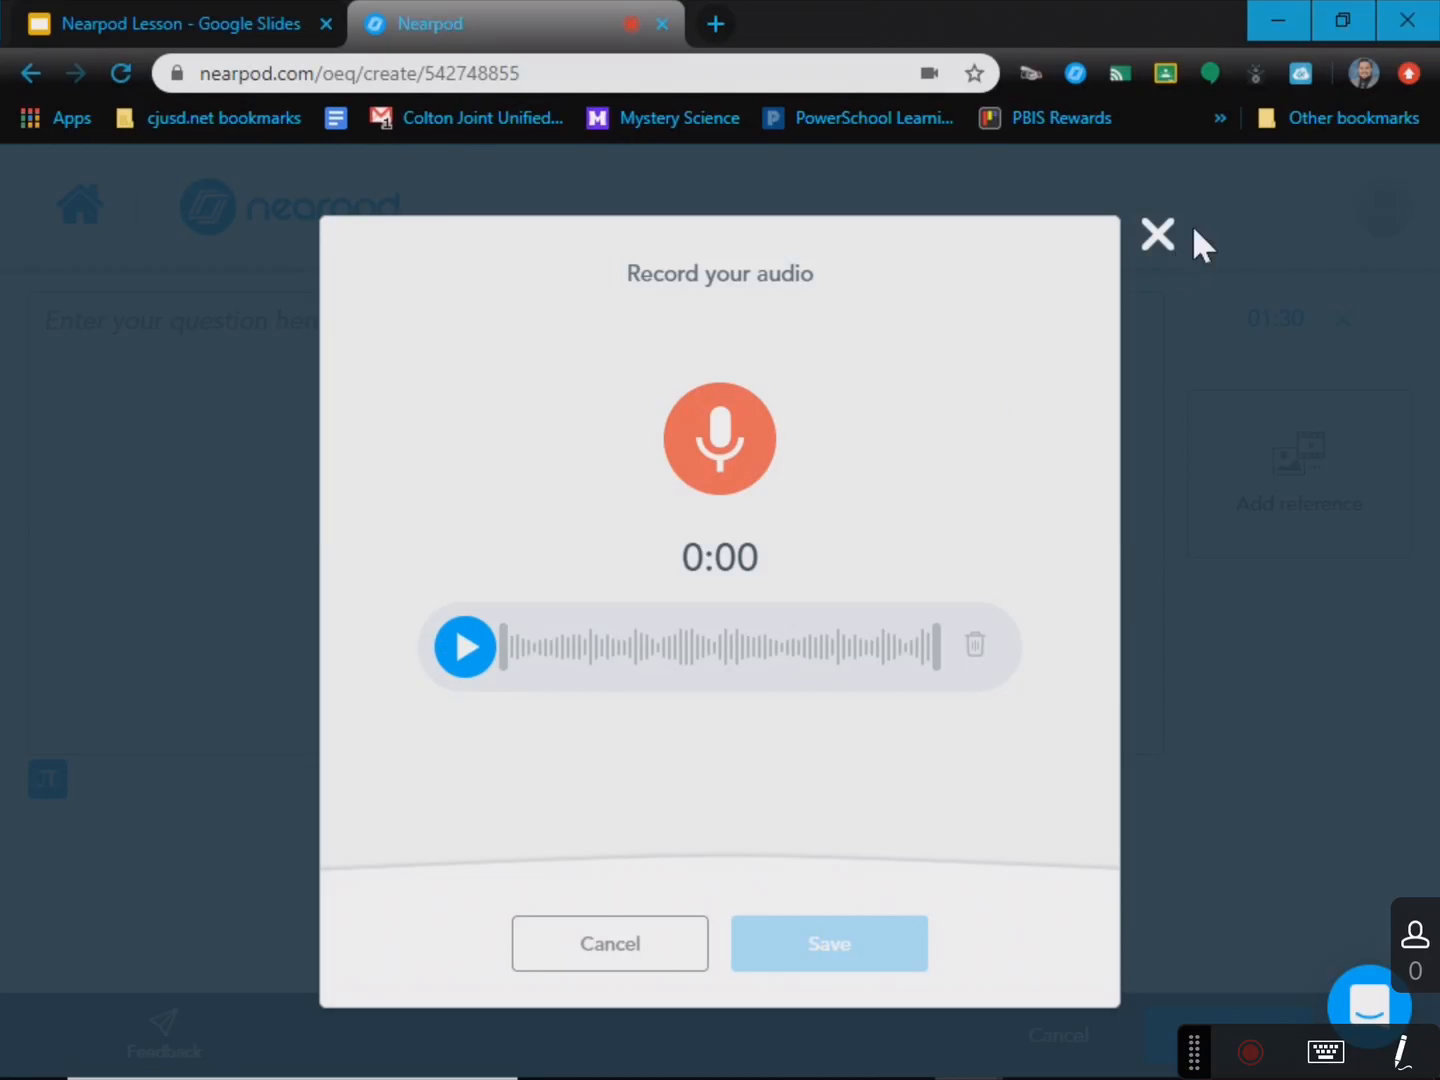
pyautogui.click(752, 465)
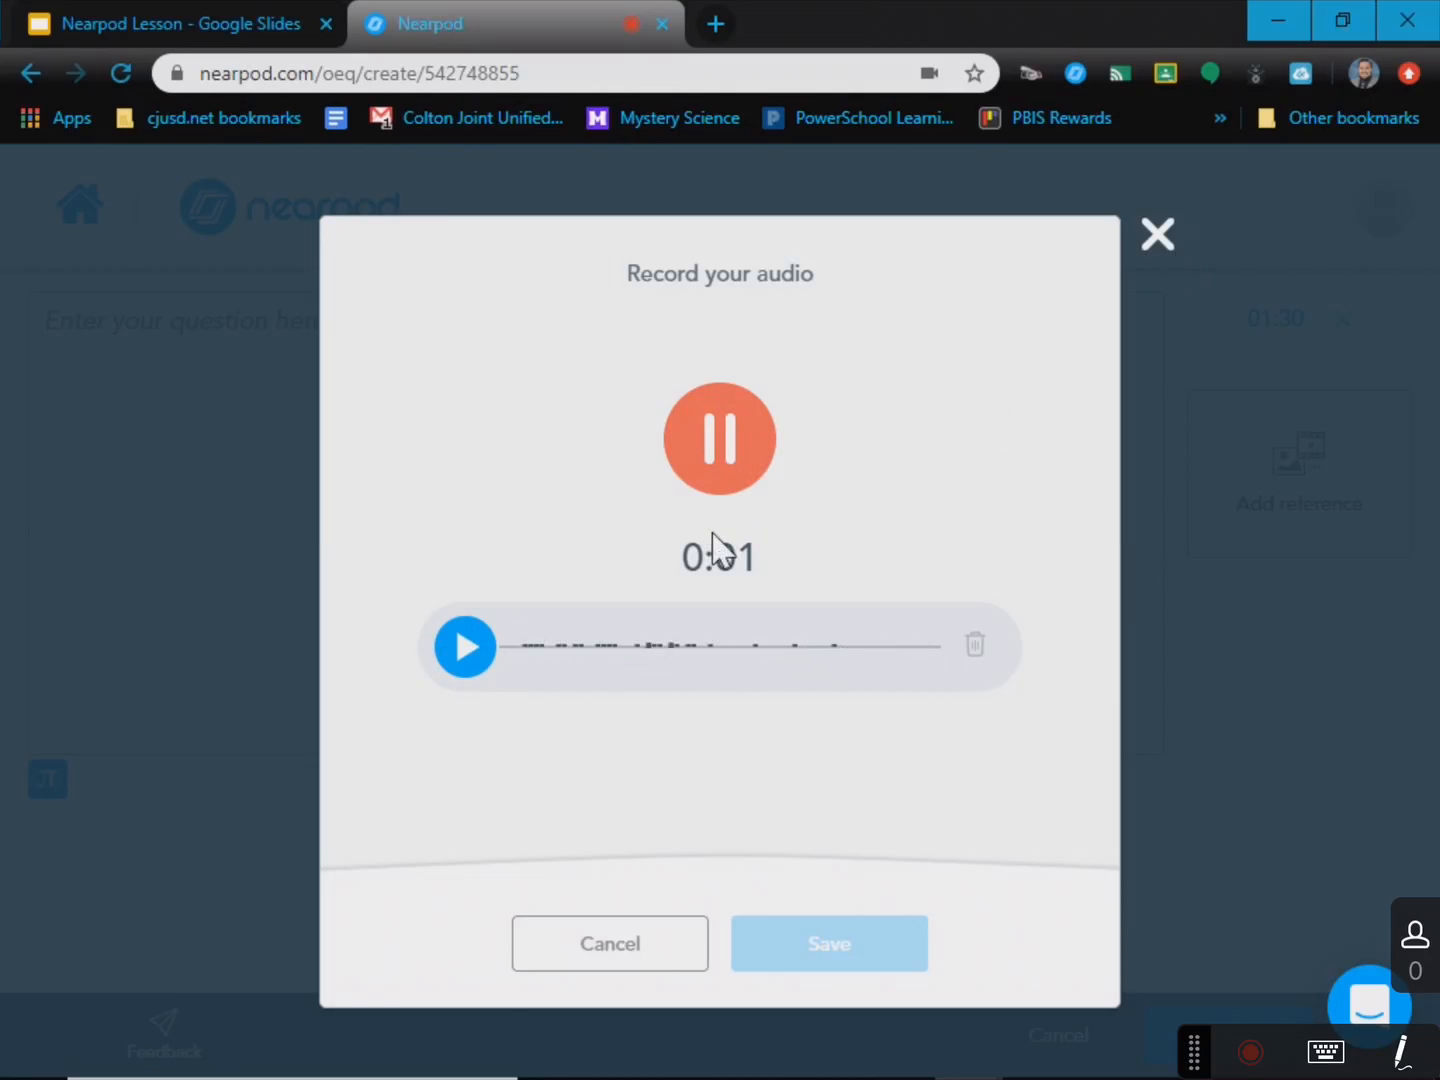
pyautogui.click(715, 440)
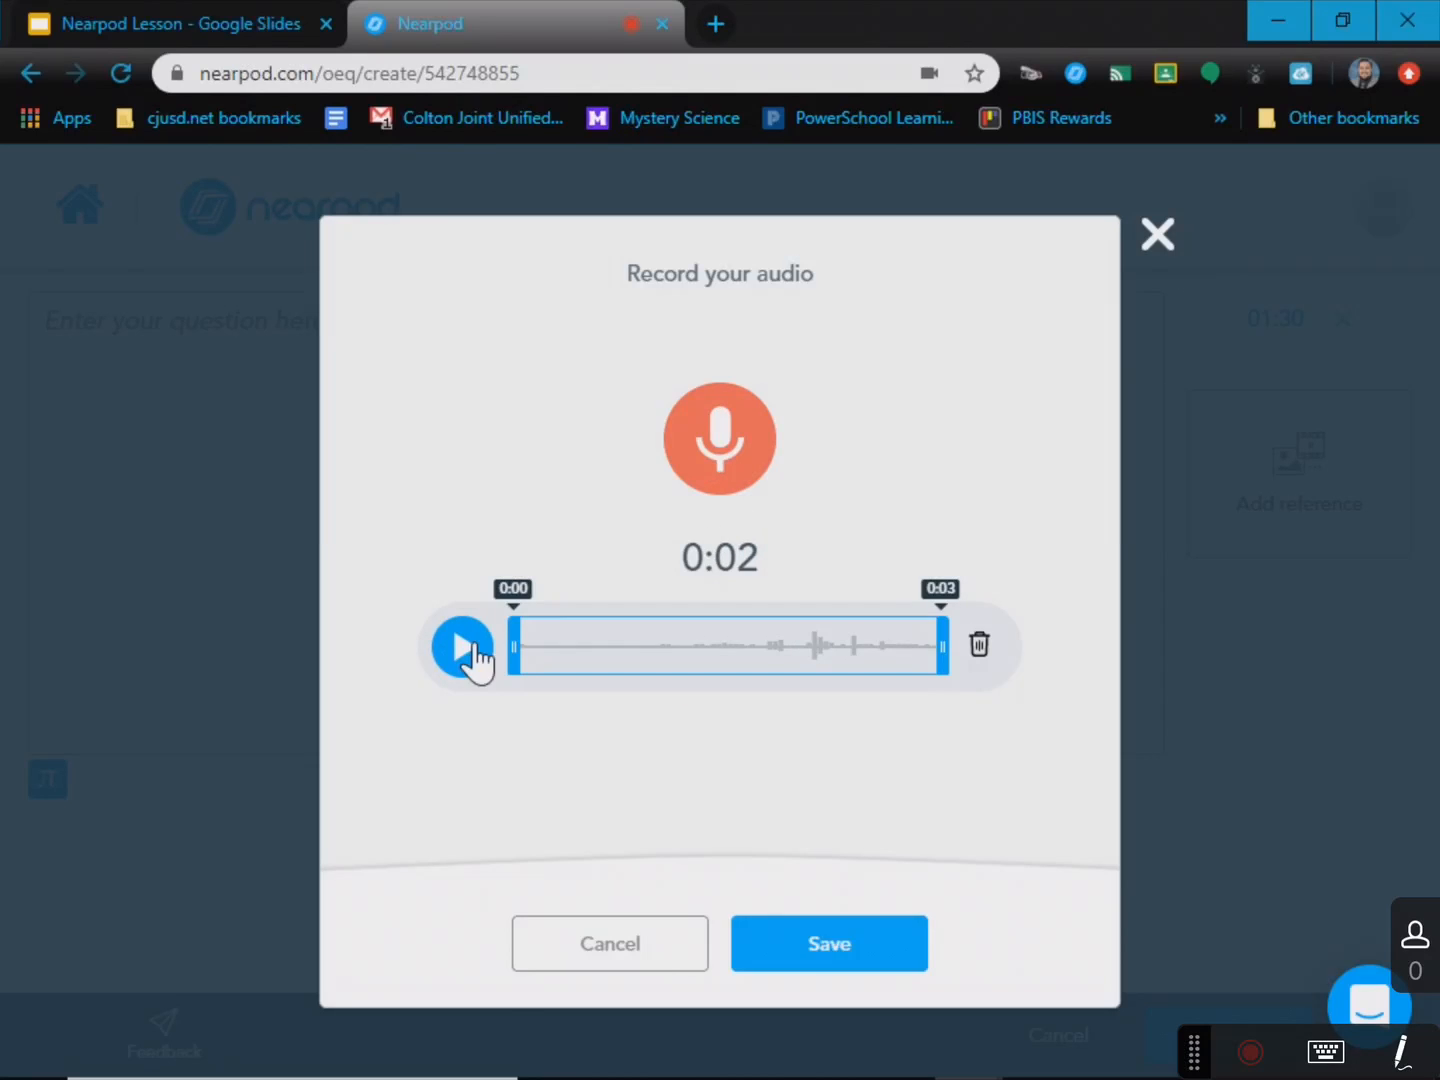
pyautogui.click(470, 650)
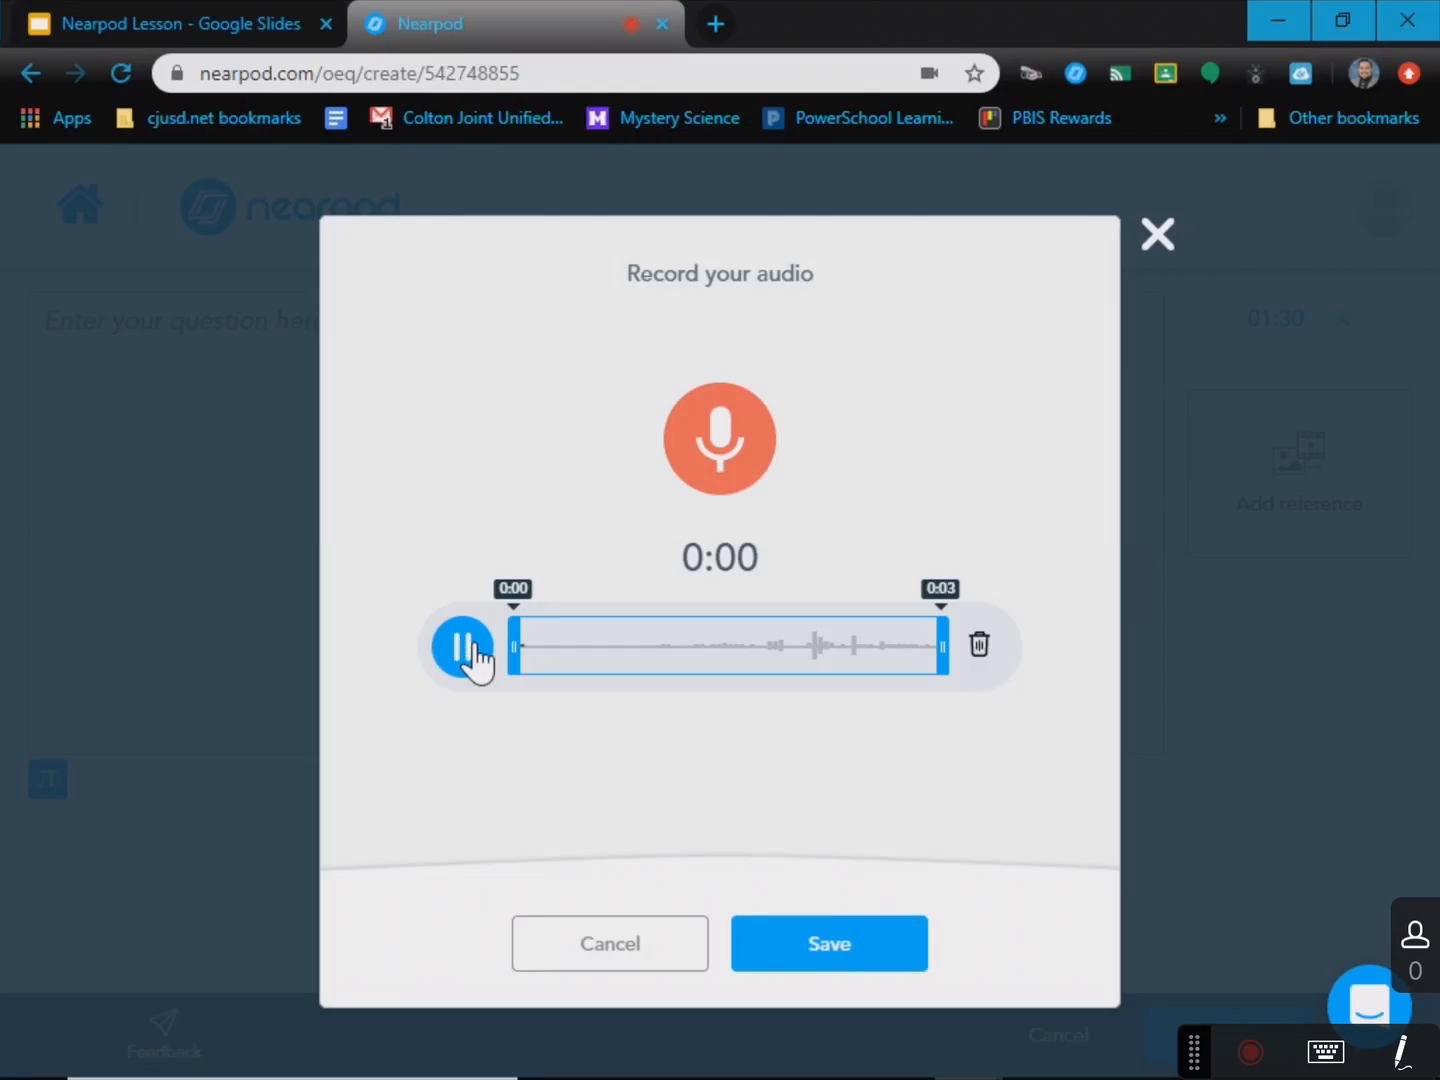
pyautogui.click(829, 950)
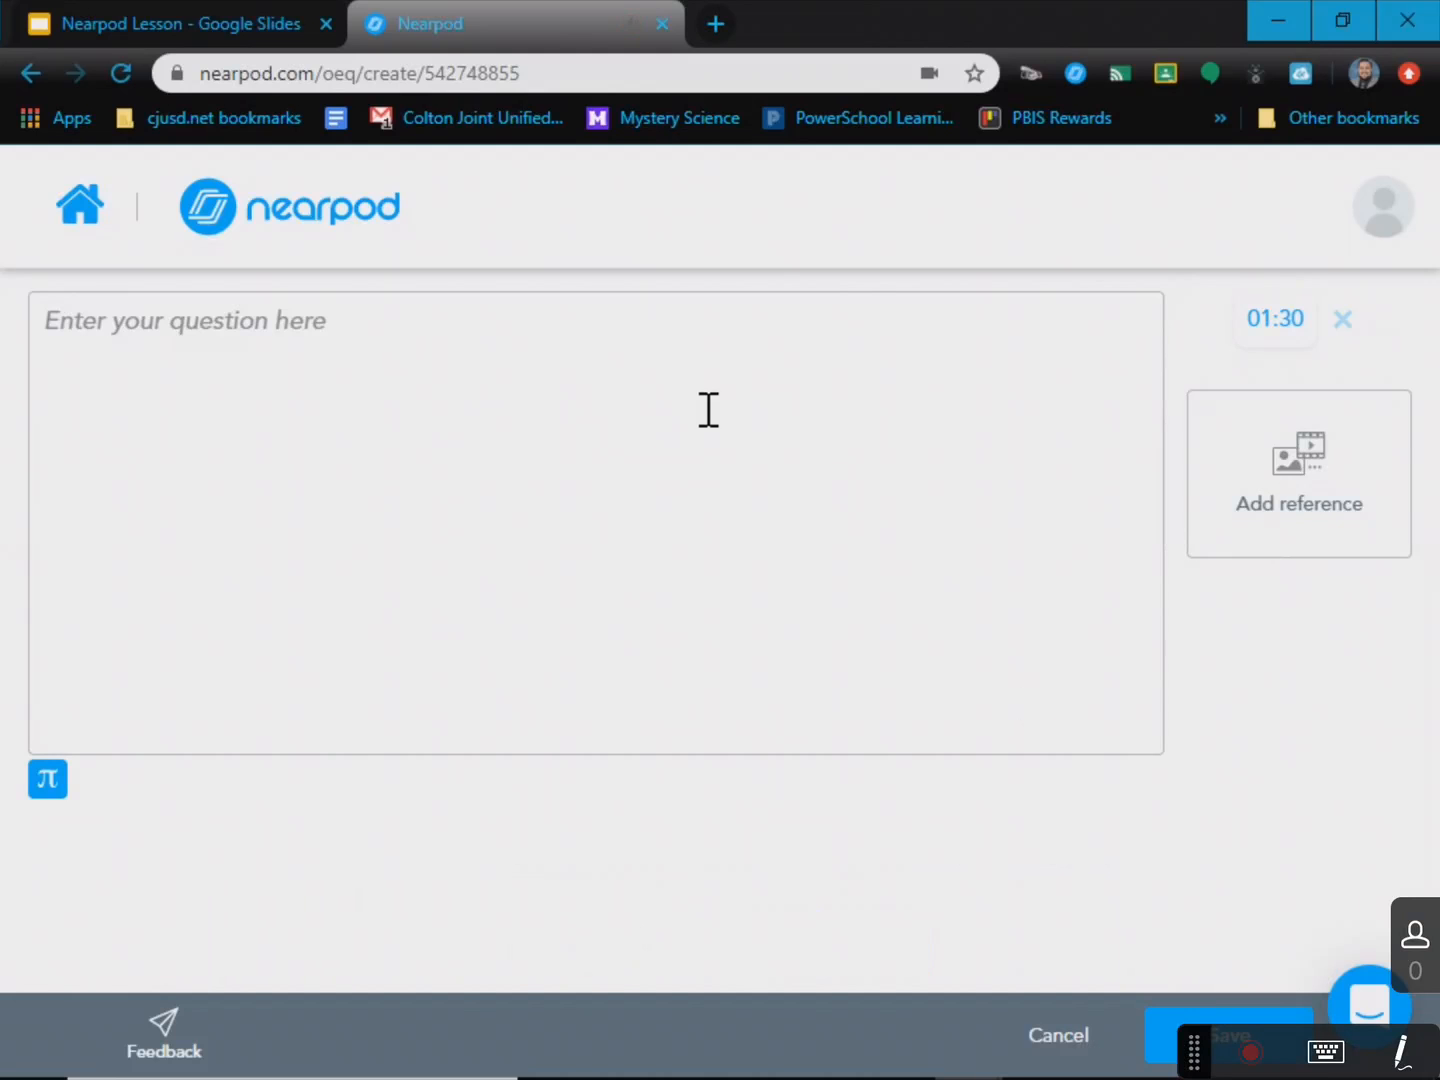
# - Enter "What is do you think?" as the open-ended question and save it to the lesson
pyautogui.click(193, 343)
pyautogui.write('Wh')
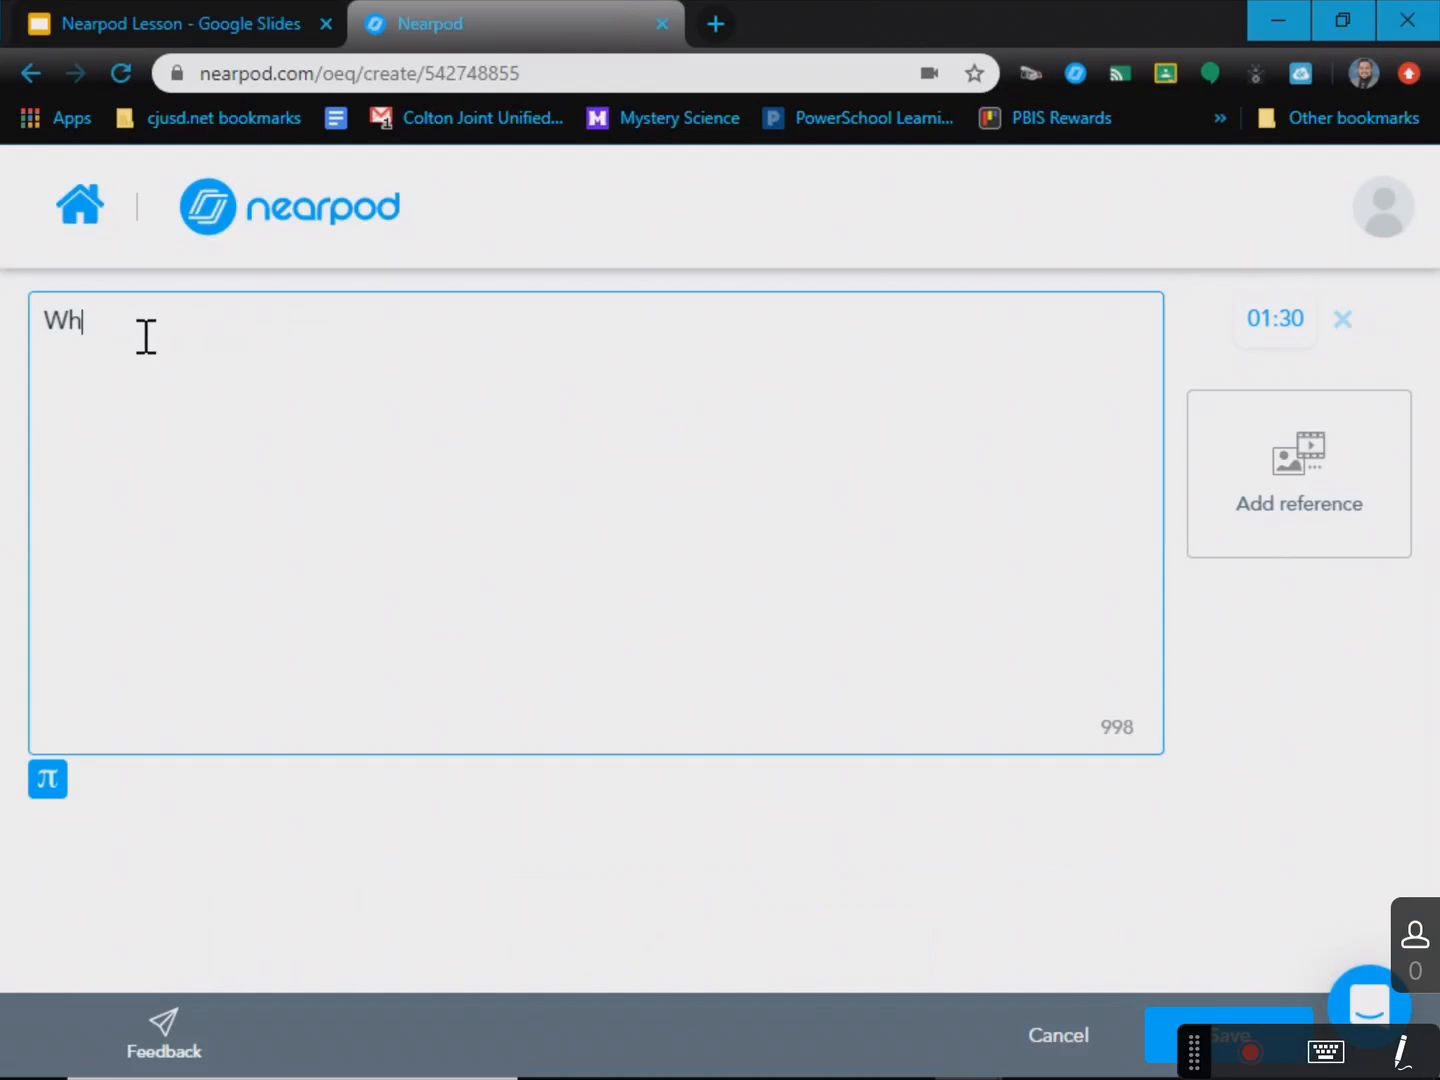
pyautogui.write('at is a')
pyautogui.press('BackSpace')
pyautogui.press('BackSpace')
pyautogui.write('do you think?')
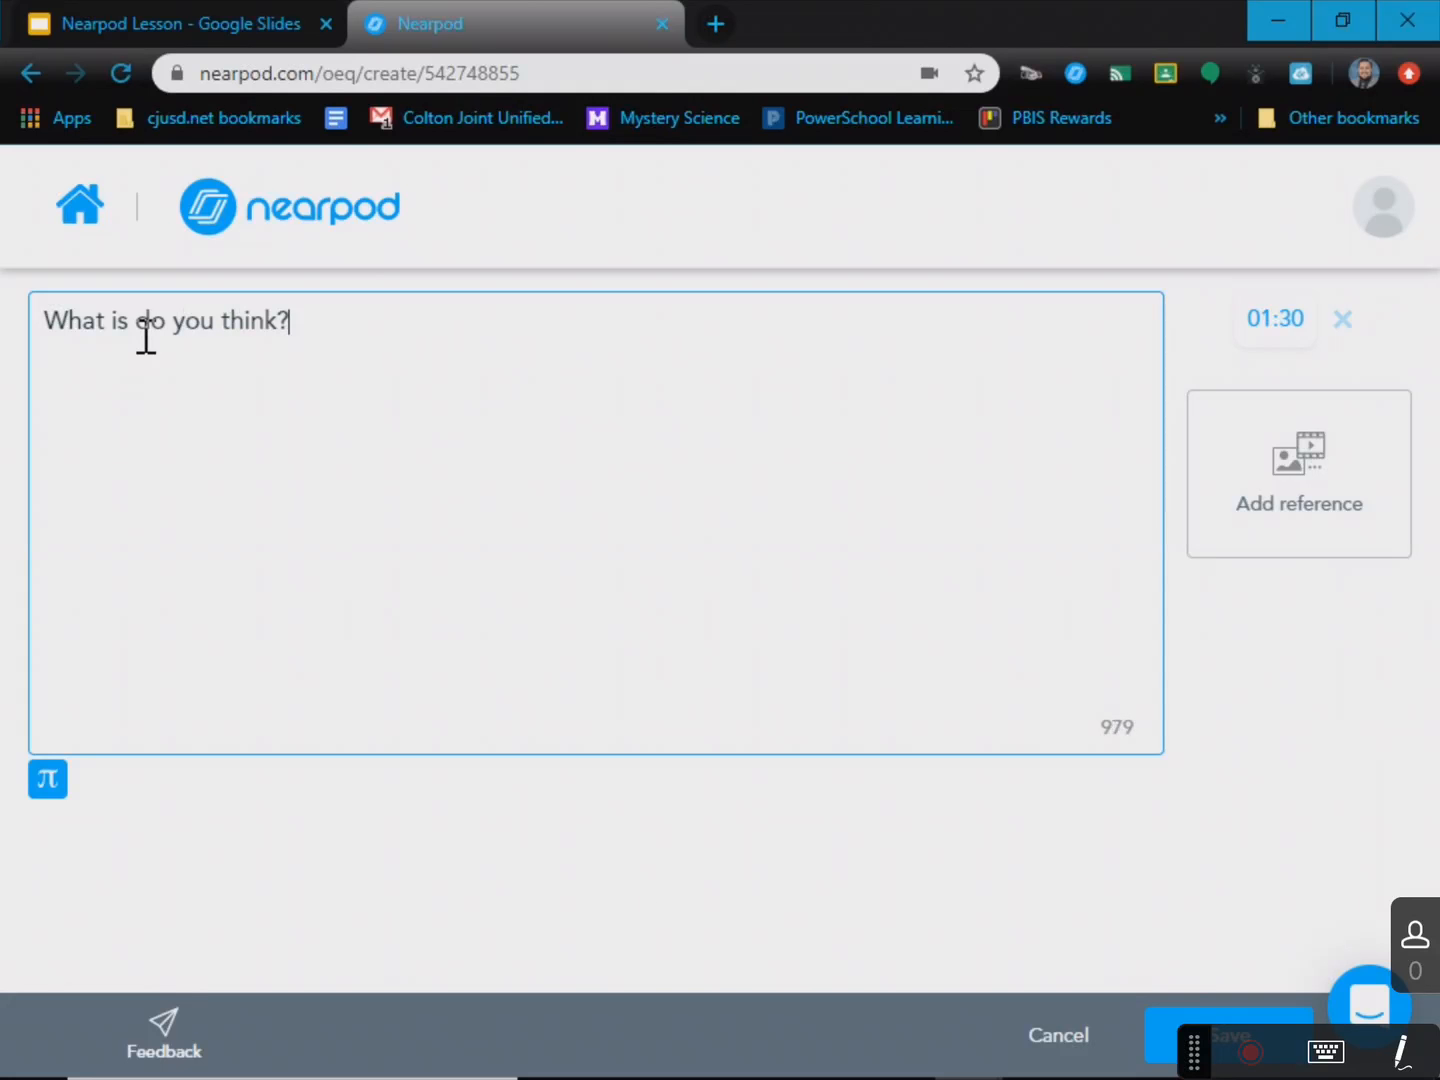
pyautogui.click(1165, 1030)
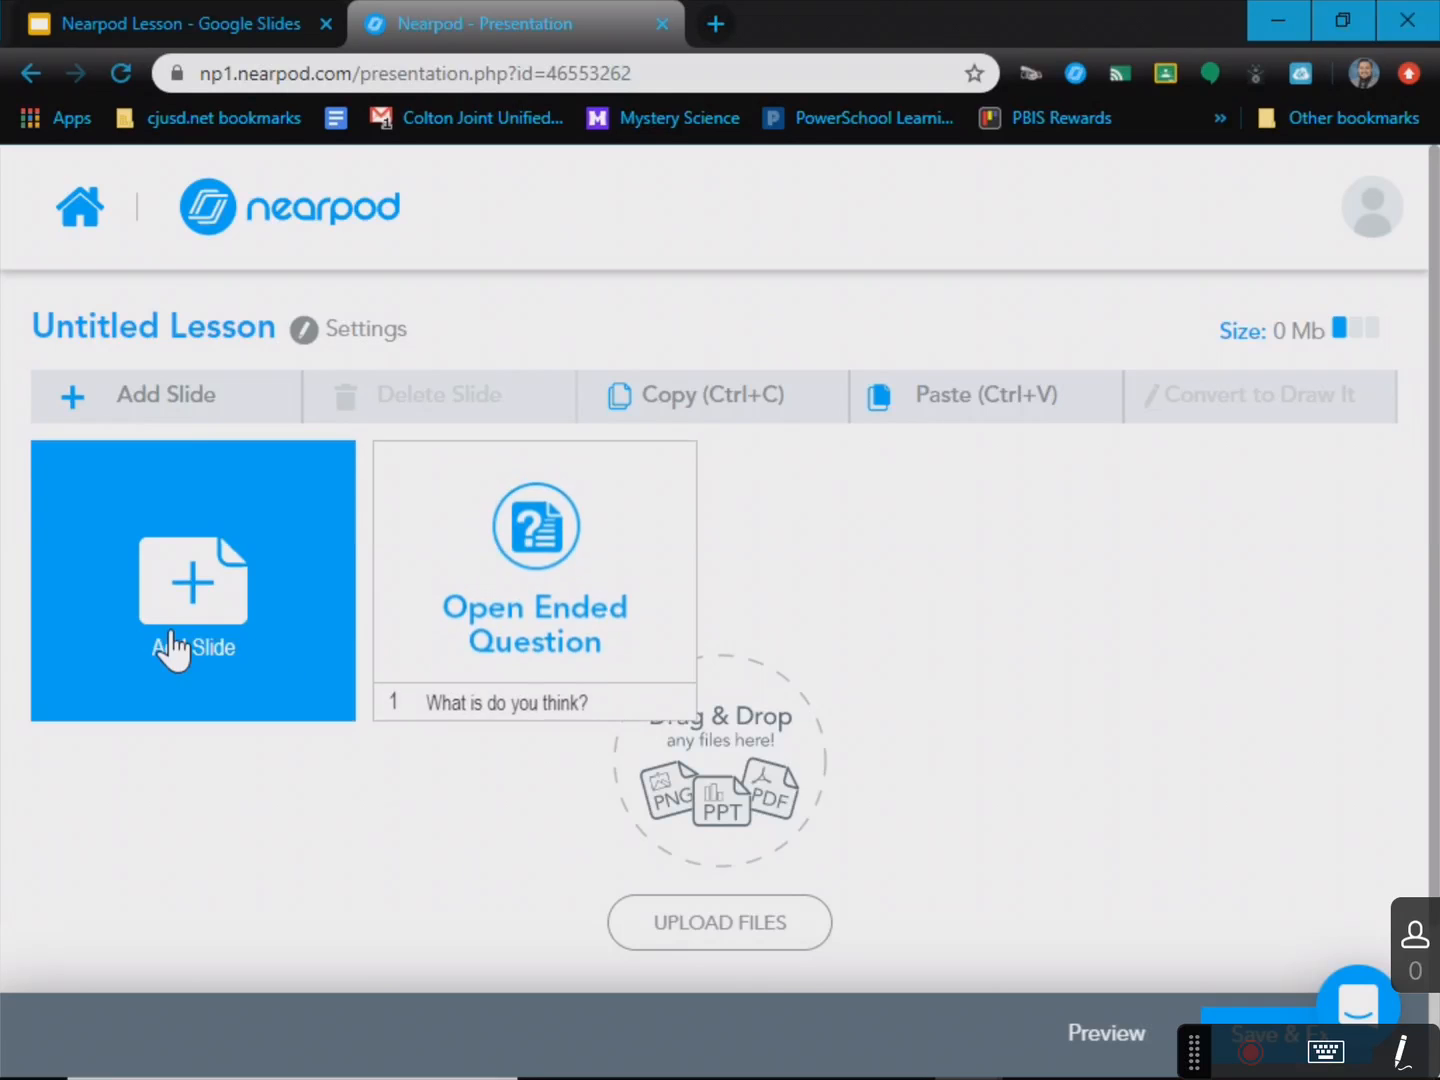
# - Add a Matching Pairs activity slide with the instructions "Match the pairs!"
pyautogui.click(178, 645)
pyautogui.click(1052, 690)
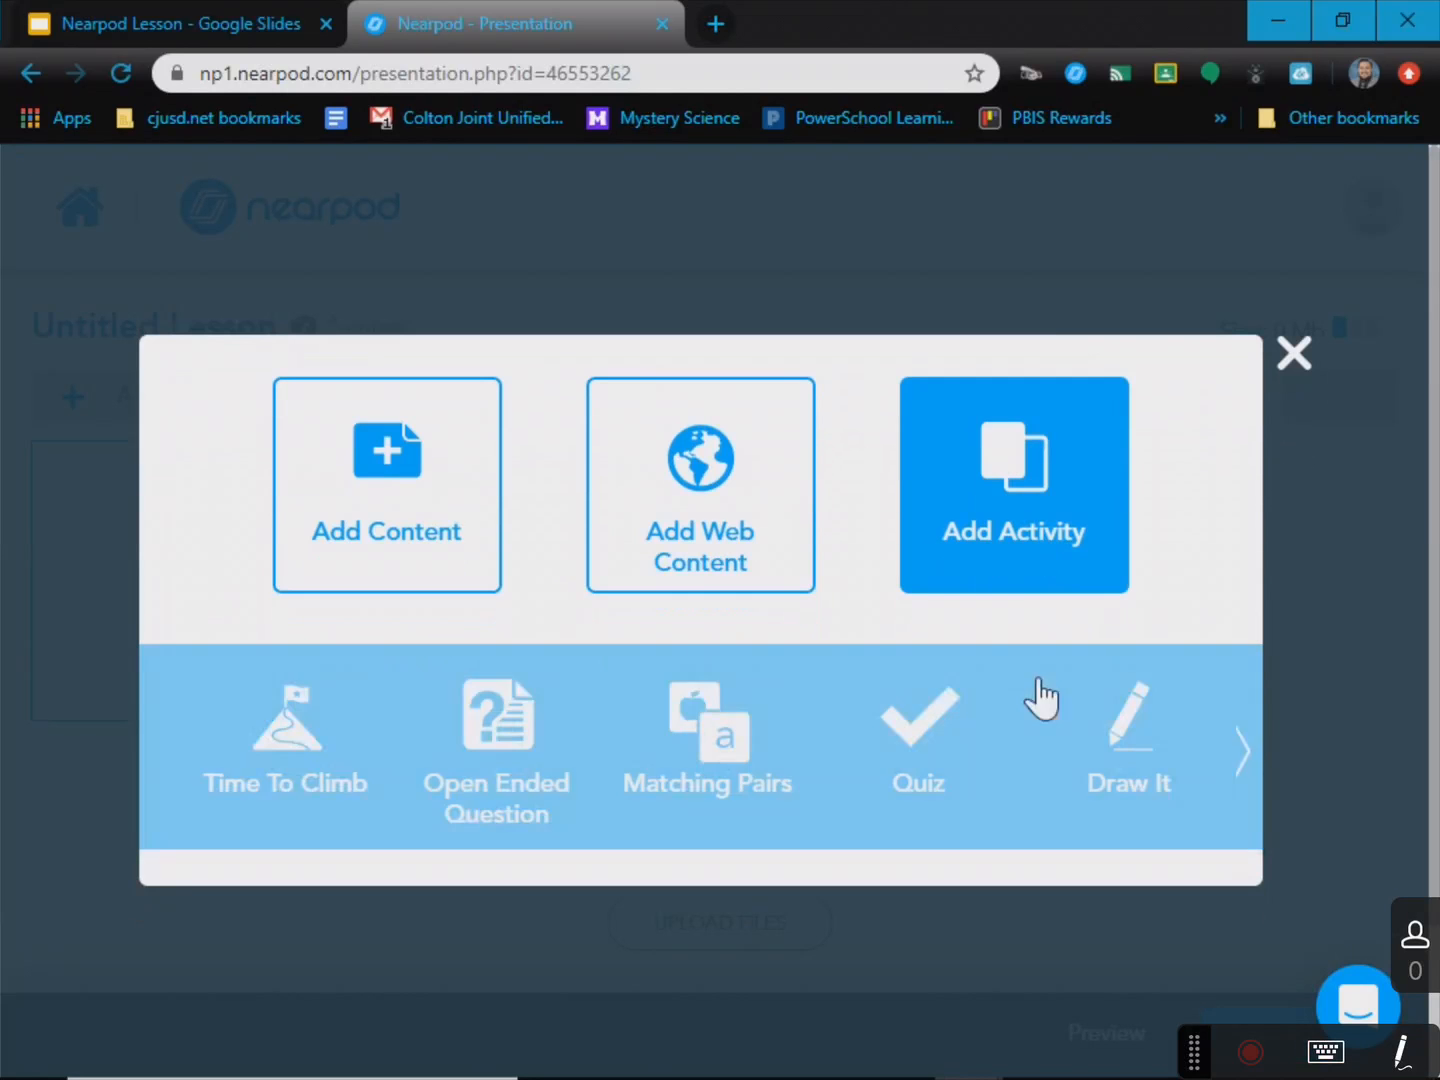
pyautogui.click(670, 802)
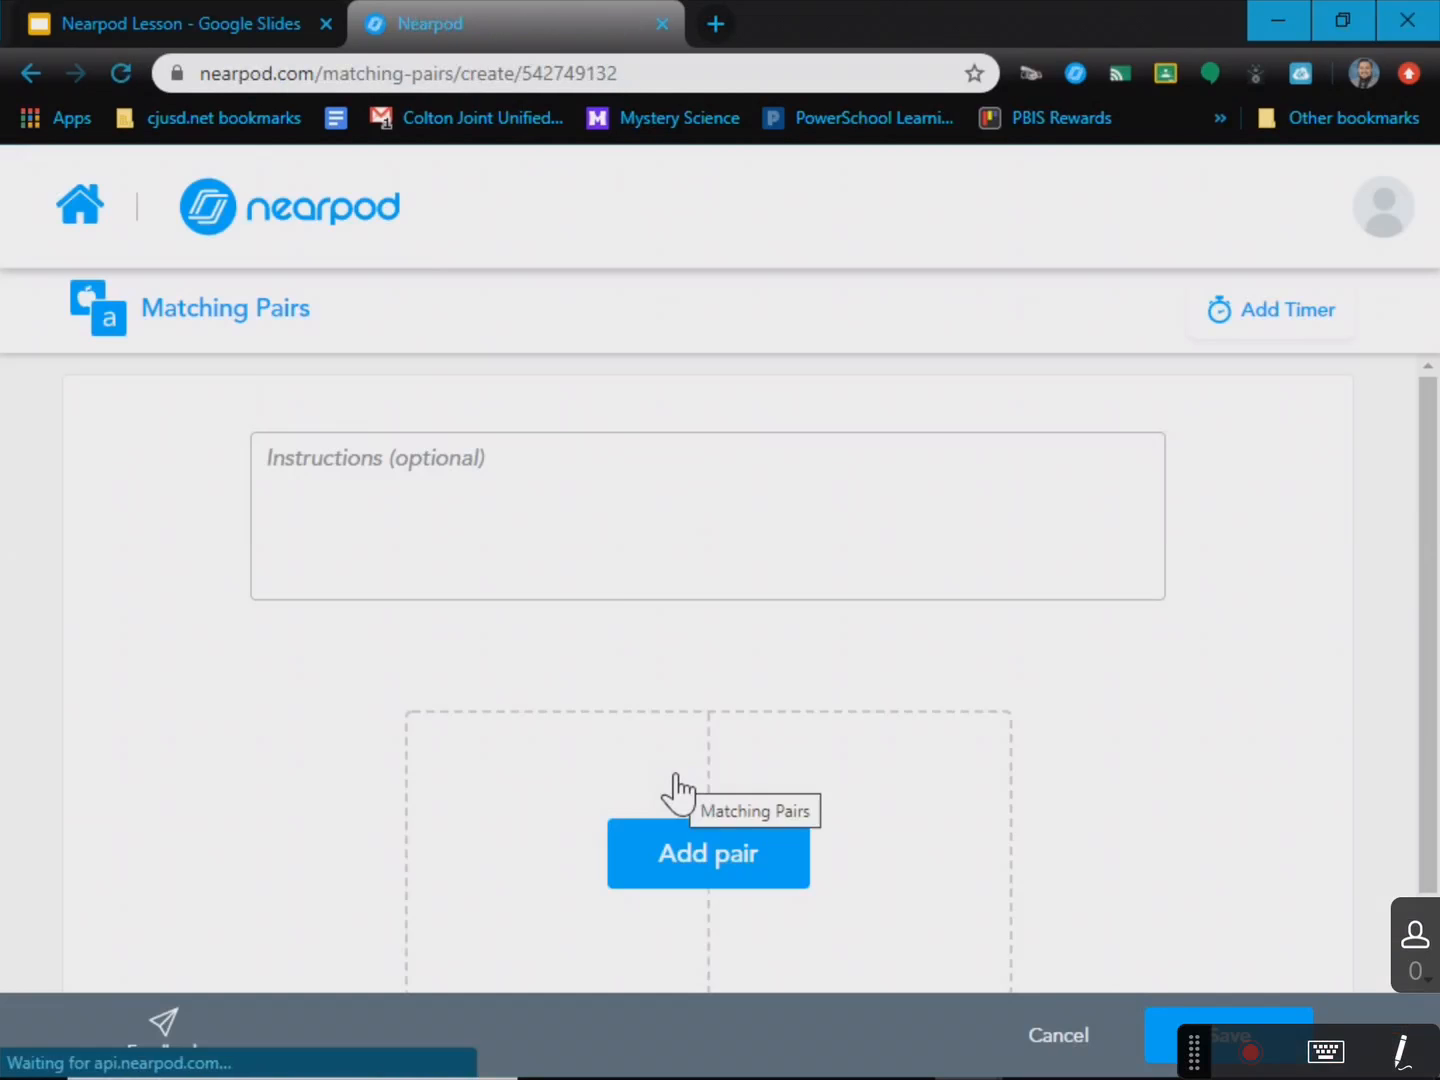
pyautogui.scroll(-1, 635, 710)
pyautogui.scroll(1, 661, 619)
pyautogui.click(597, 552)
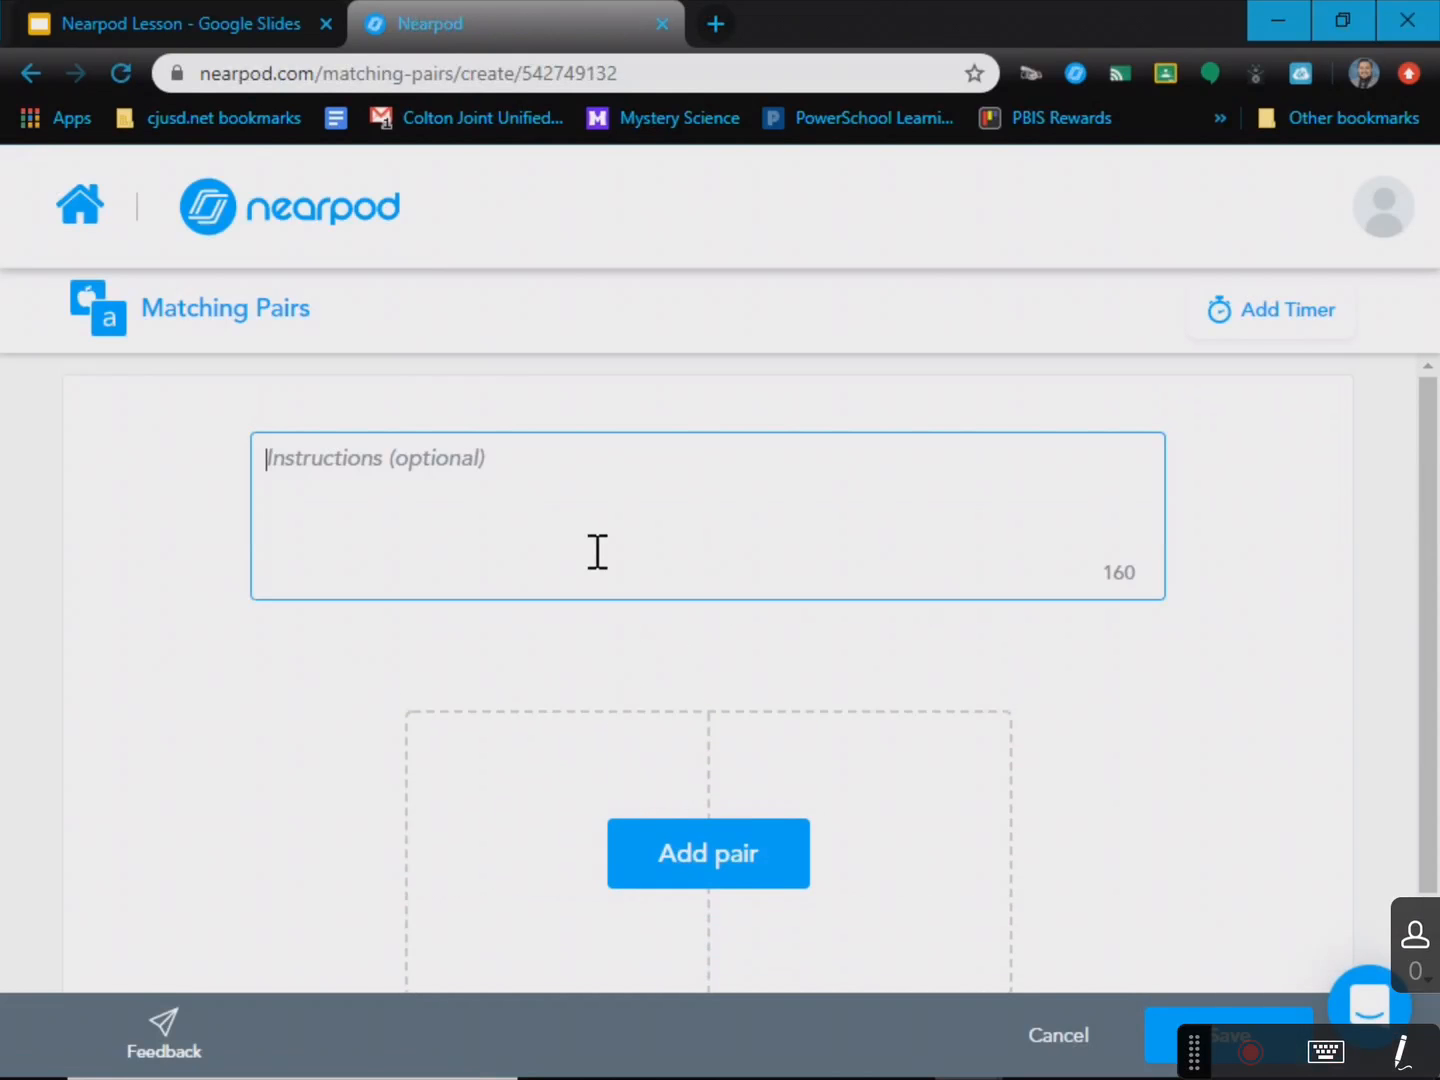
pyautogui.write('Match the pari')
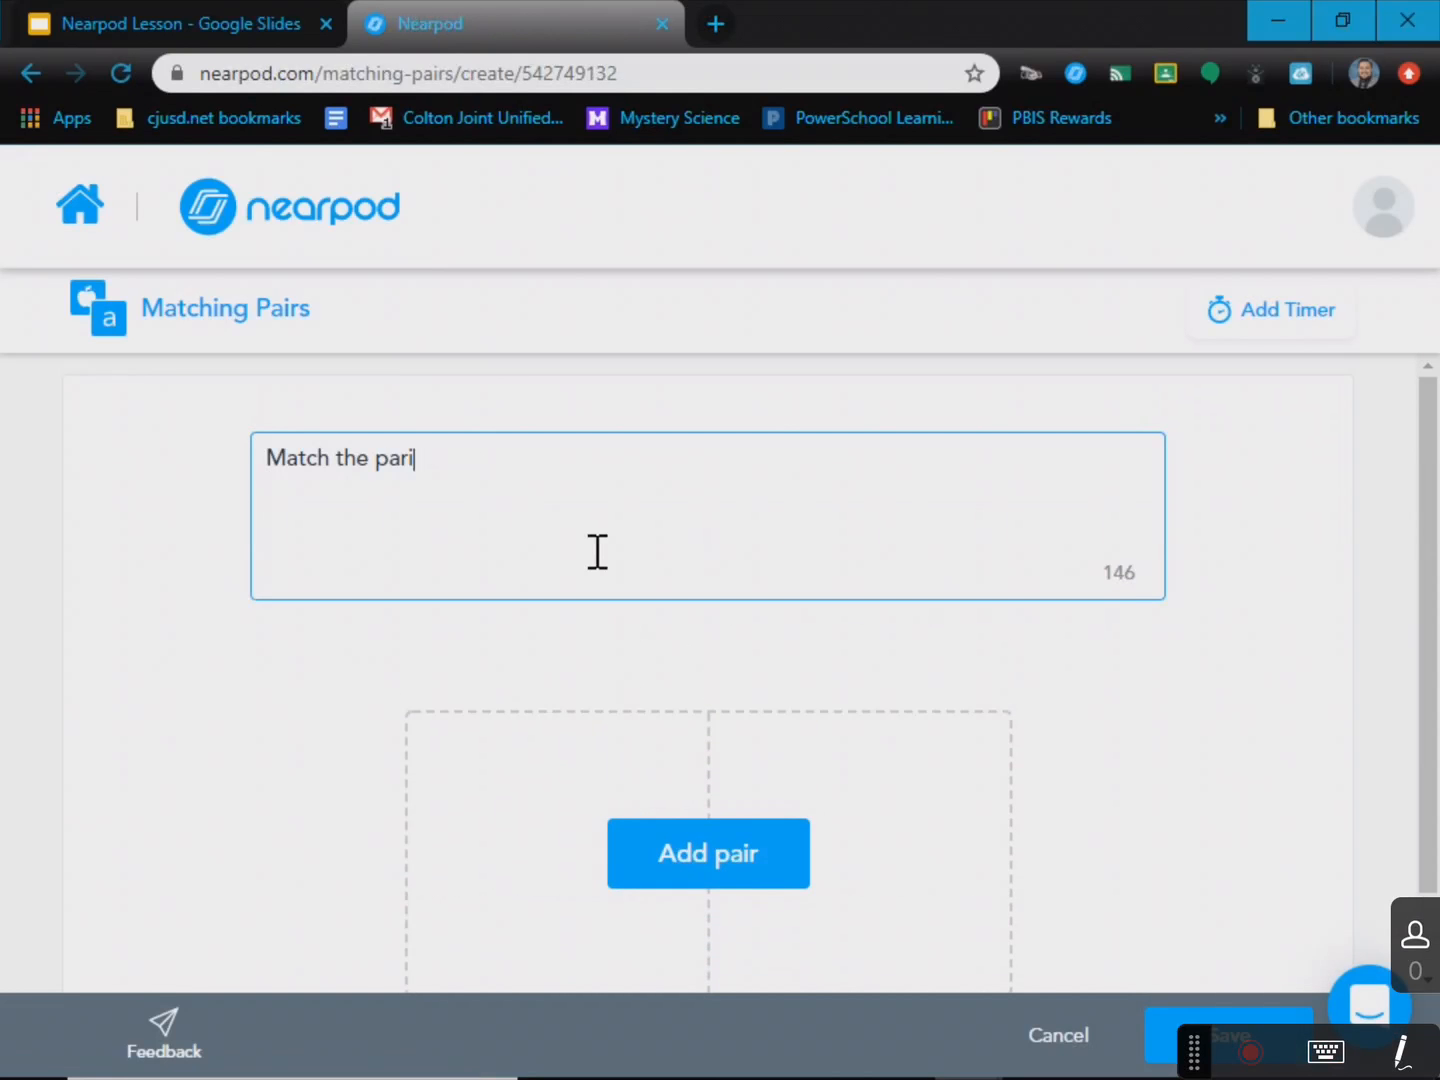
pyautogui.press('BackSpace')
pyautogui.press('BackSpace')
# - Start the first pair and enter "Who is the first president?" as text on its first card
pyautogui.scroll(-1, 660, 700)
pyautogui.click(693, 776)
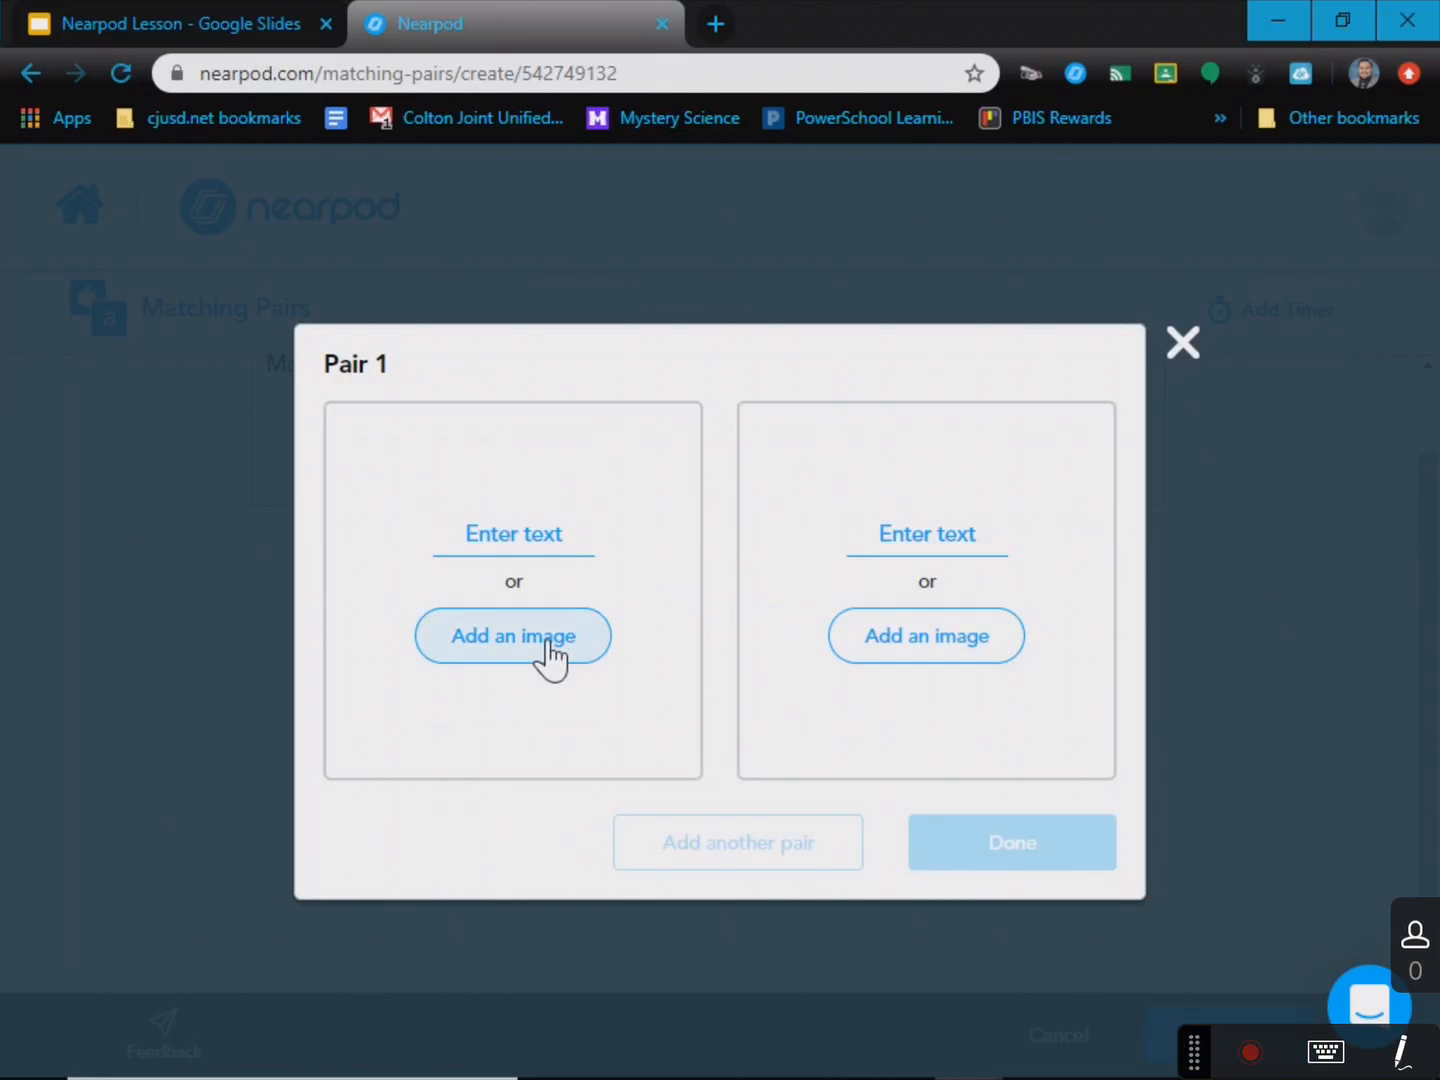
pyautogui.click(552, 530)
pyautogui.write('Who i')
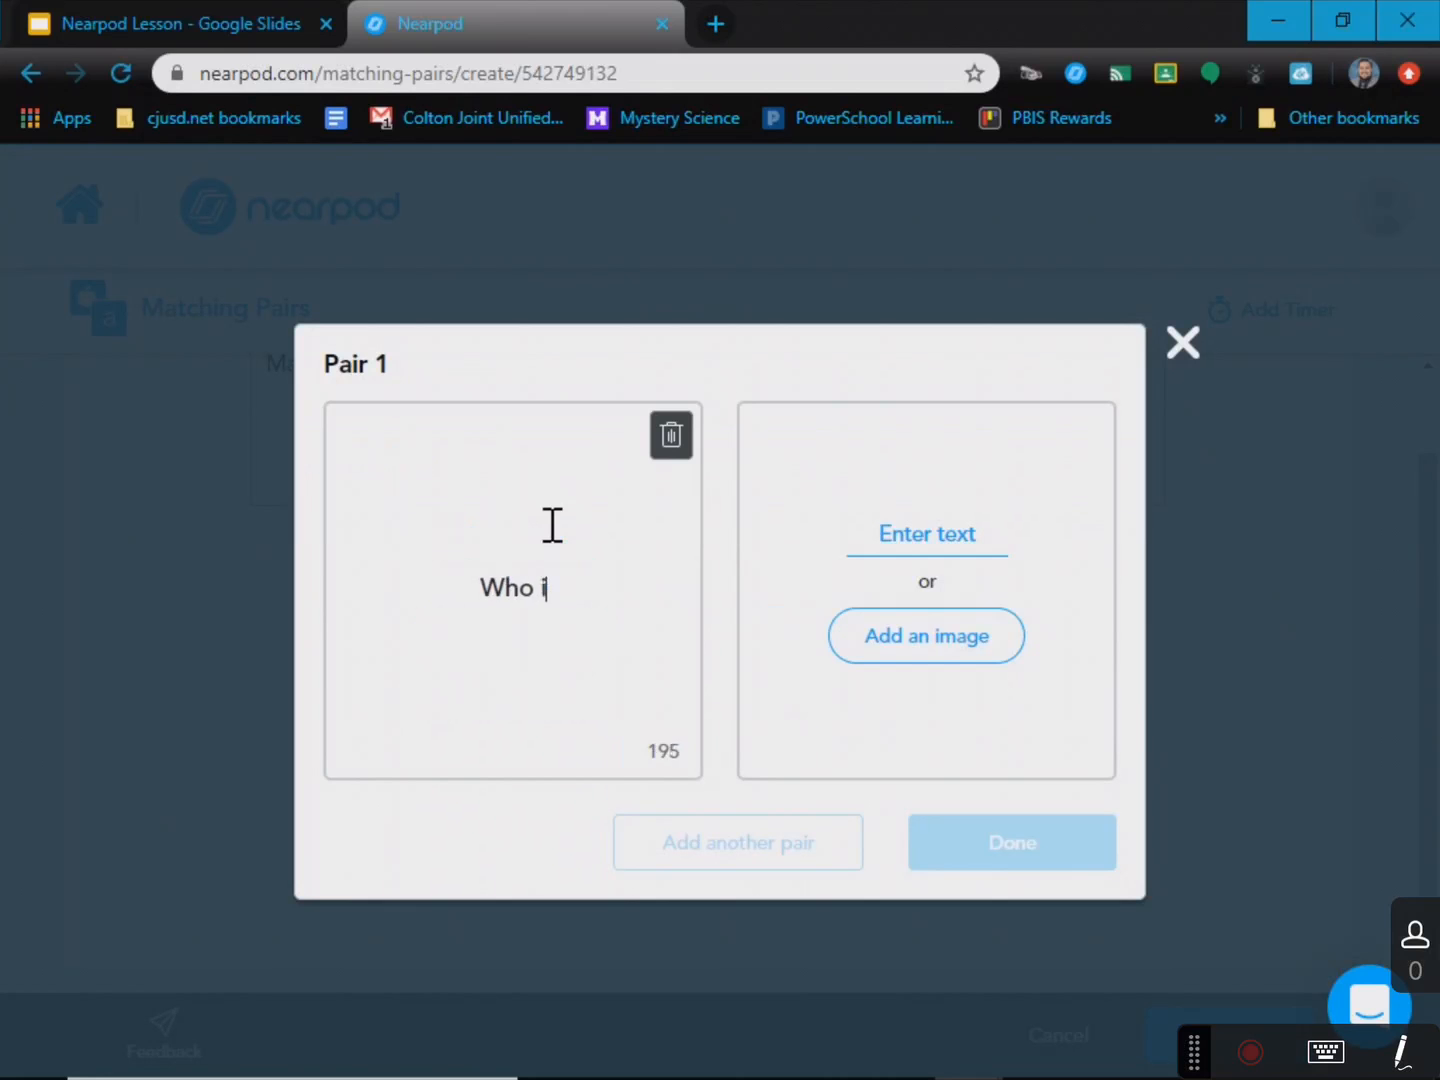
pyautogui.write('s the first president?')
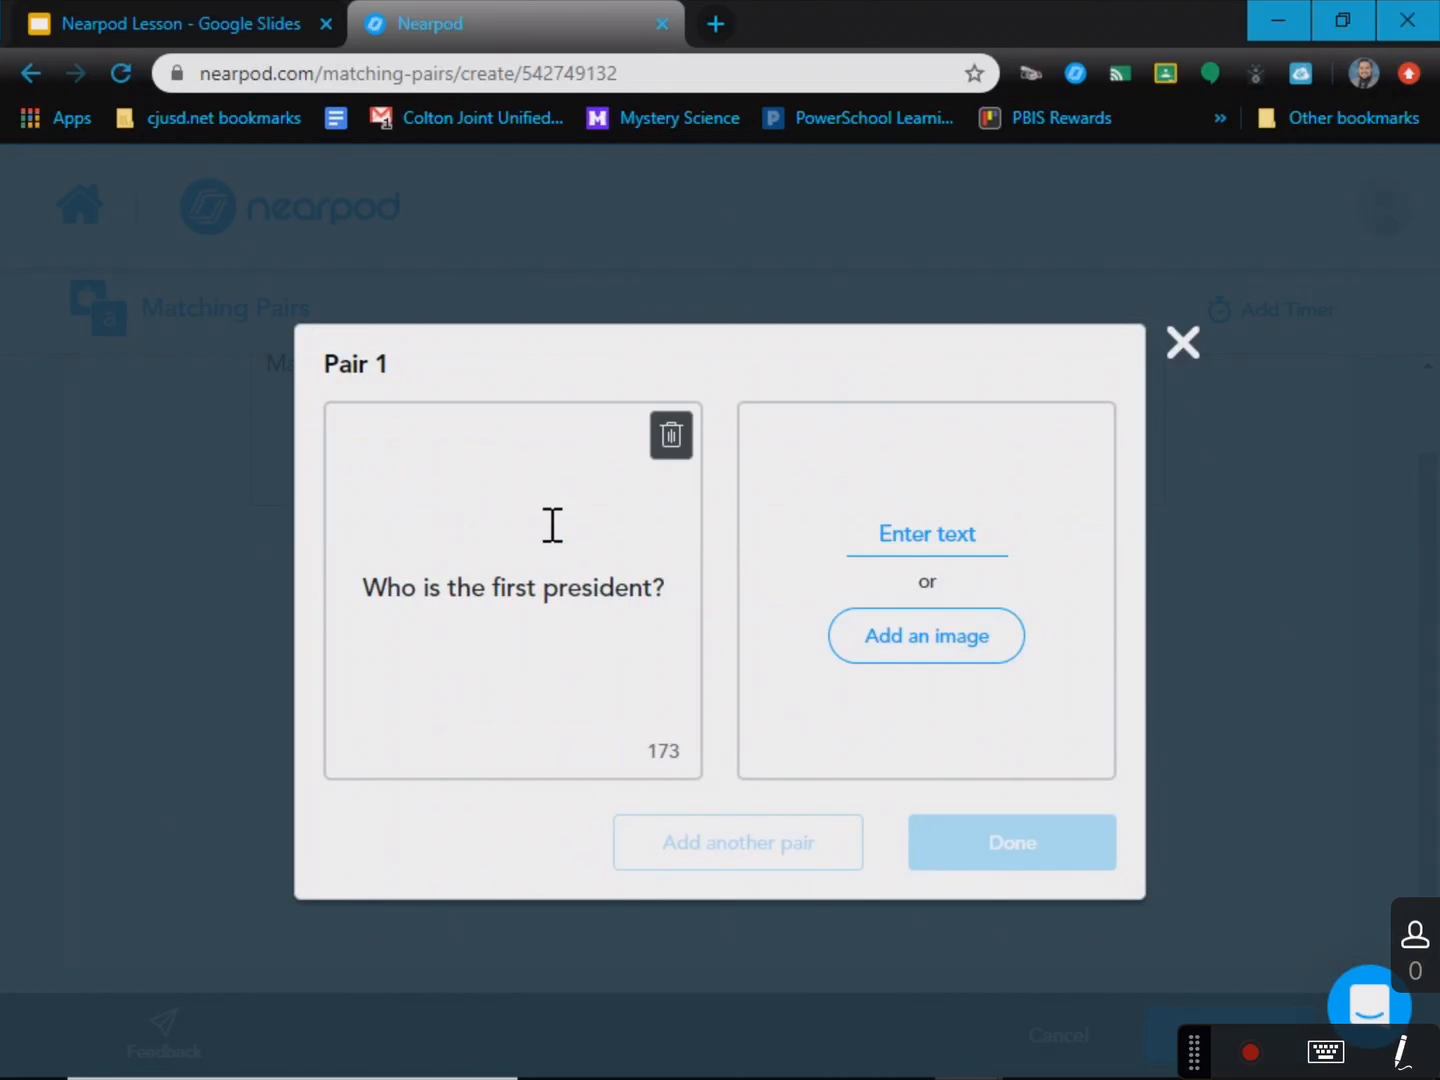
# - Enter "George Washington" as text on the second card of the pair
pyautogui.click(939, 537)
pyautogui.write('Geore')
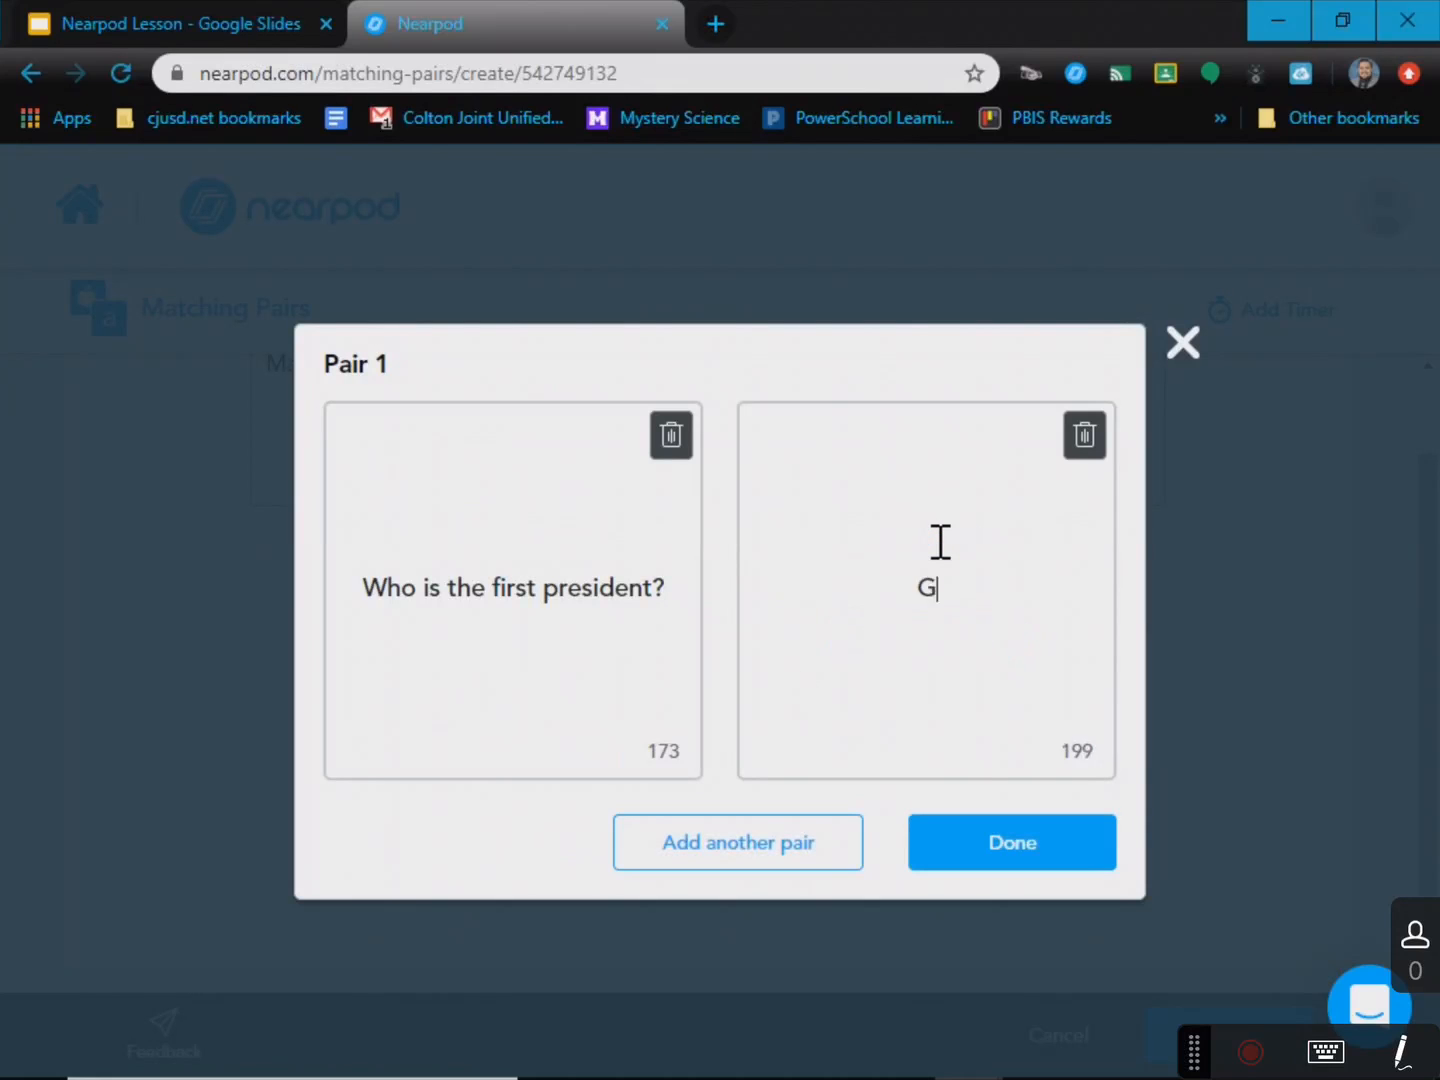
pyautogui.press('BackSpace')
pyautogui.press('BackSpace')
pyautogui.write('ge W')
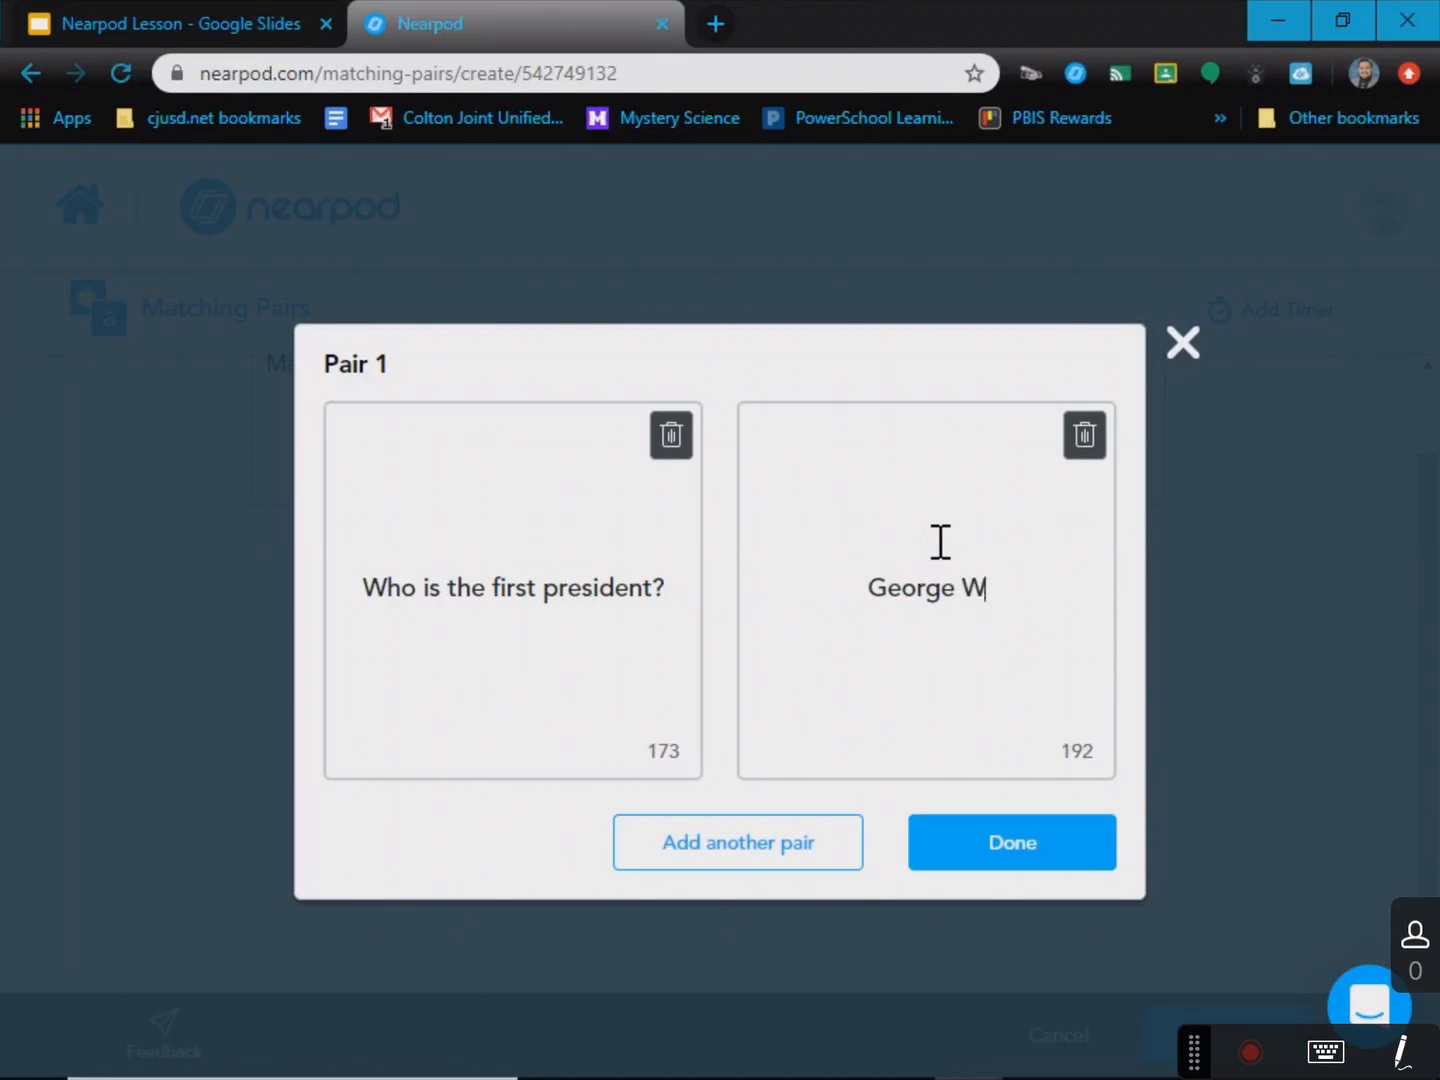
pyautogui.write('ashington')
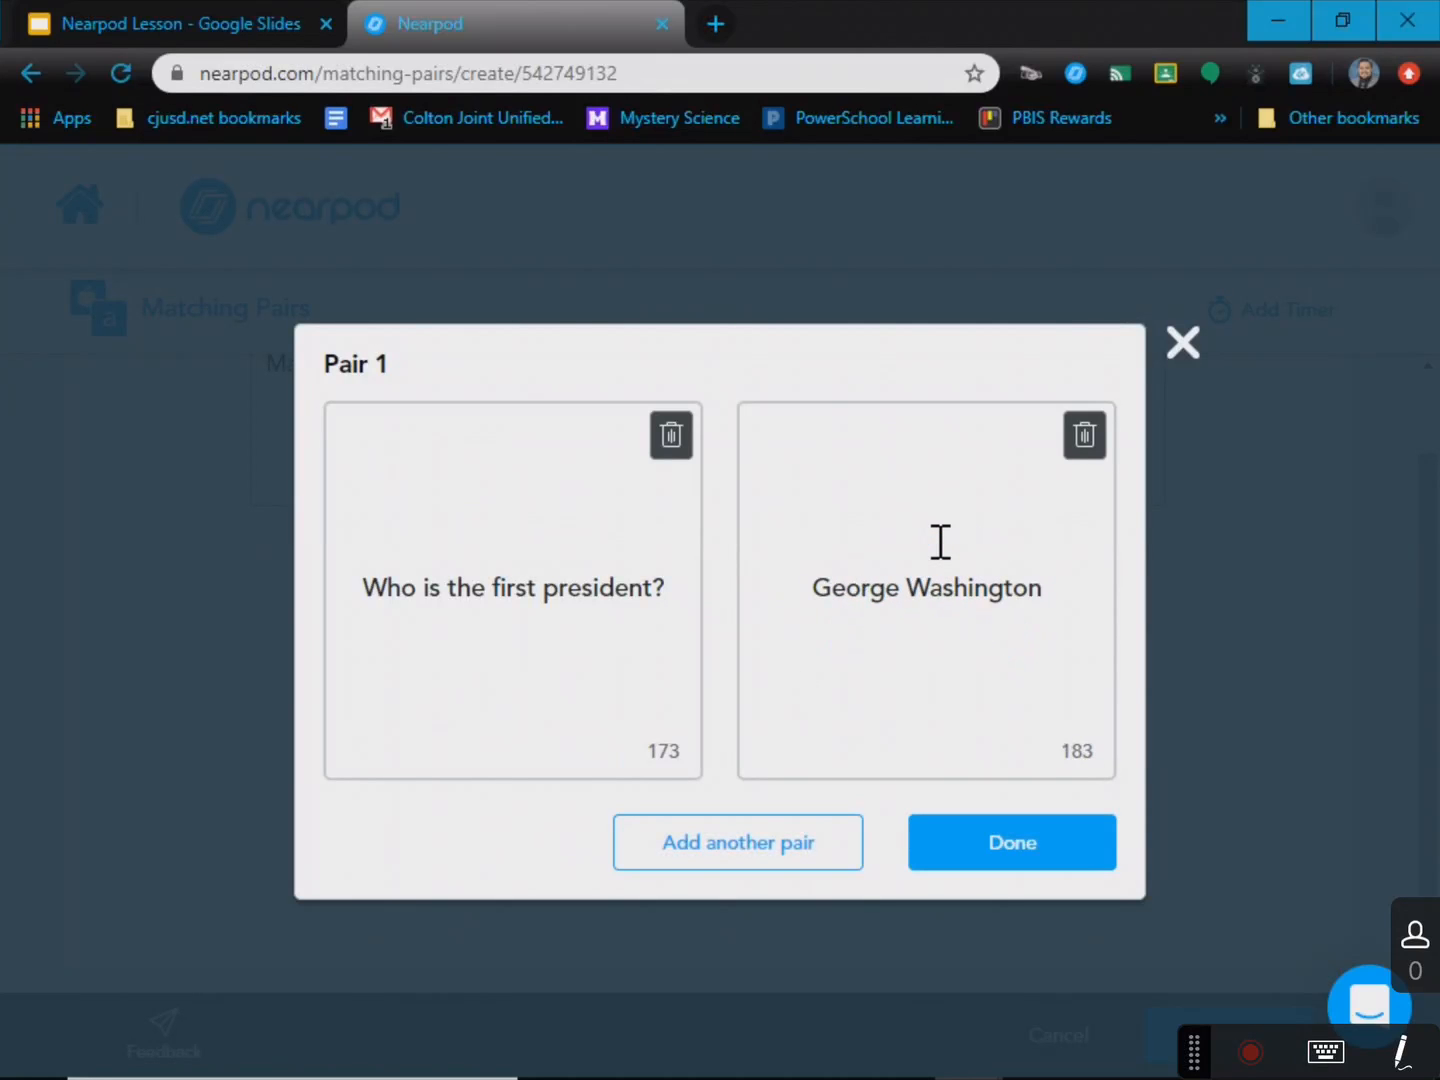
# - Remove the second card's text and try to replace it with the first image found for "george washington"
pyautogui.click(1086, 437)
pyautogui.click(992, 655)
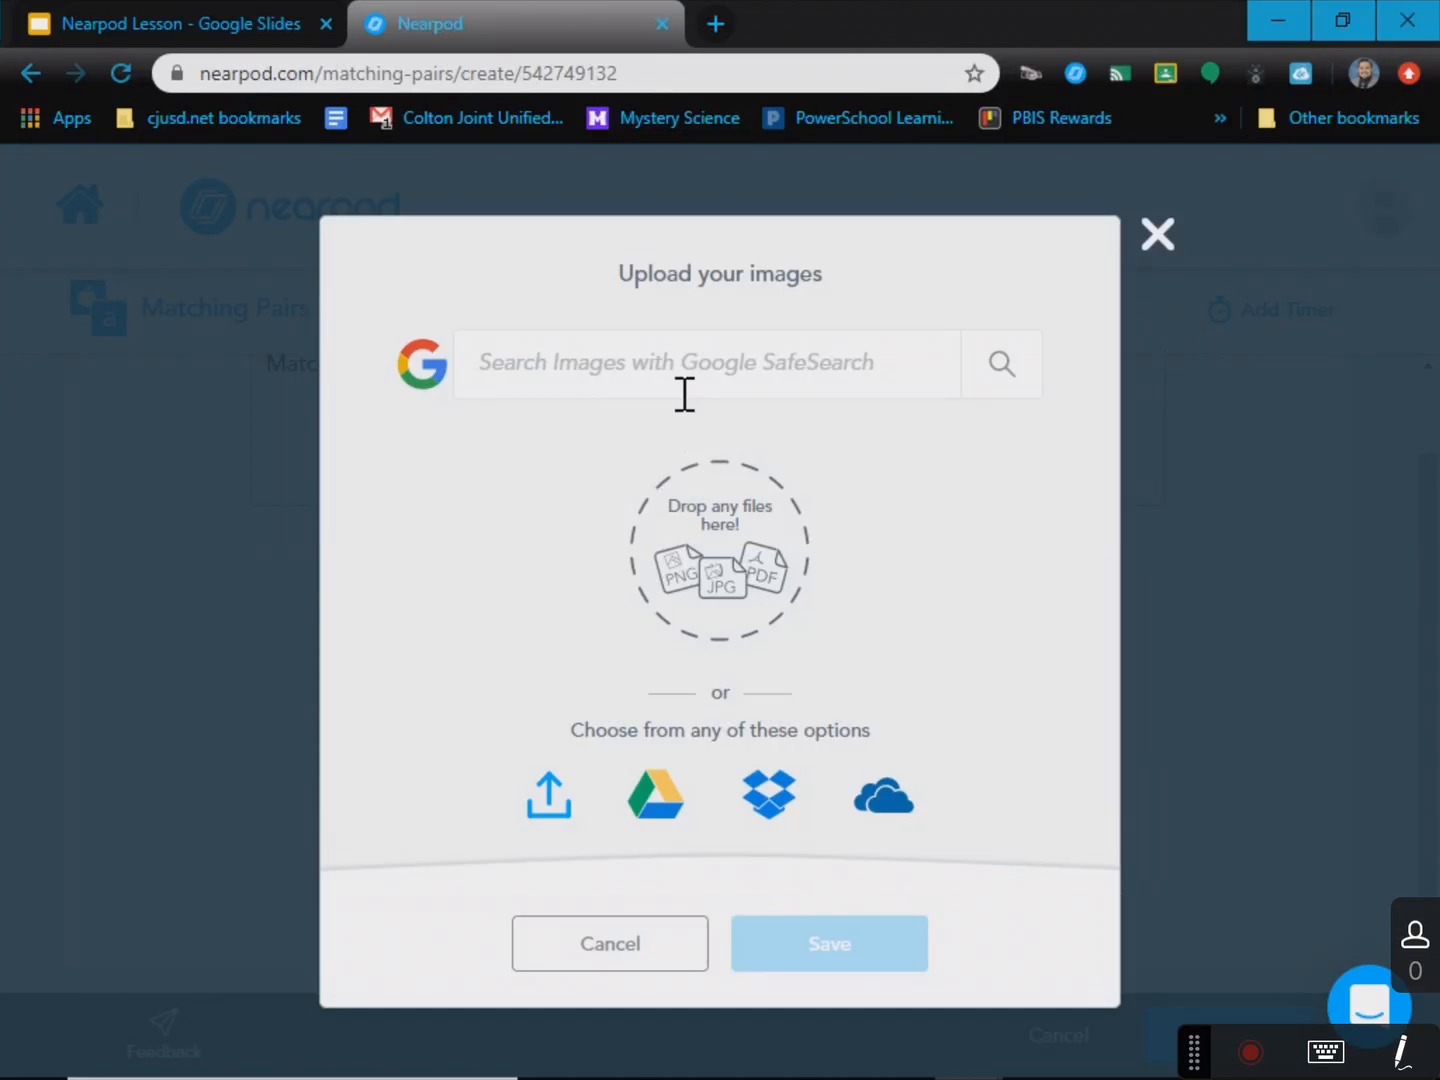
pyautogui.click(681, 379)
pyautogui.write('george wash')
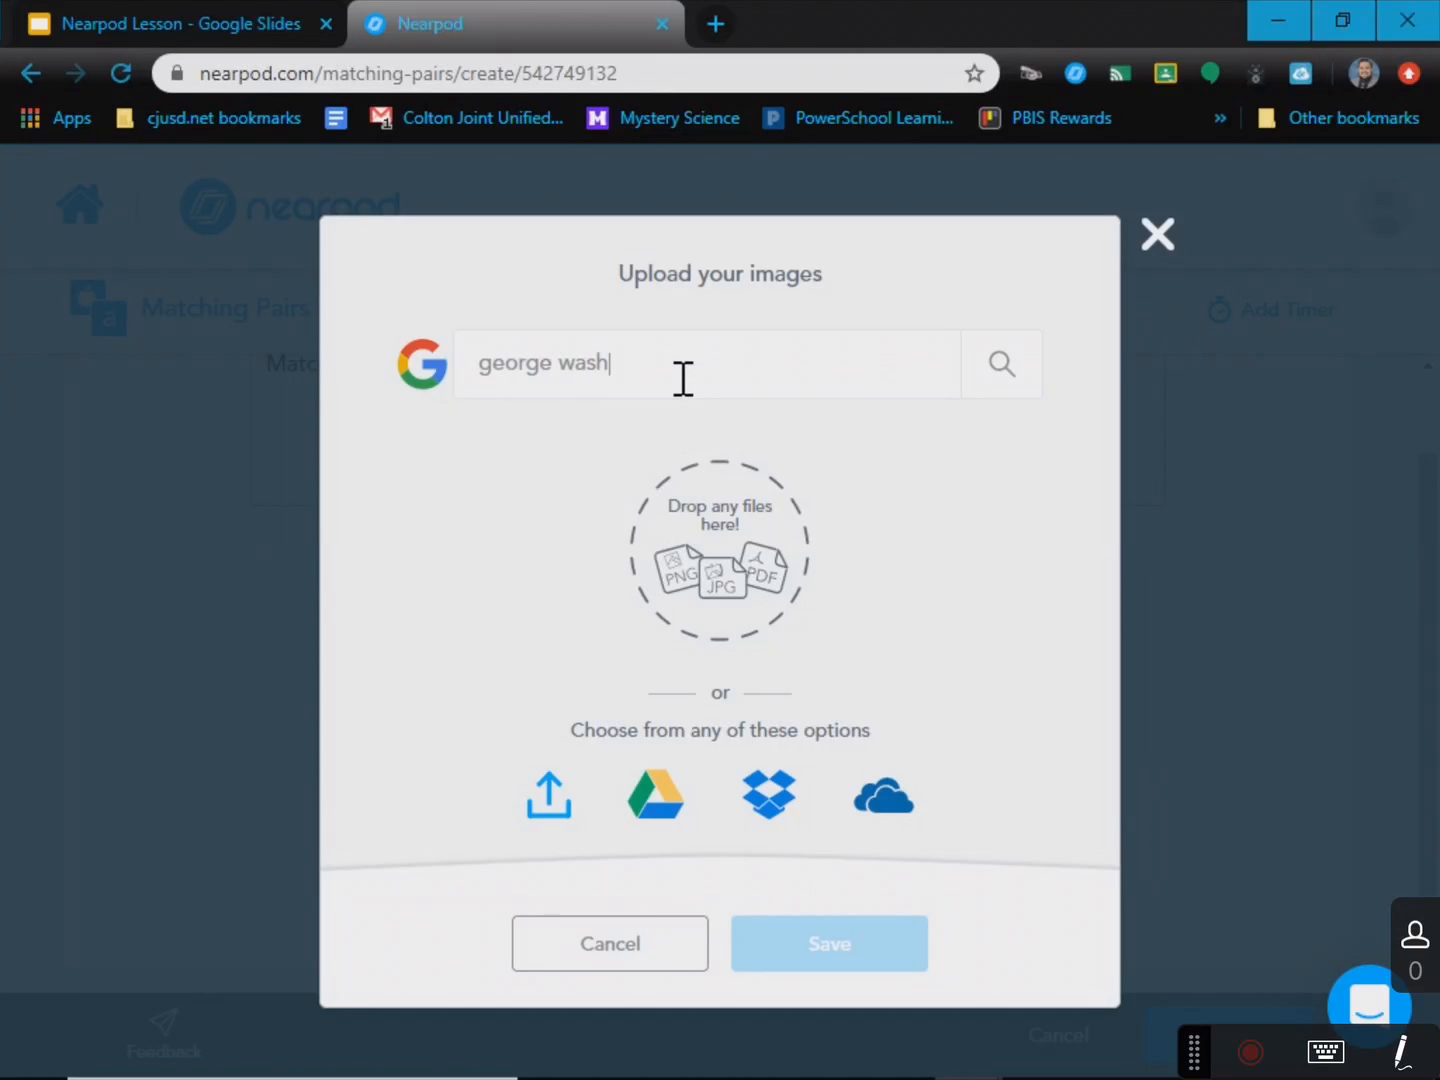
pyautogui.write('ington')
pyautogui.click(998, 366)
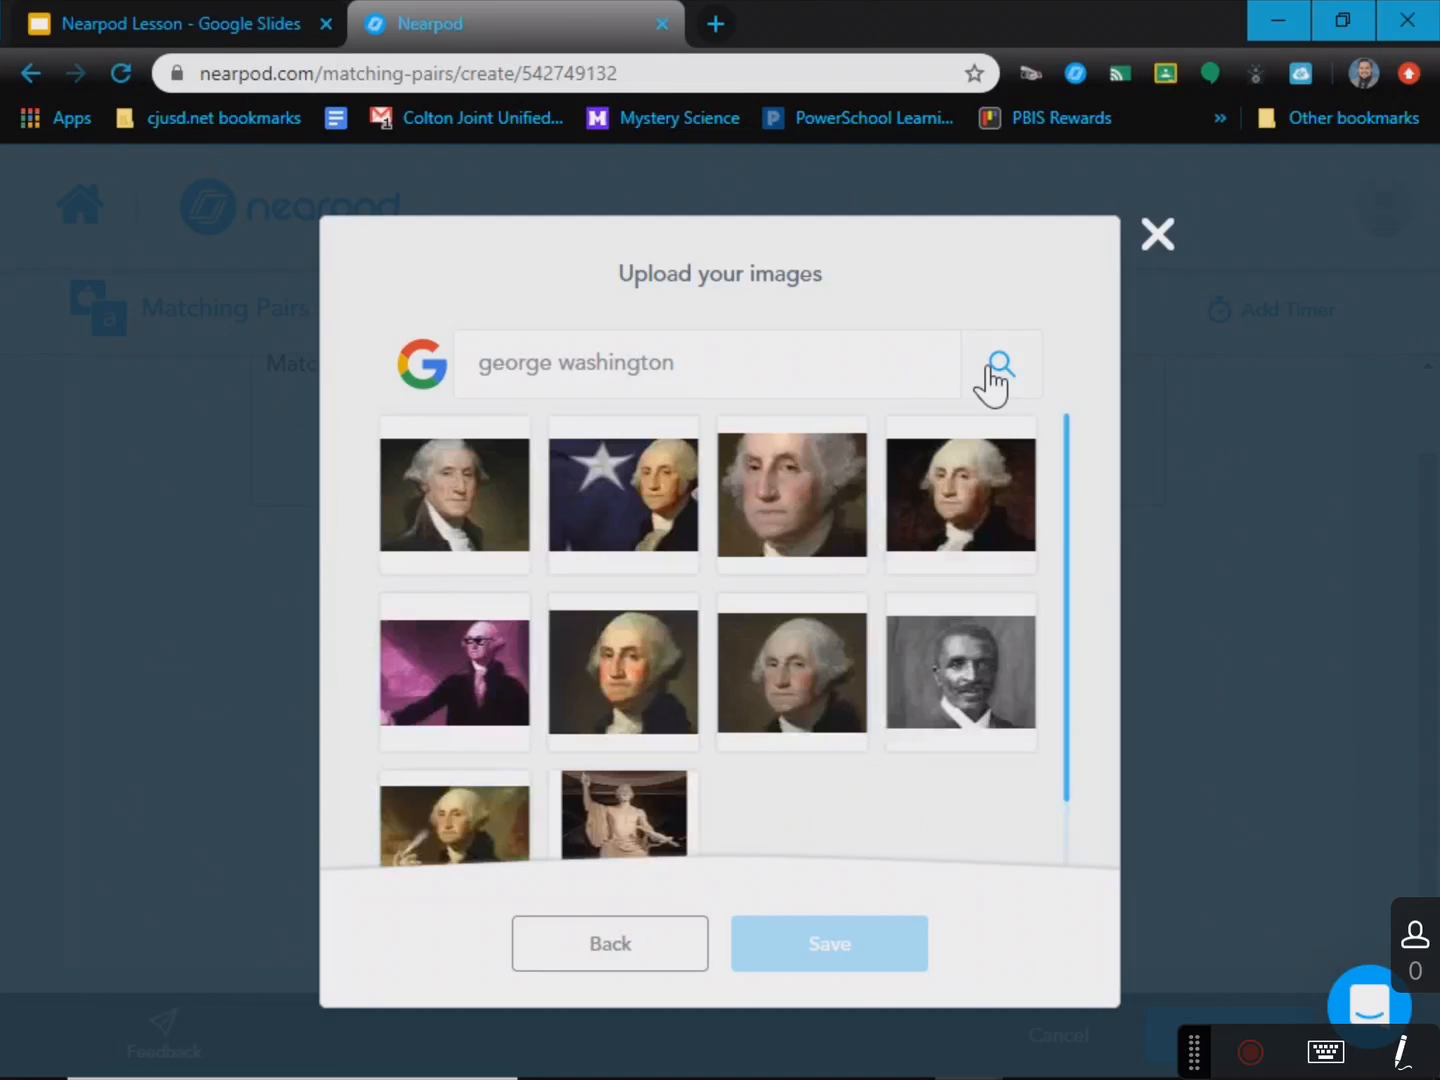
pyautogui.click(457, 500)
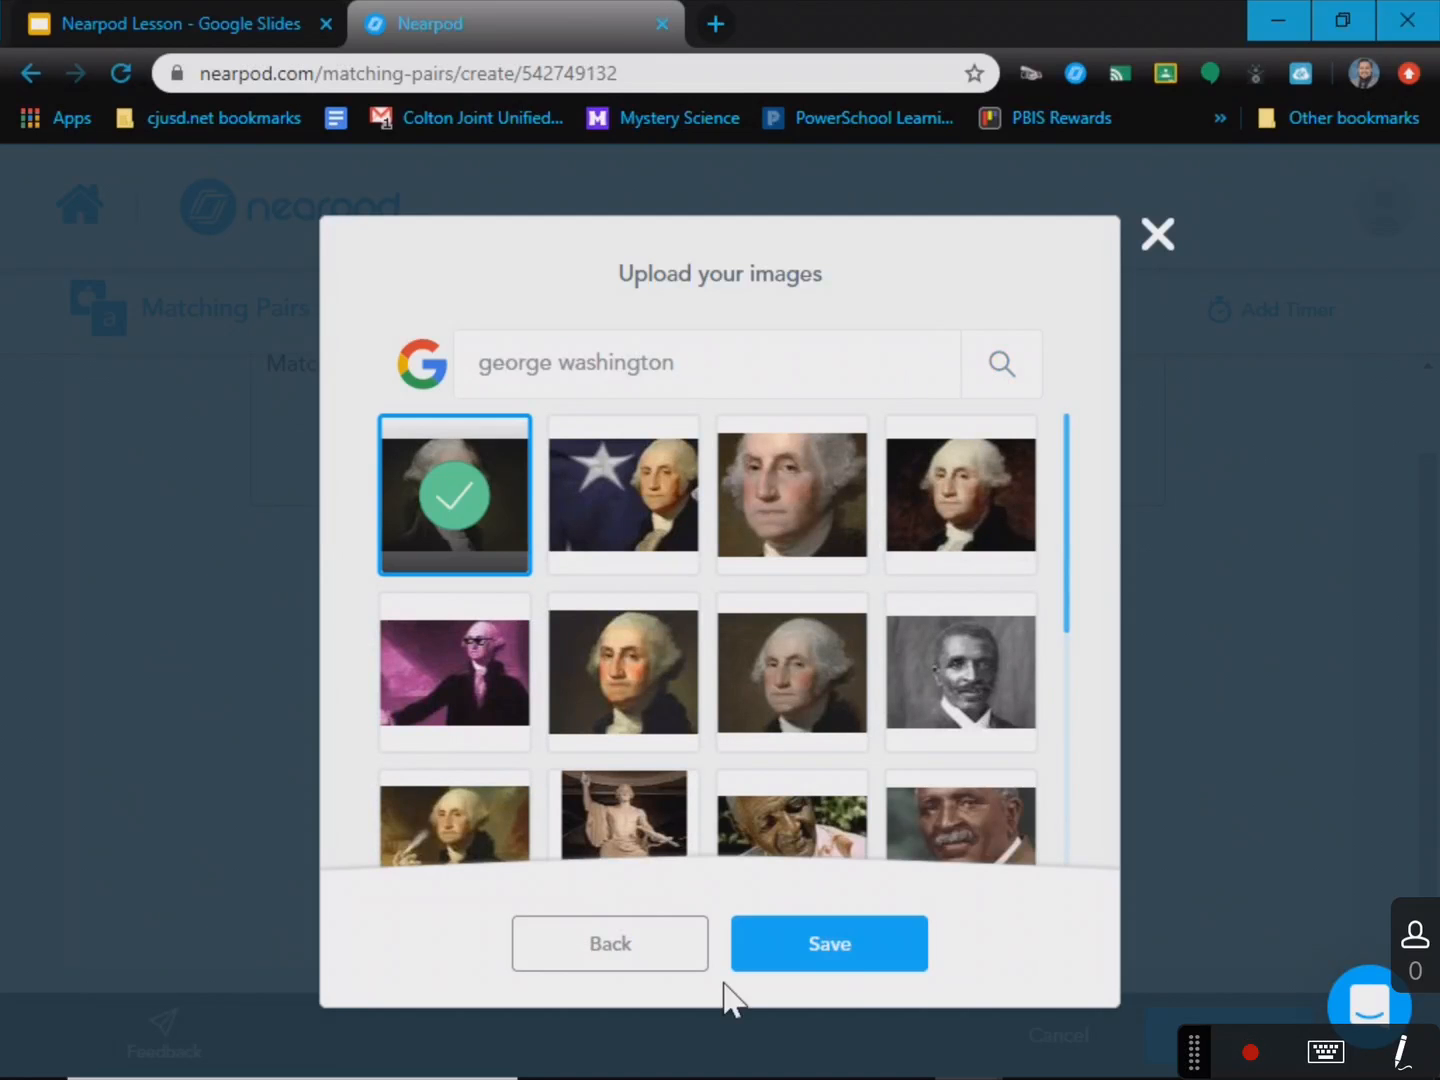
pyautogui.click(845, 950)
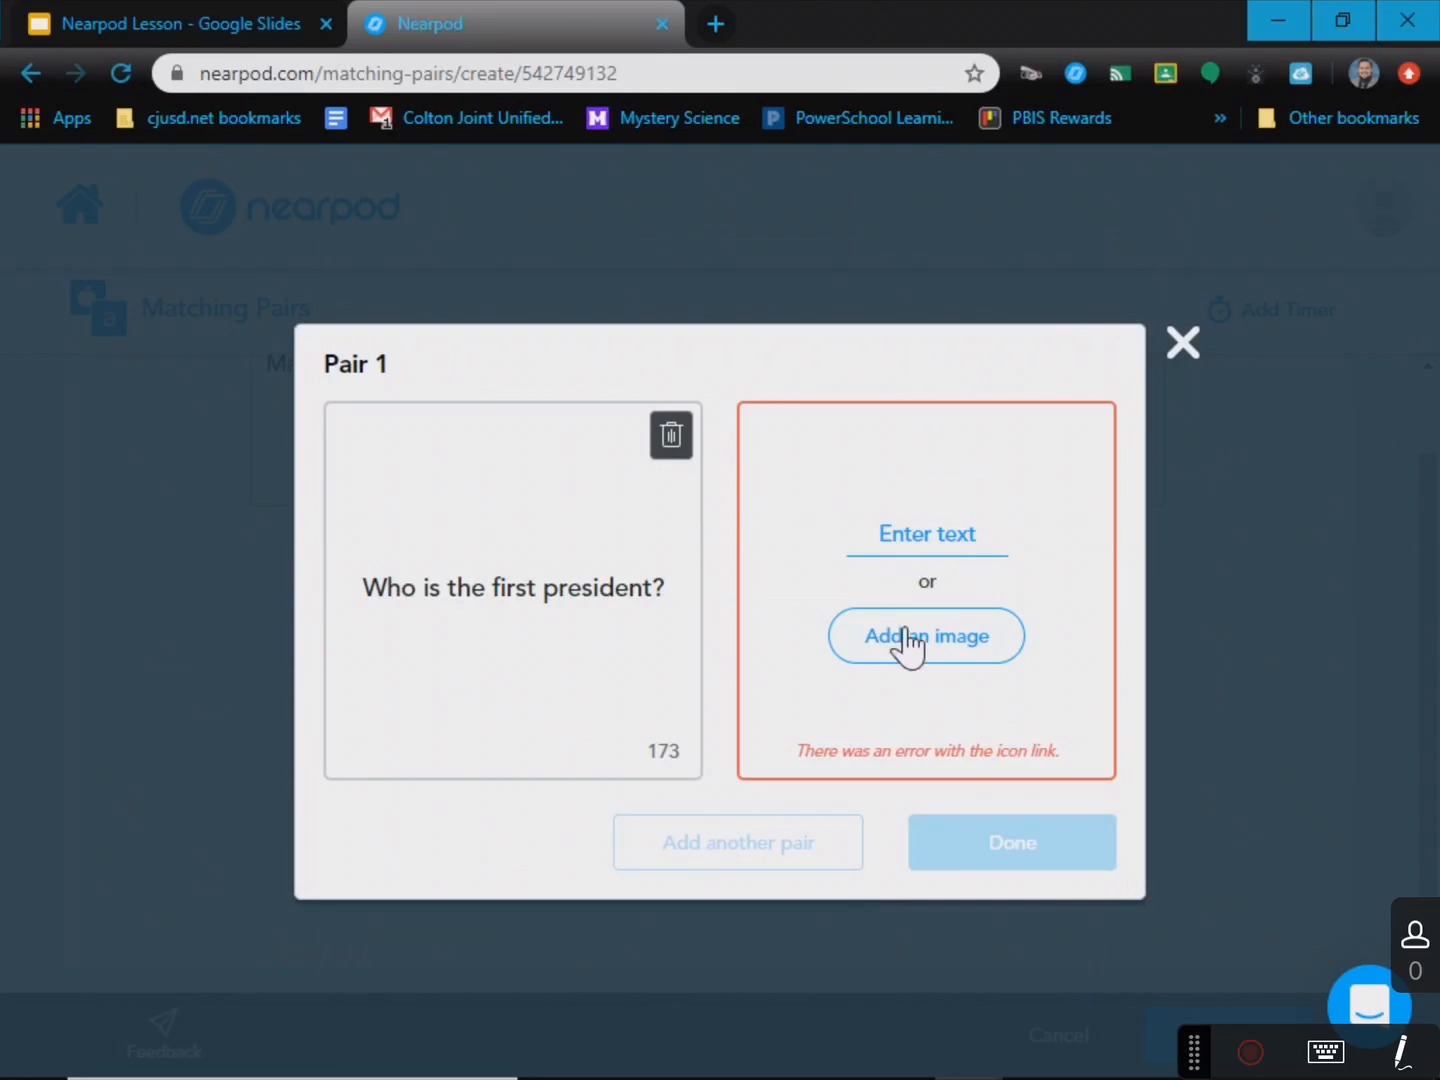
# - Search "george washington" again, use the third result, a close-up portrait, on the second card, and finish the pair
pyautogui.click(910, 640)
pyautogui.click(624, 382)
pyautogui.write('ge')
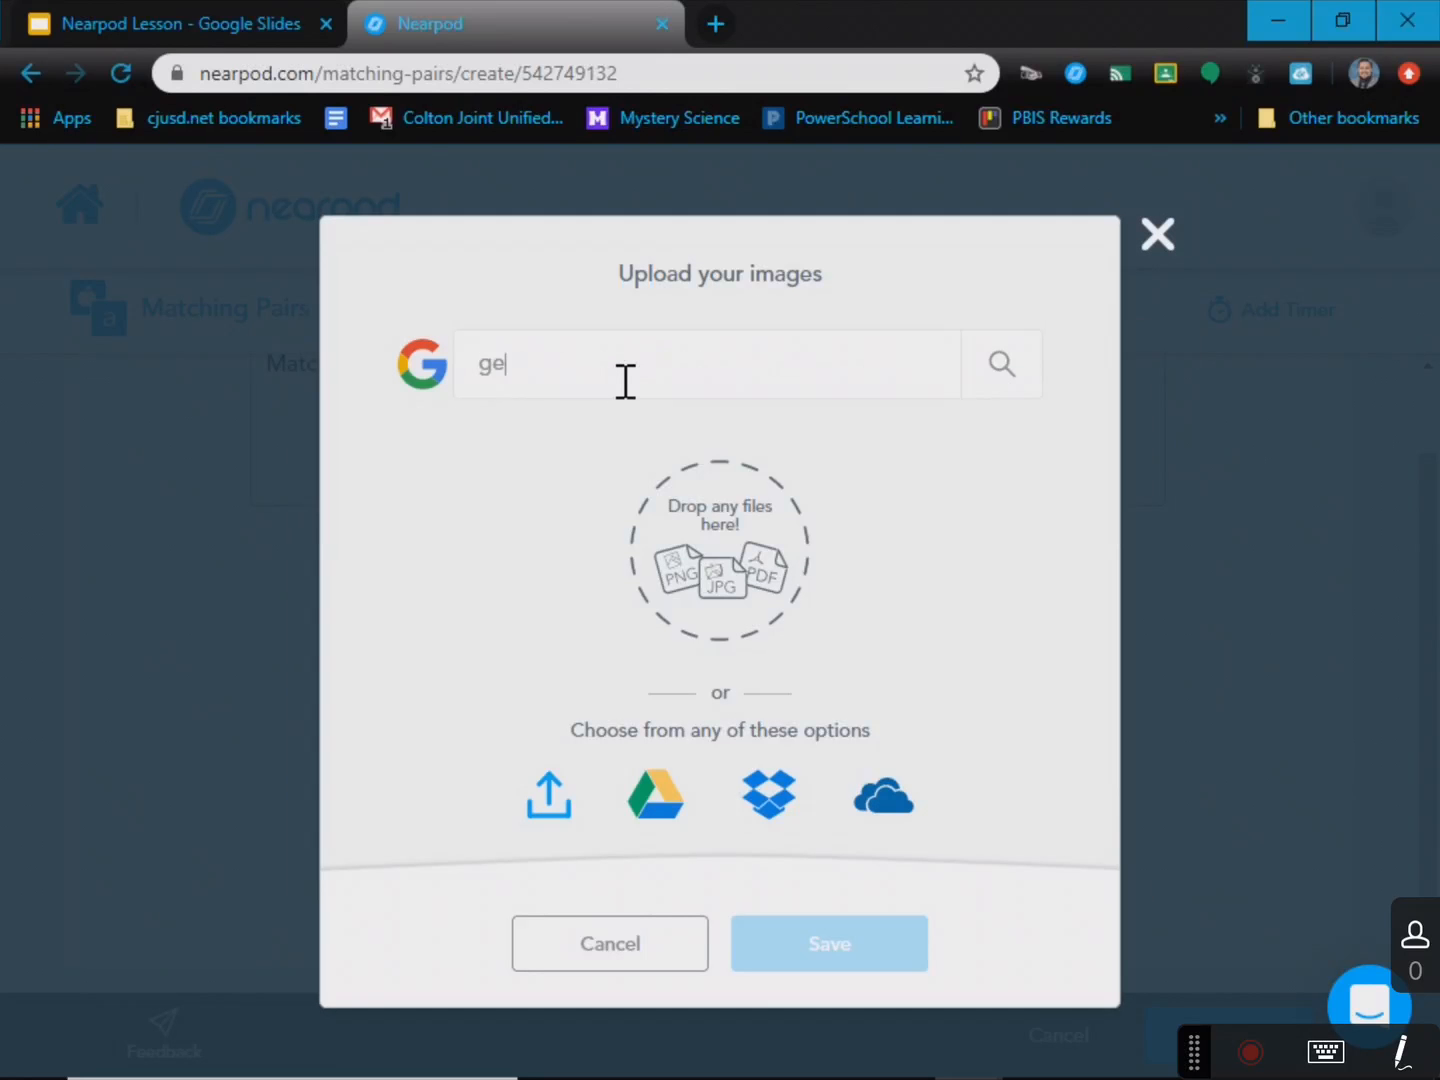
pyautogui.write('orge washington')
pyautogui.click(980, 380)
pyautogui.click(826, 542)
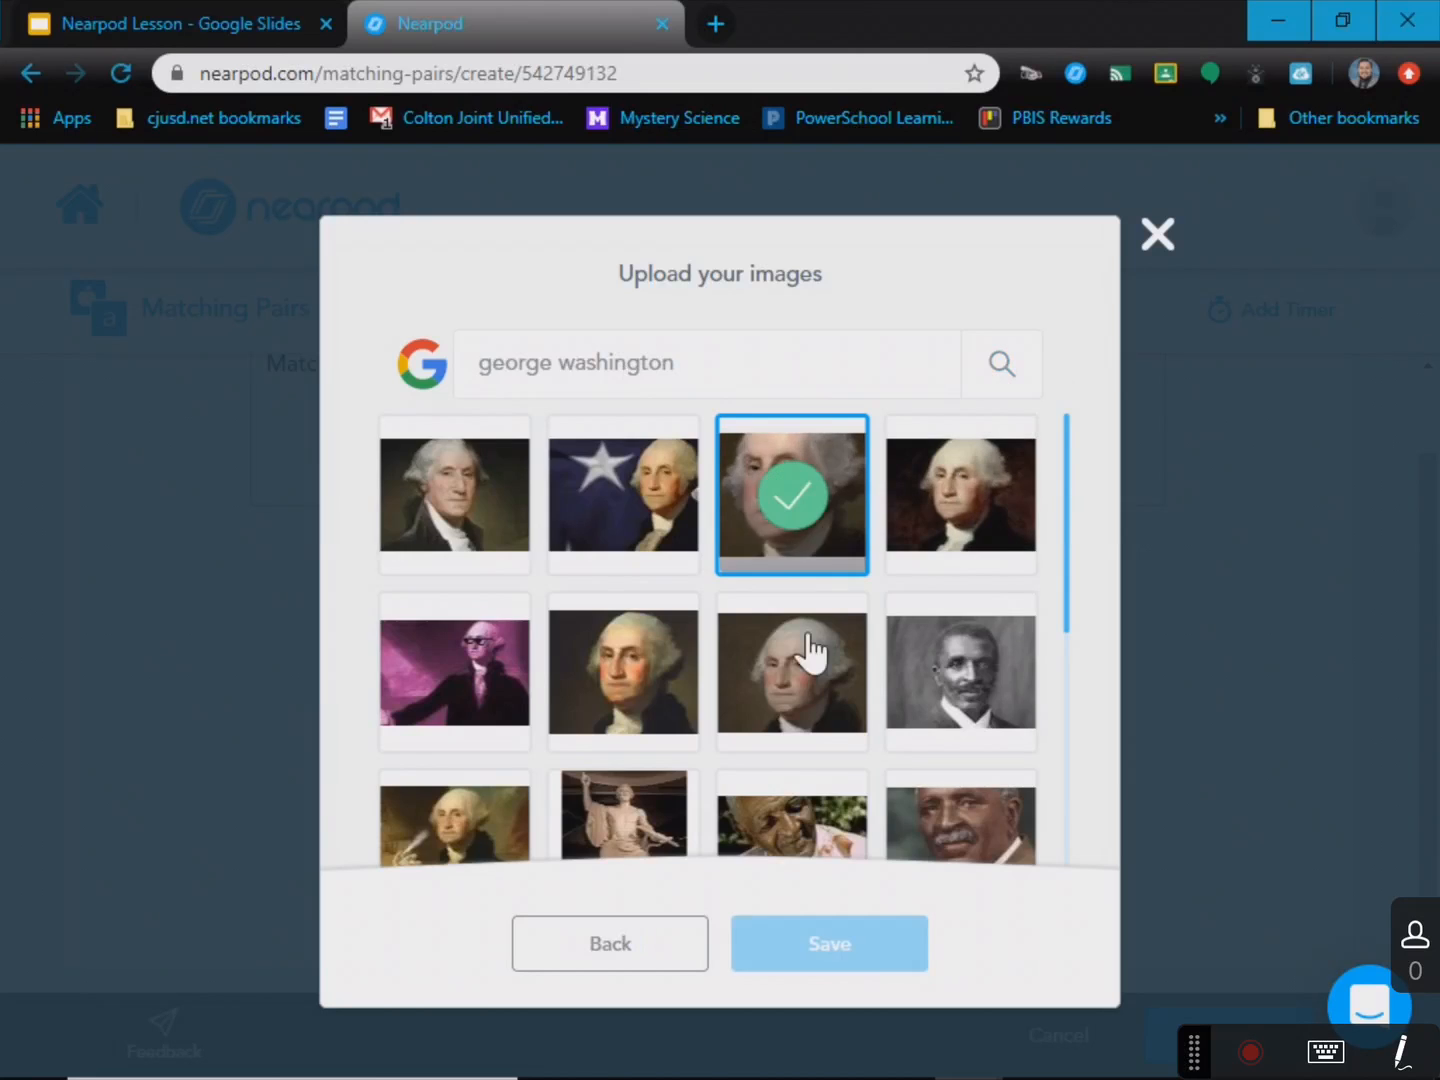
pyautogui.click(882, 945)
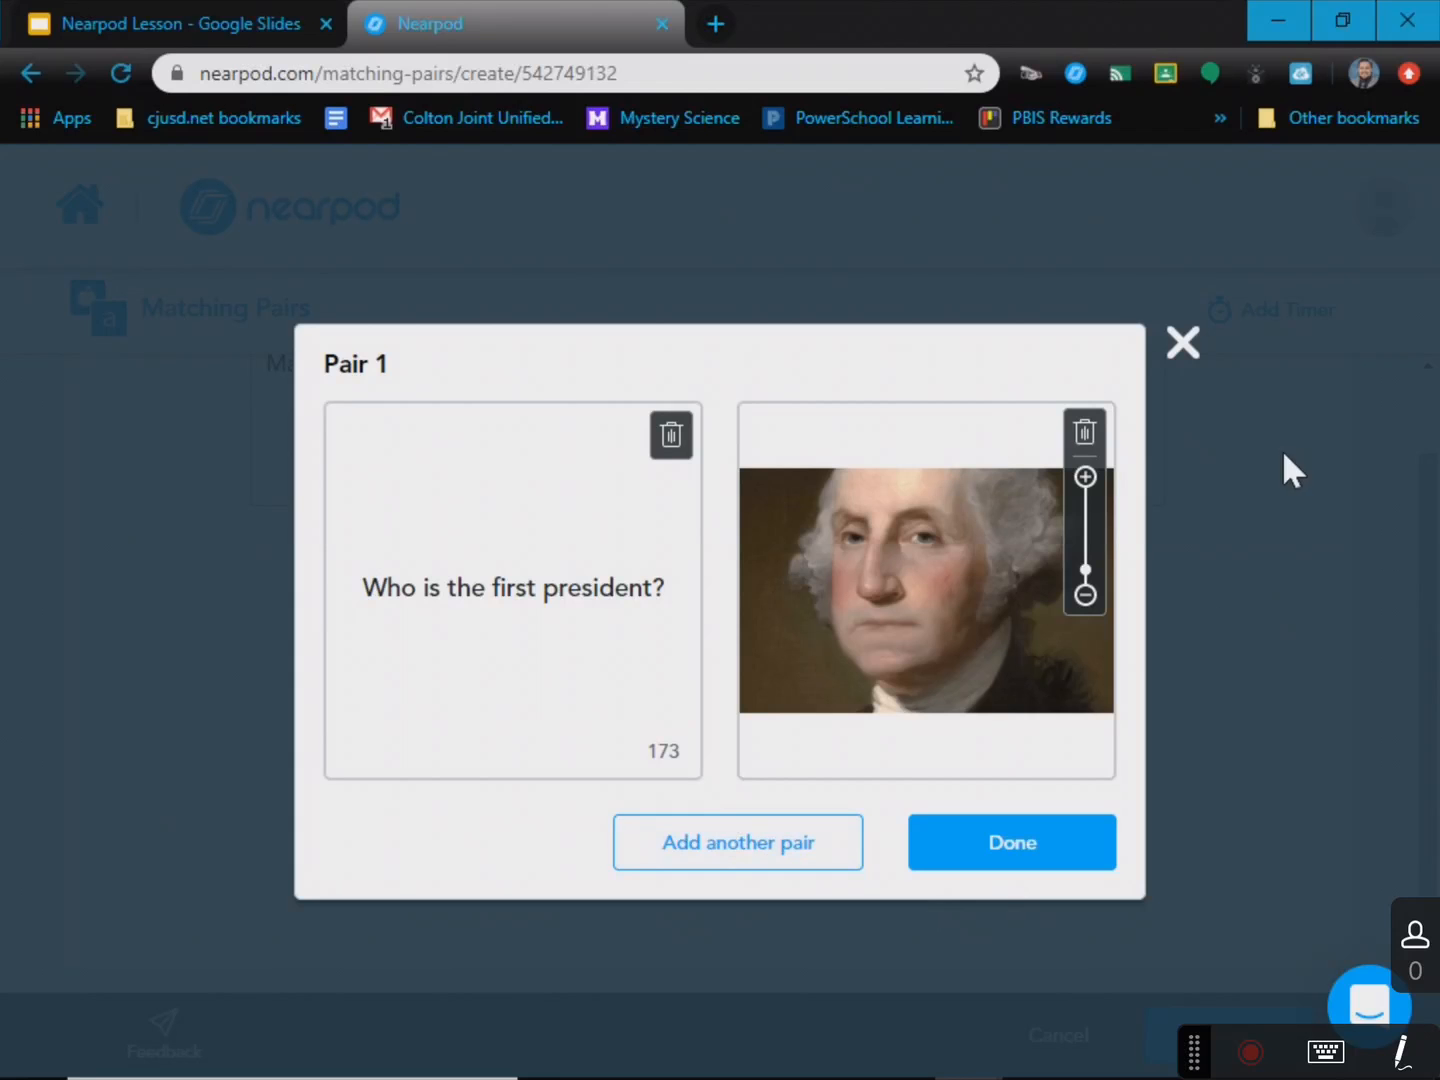
pyautogui.click(998, 858)
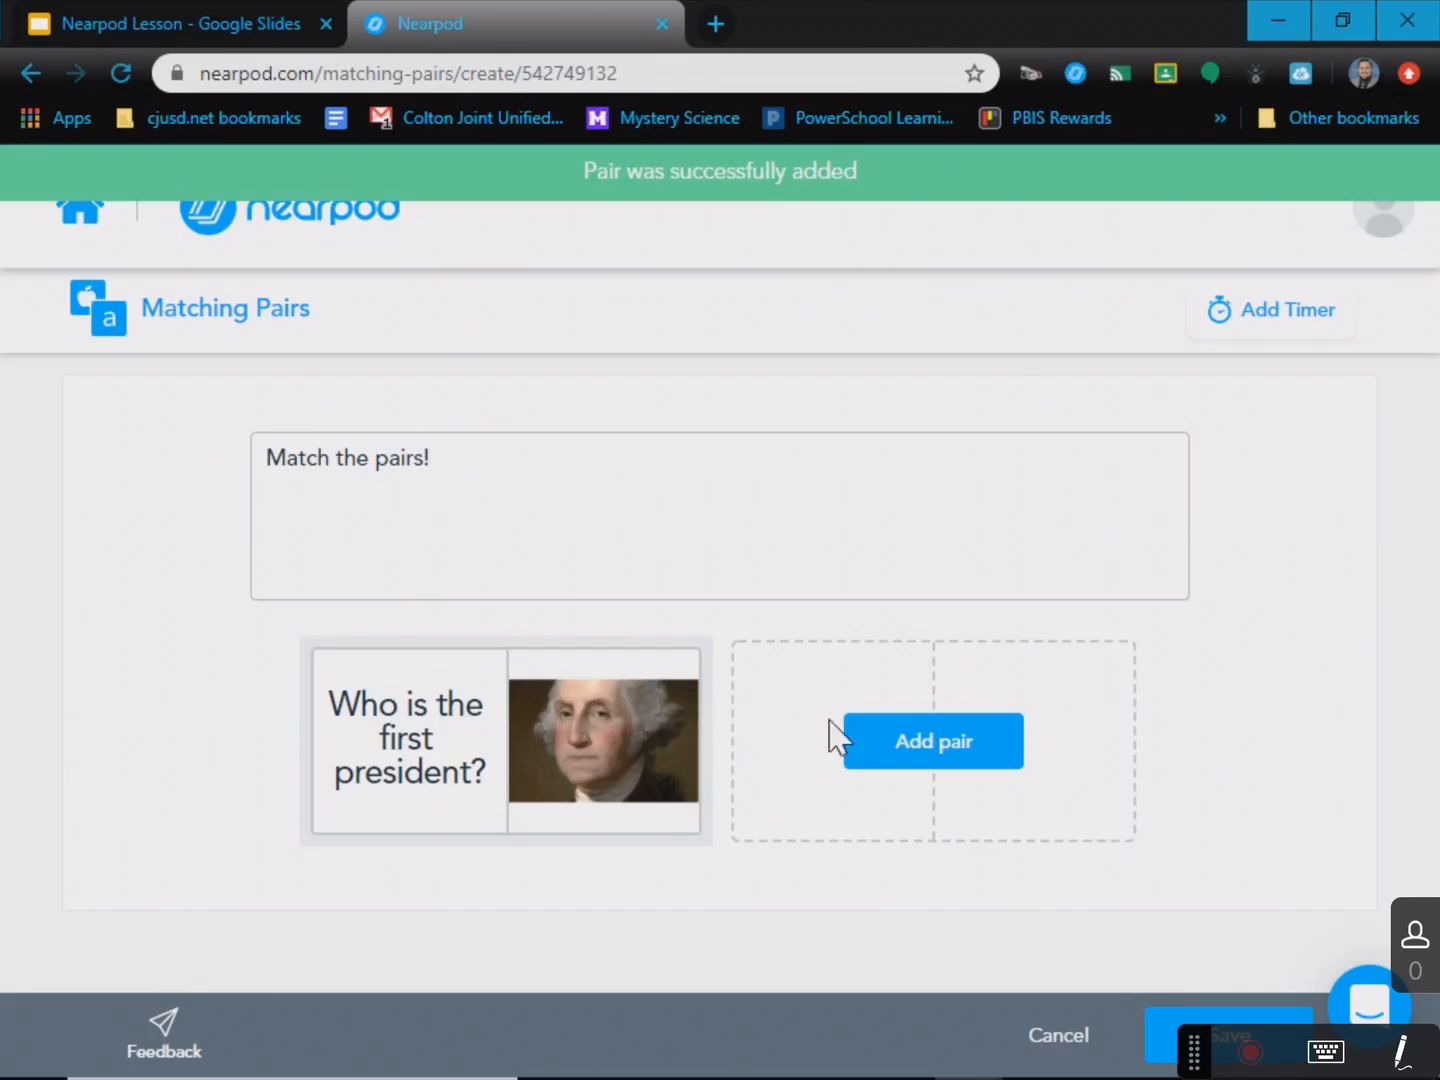
# - Discard the Matching Pairs activity and return to the lesson's slide overview
pyautogui.click(1061, 1030)
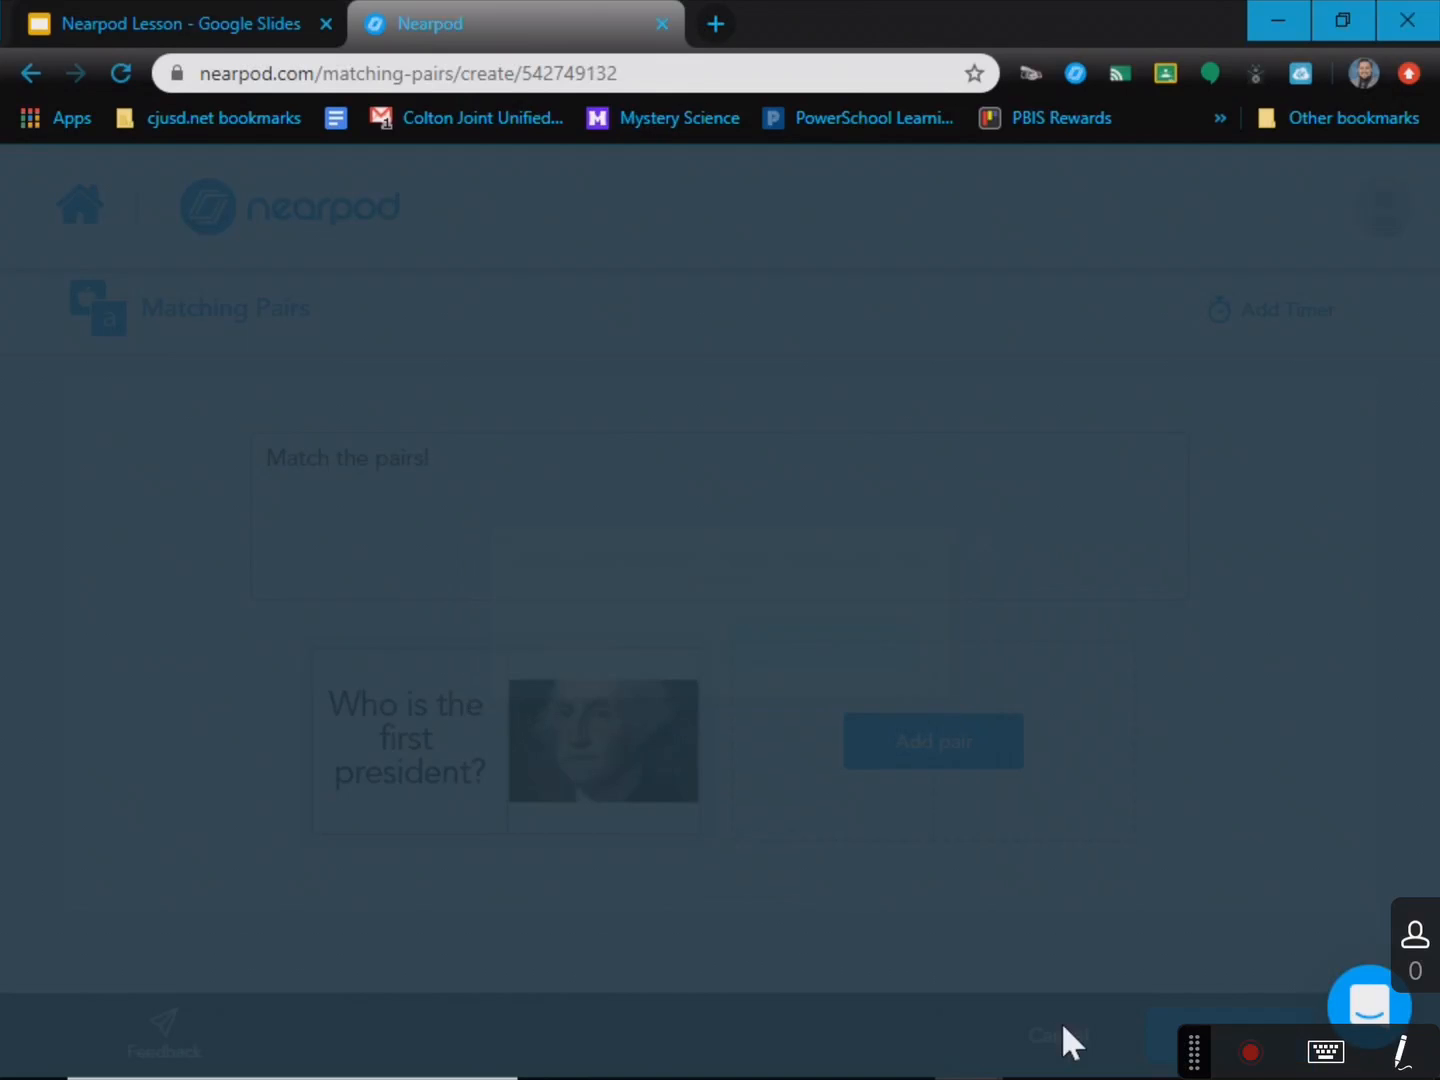
pyautogui.click(804, 660)
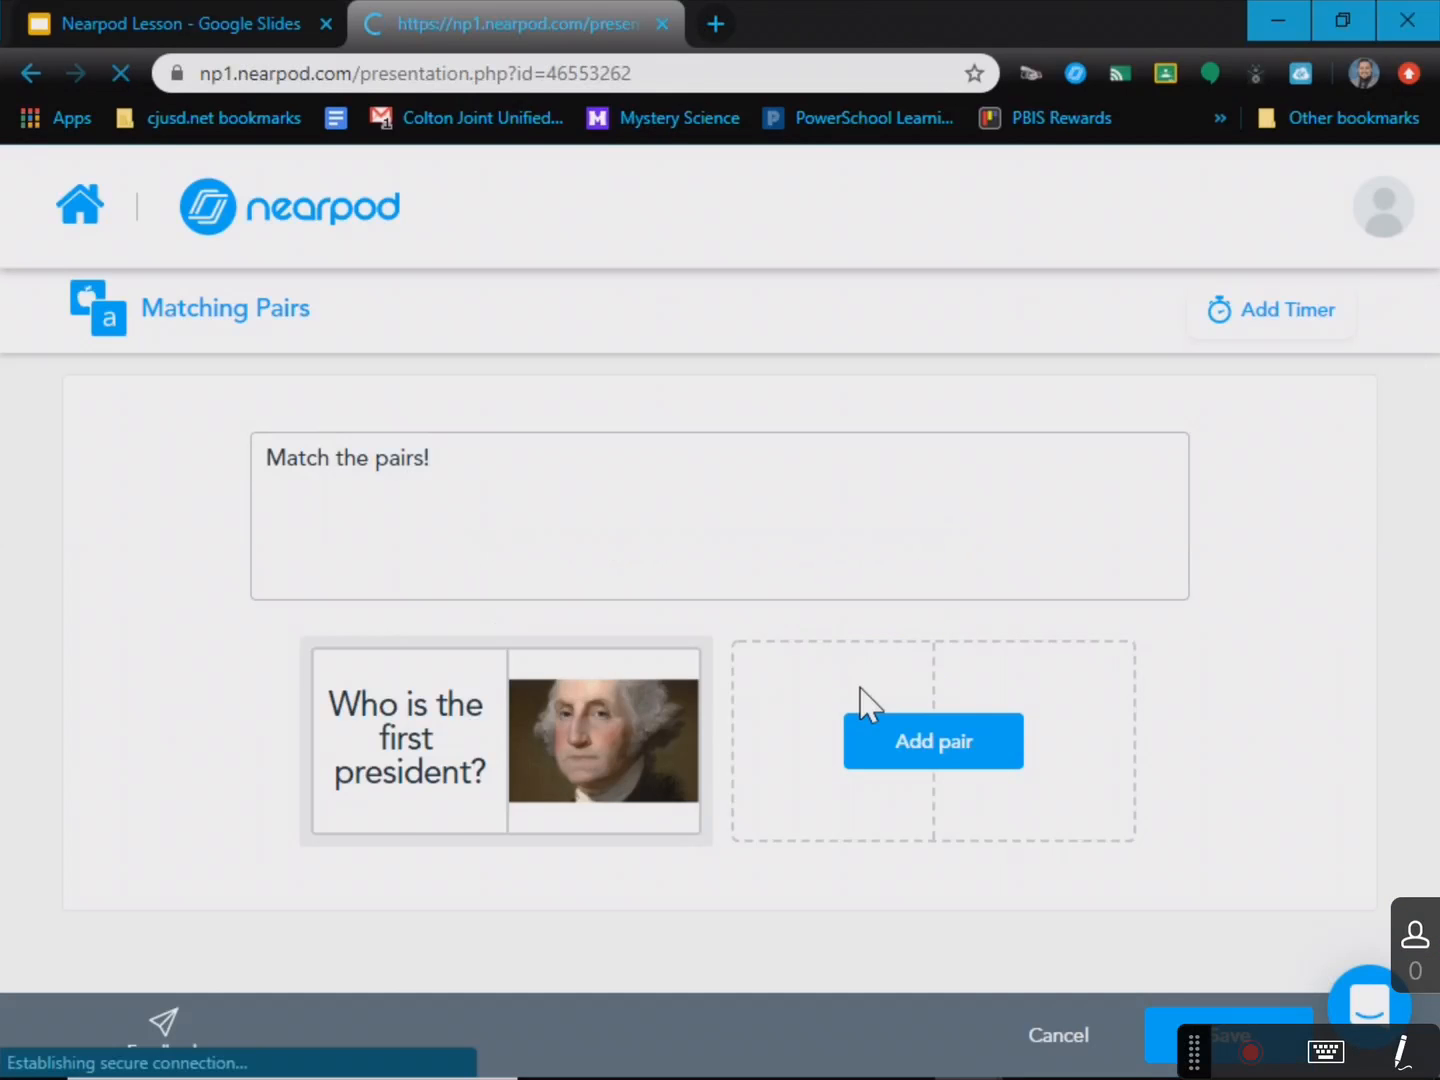
# - Start a new Quiz activity slide and view the reference types available for its question
pyautogui.click(250, 650)
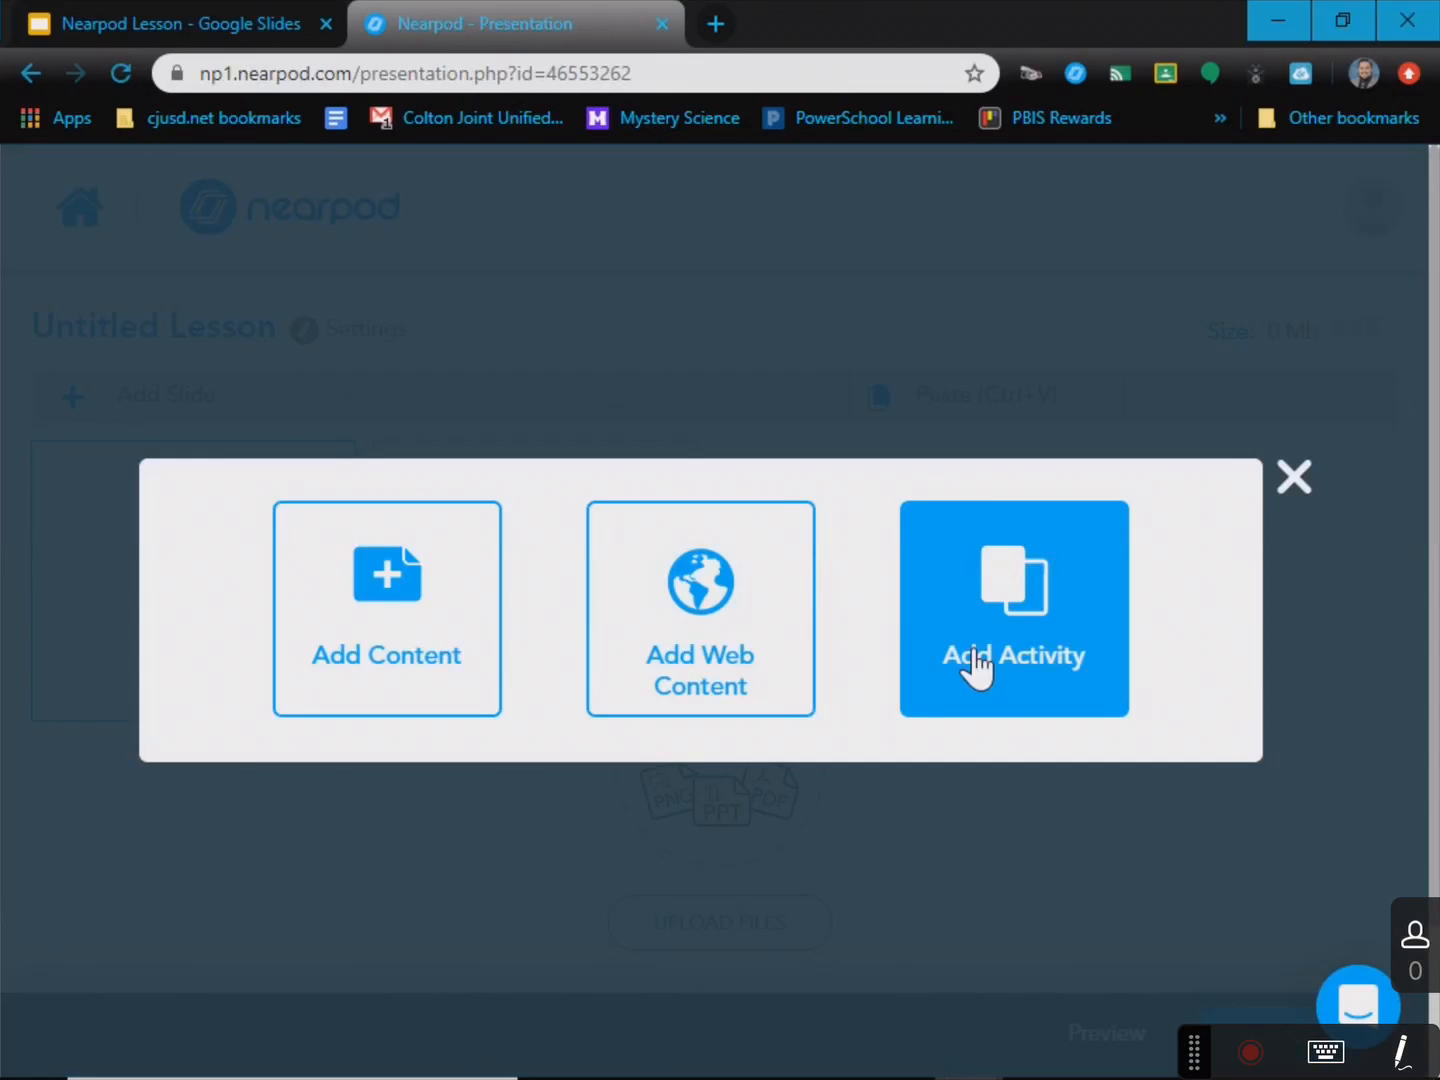
pyautogui.click(974, 645)
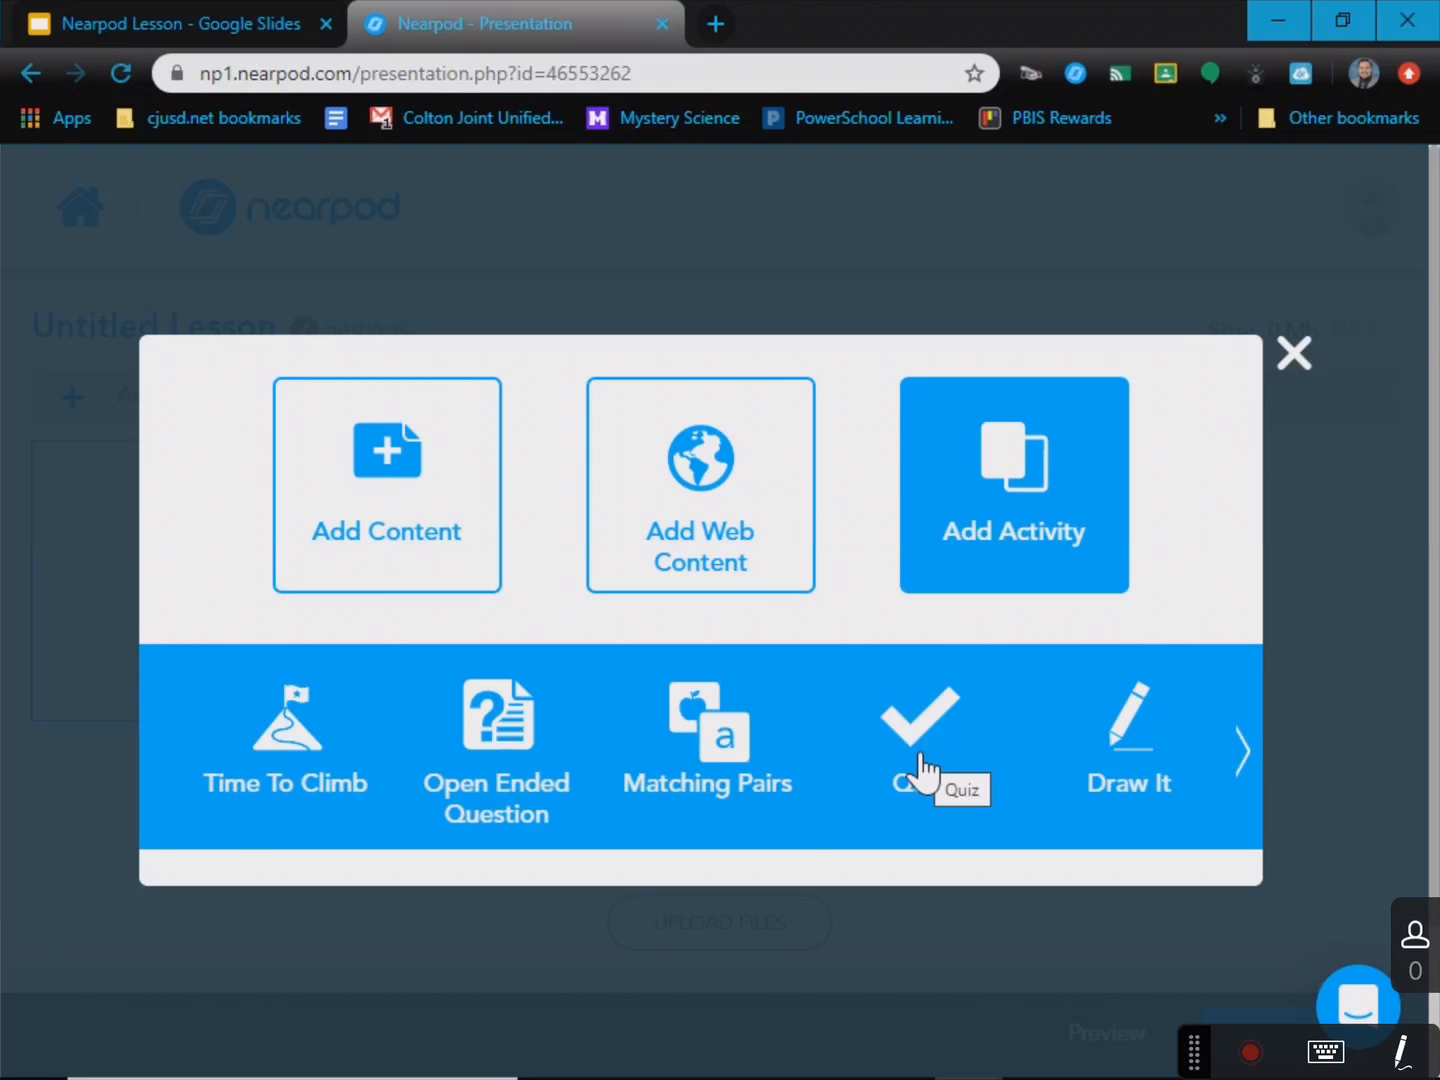
pyautogui.click(920, 762)
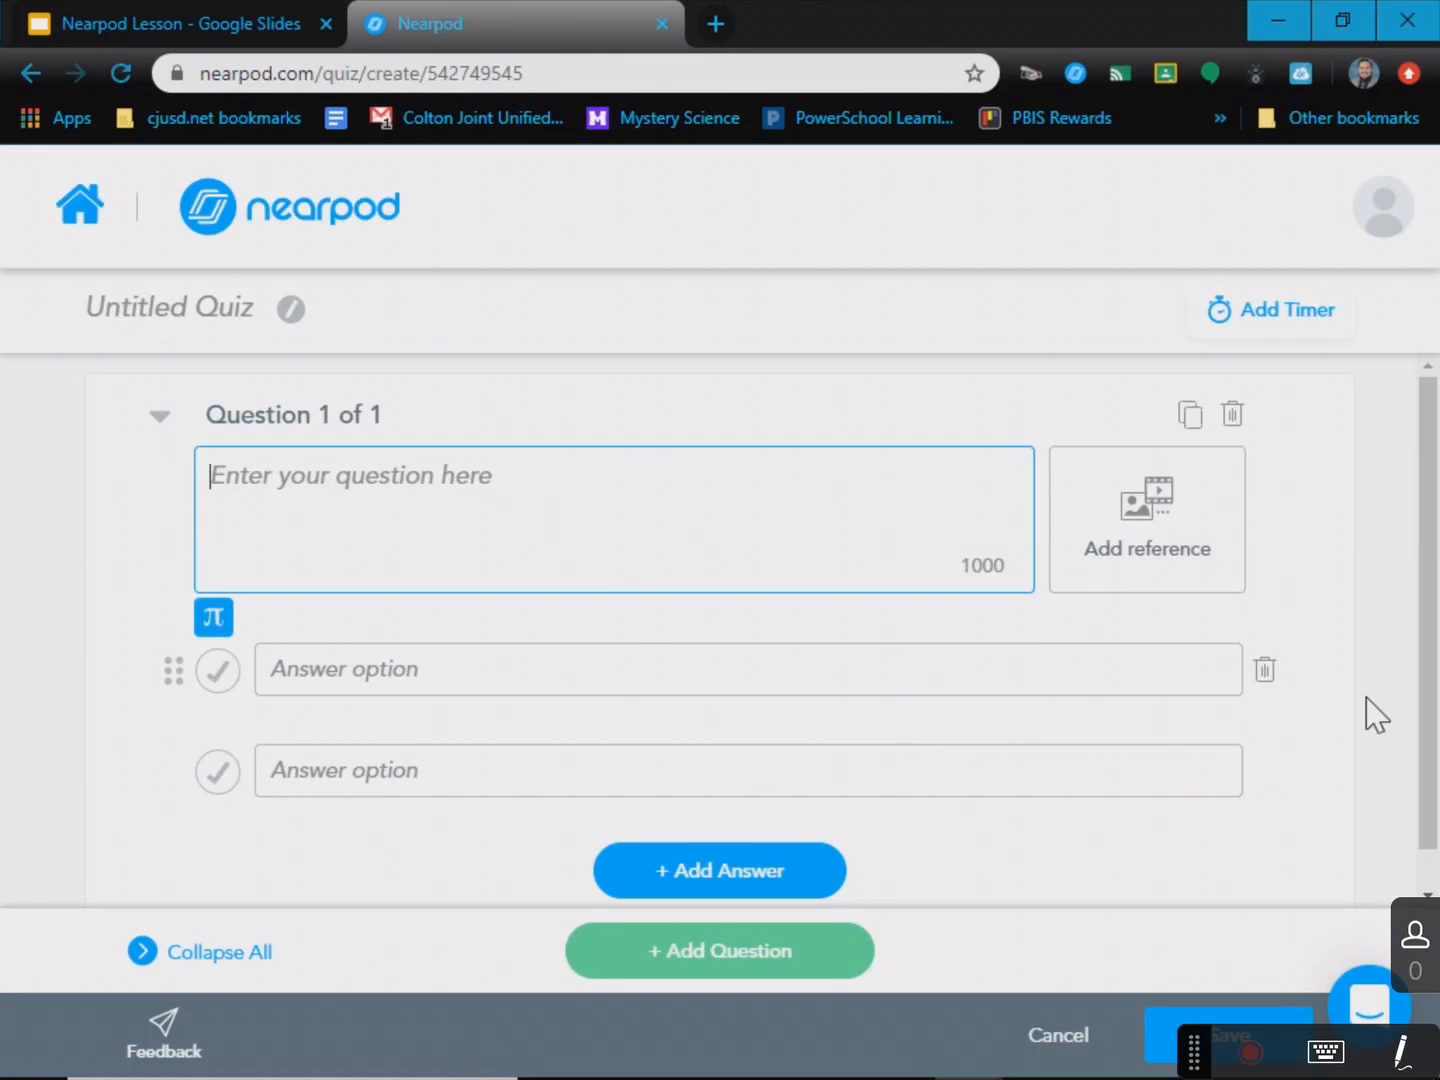
pyautogui.click(1172, 585)
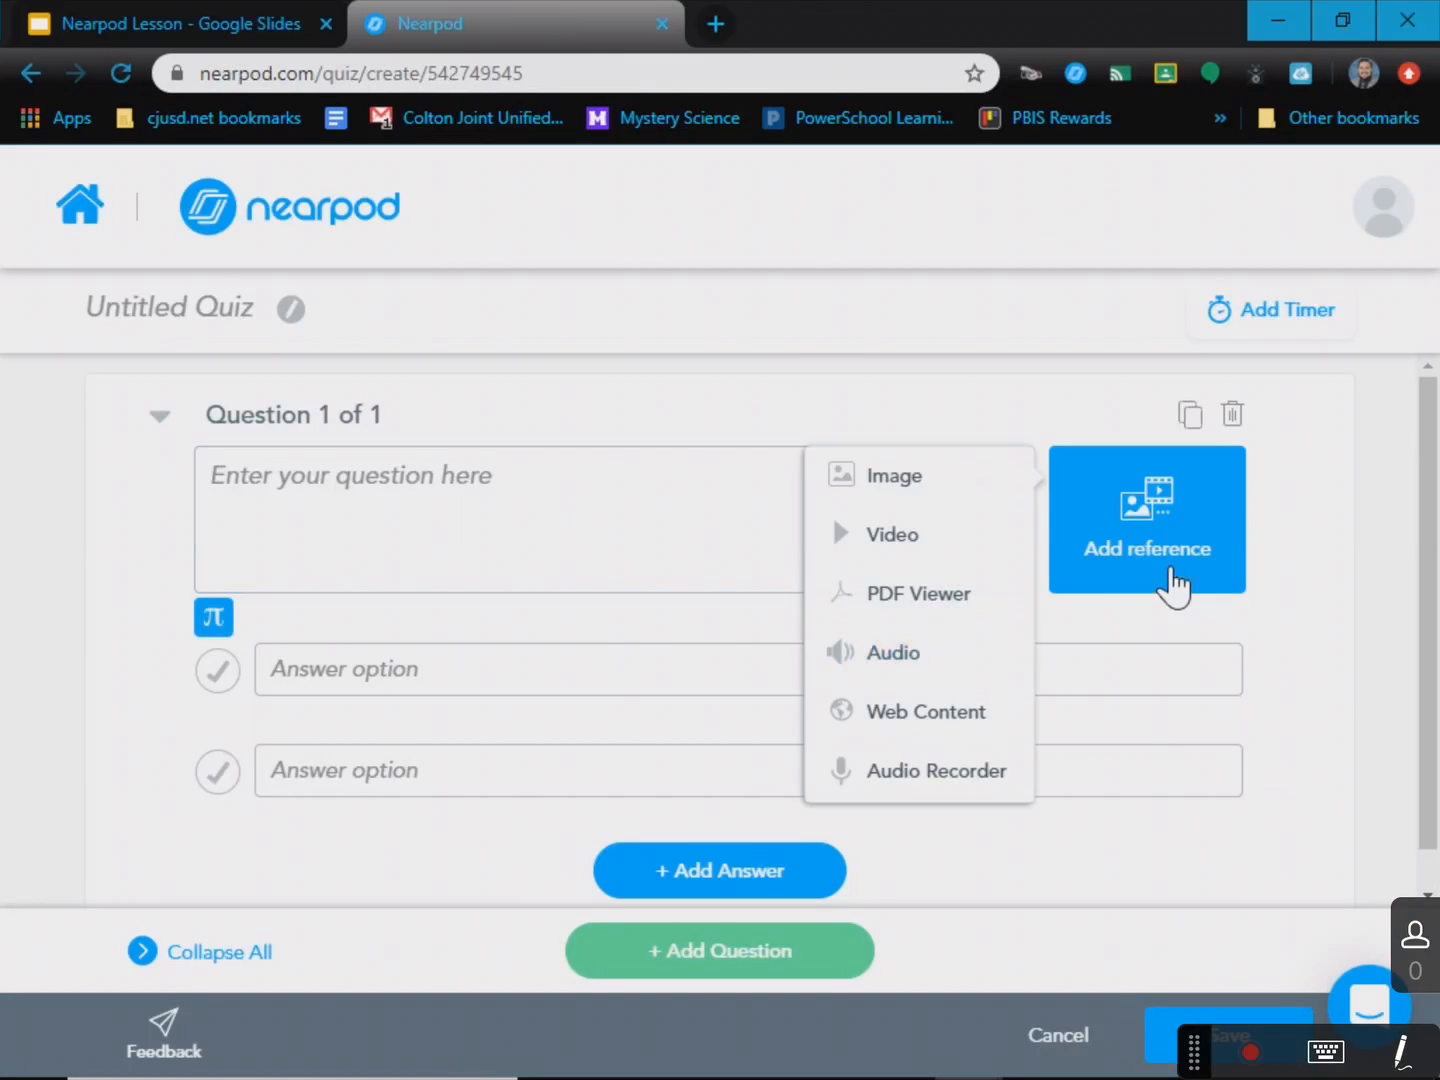
pyautogui.click(608, 548)
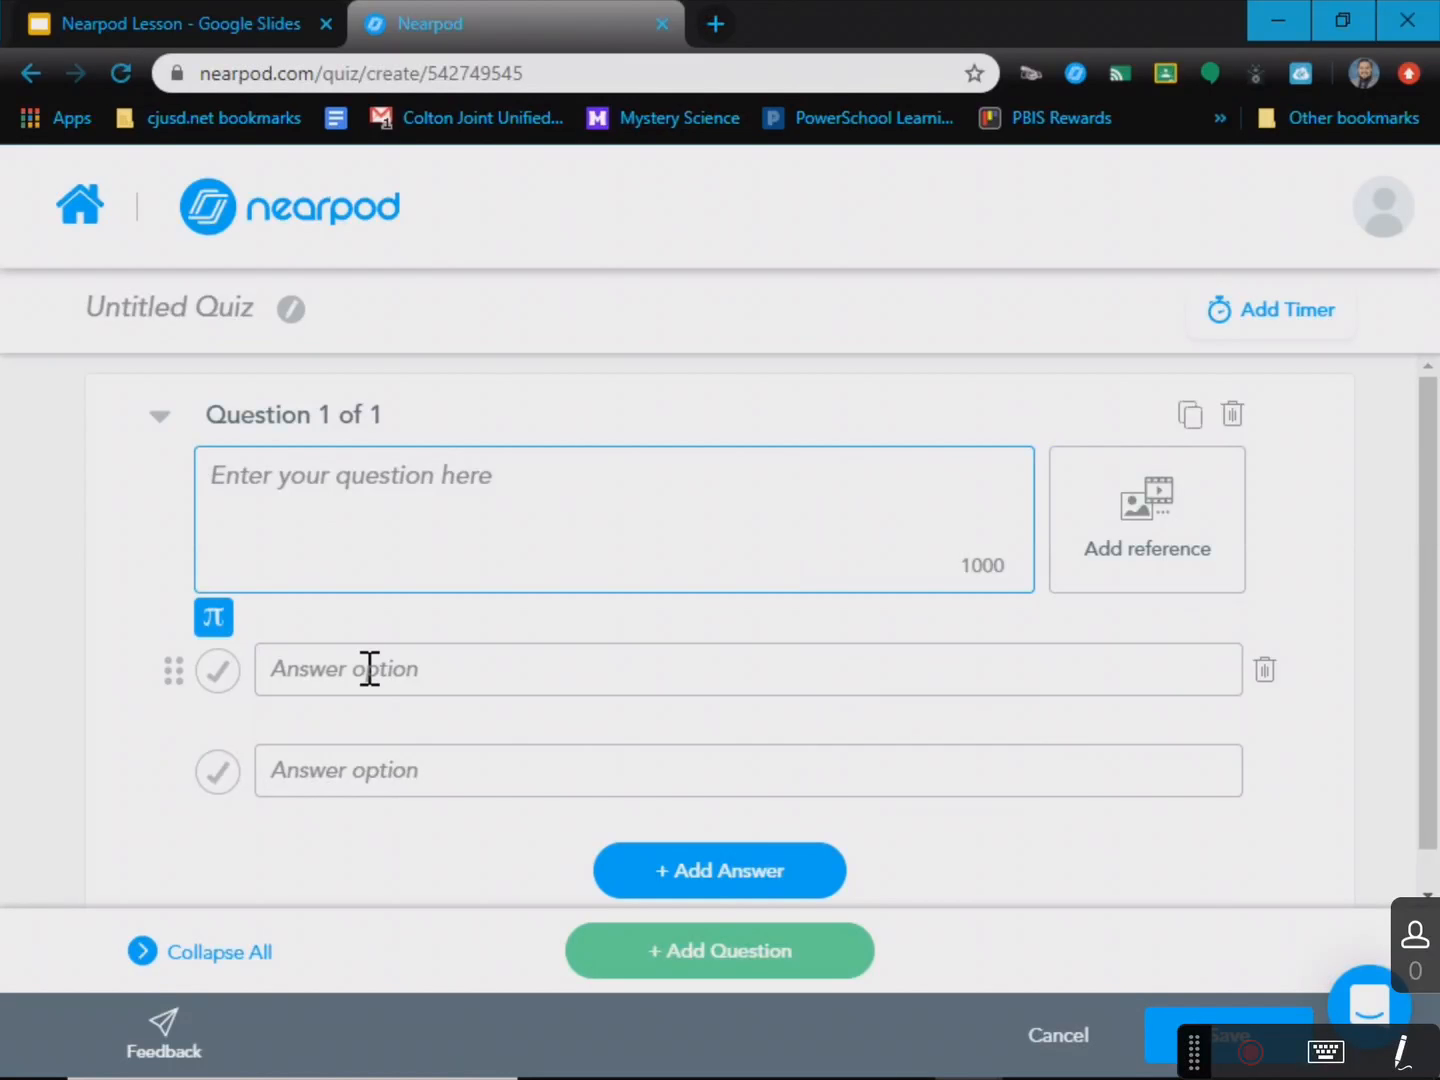
# - Add two more answer options to the quiz question and mark the second option as the correct answer
pyautogui.scroll(-1, 759, 845)
pyautogui.click(759, 845)
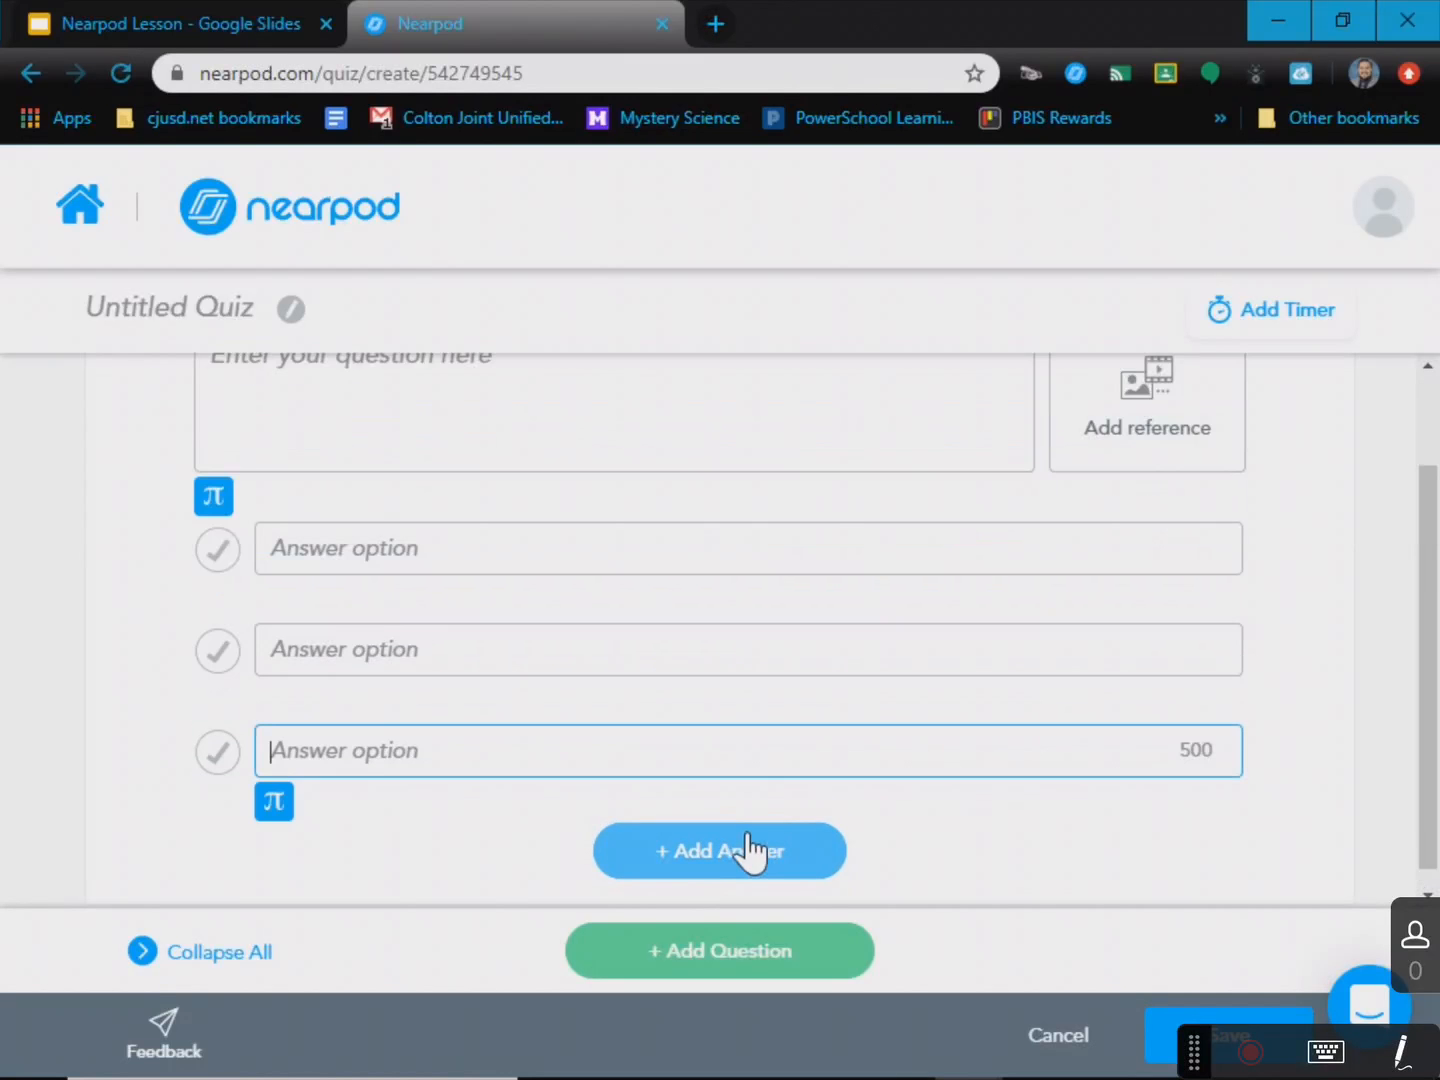
pyautogui.click(217, 550)
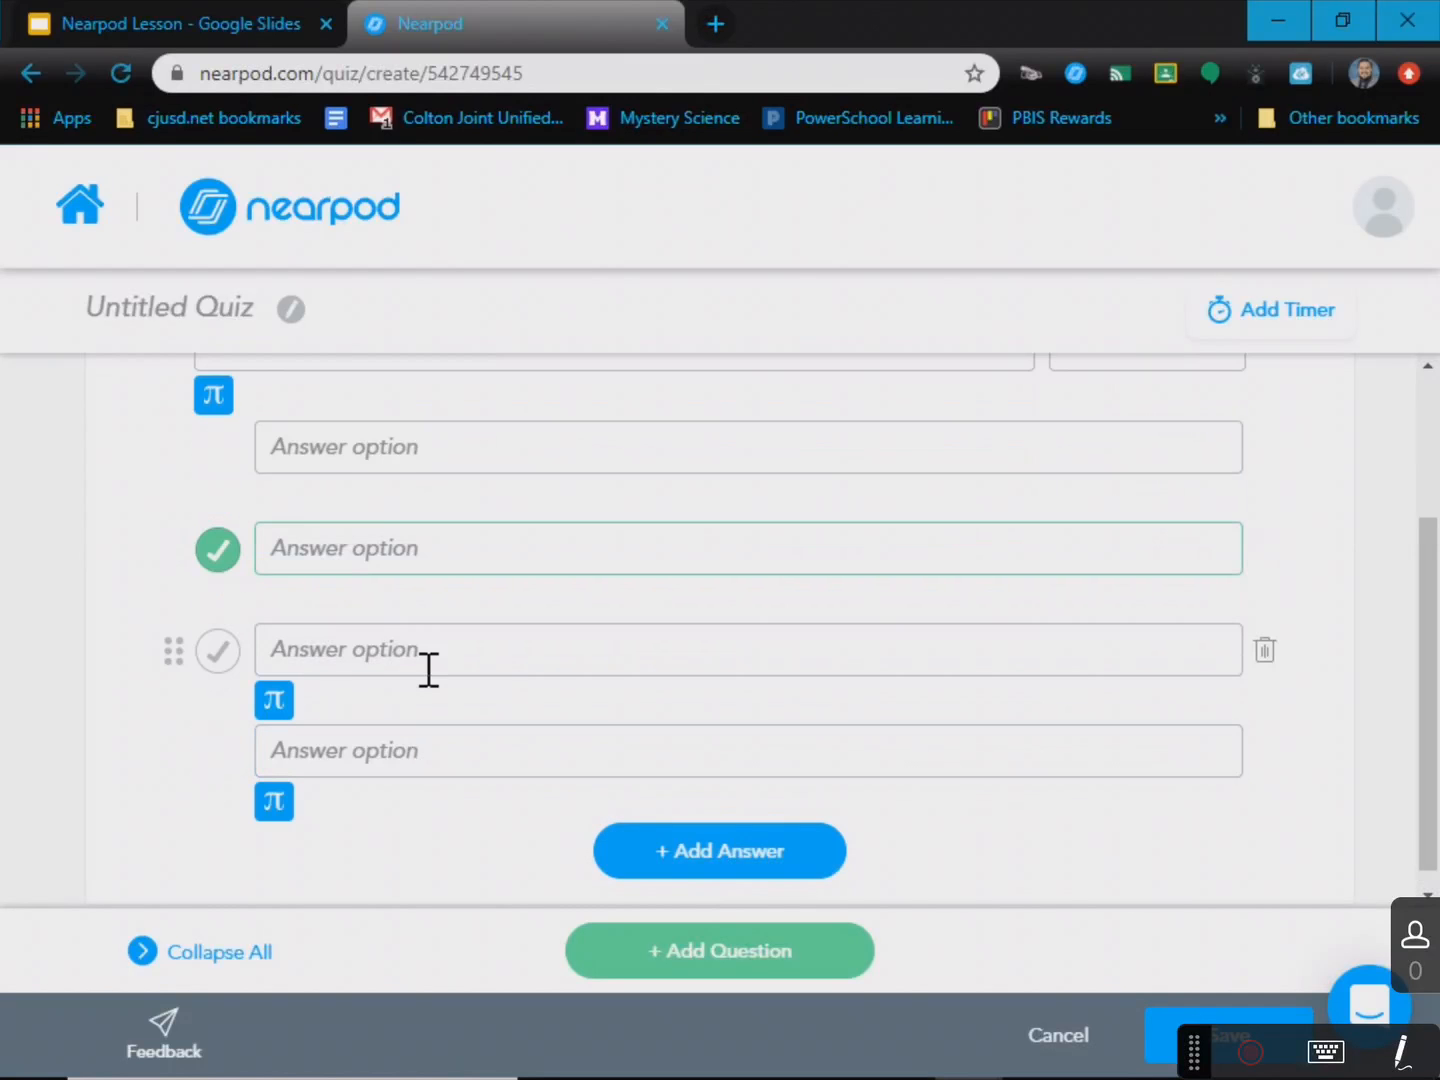
# - Enter "Who is the first president?" as the quiz question
pyautogui.scroll(2, 431, 556)
pyautogui.click(431, 535)
pyautogui.write('Wh')
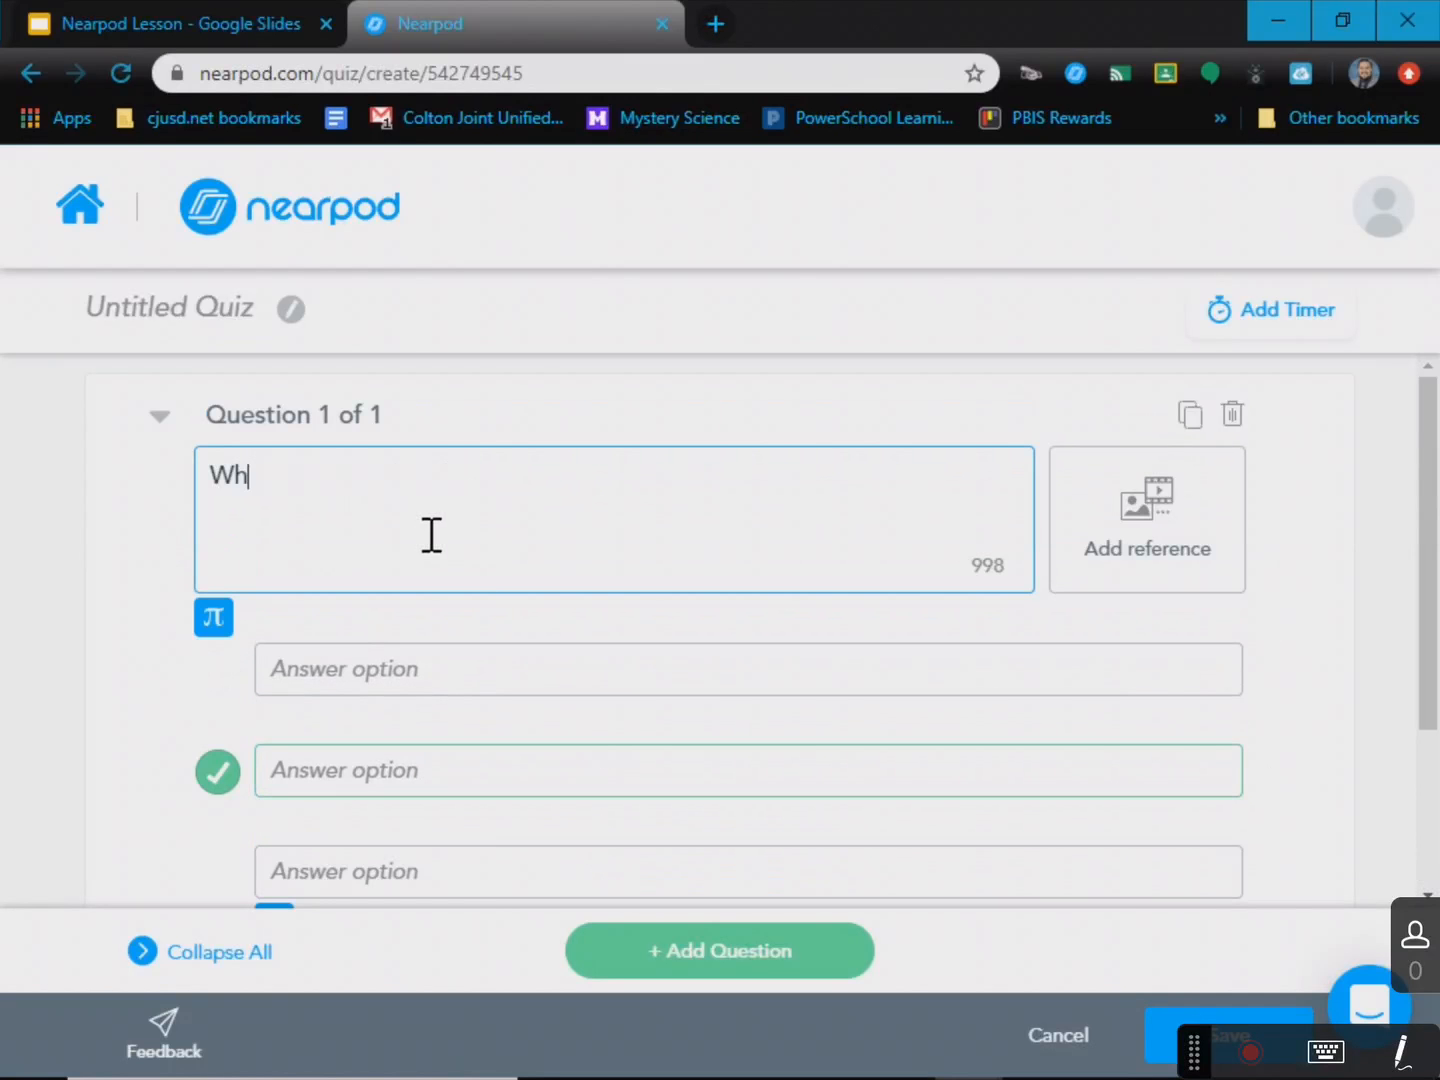
pyautogui.write('o is the first pres')
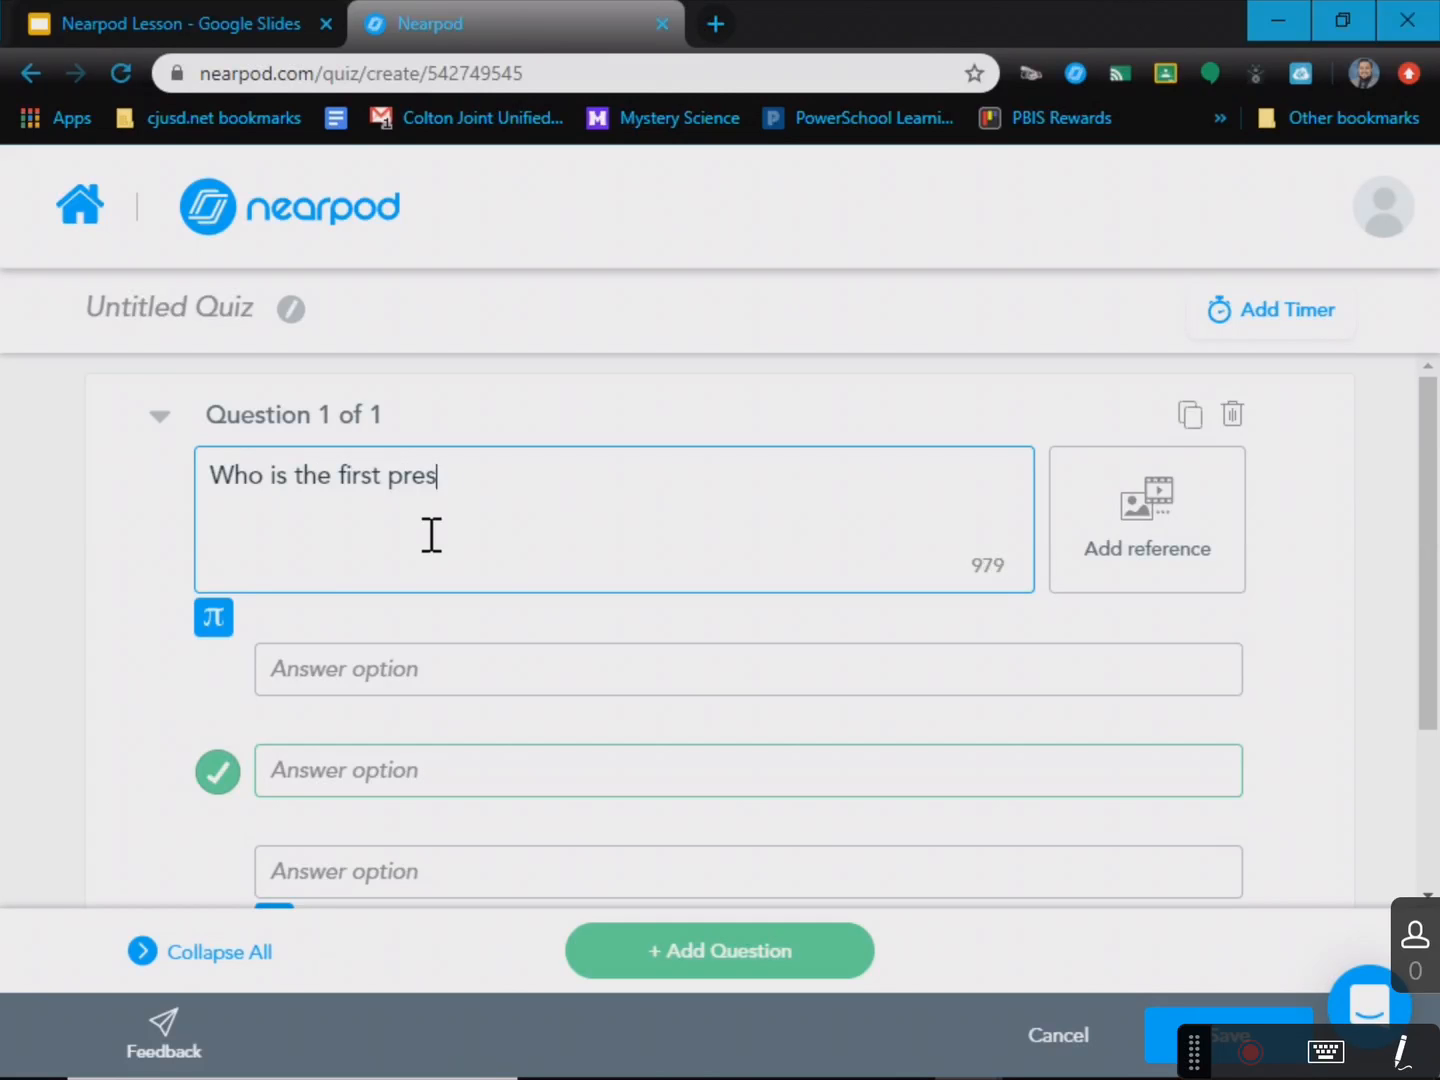
pyautogui.write('ident?')
# - Enter "Benjamin Franklin" as the first answer option and "George Washington" as the second
pyautogui.click(400, 668)
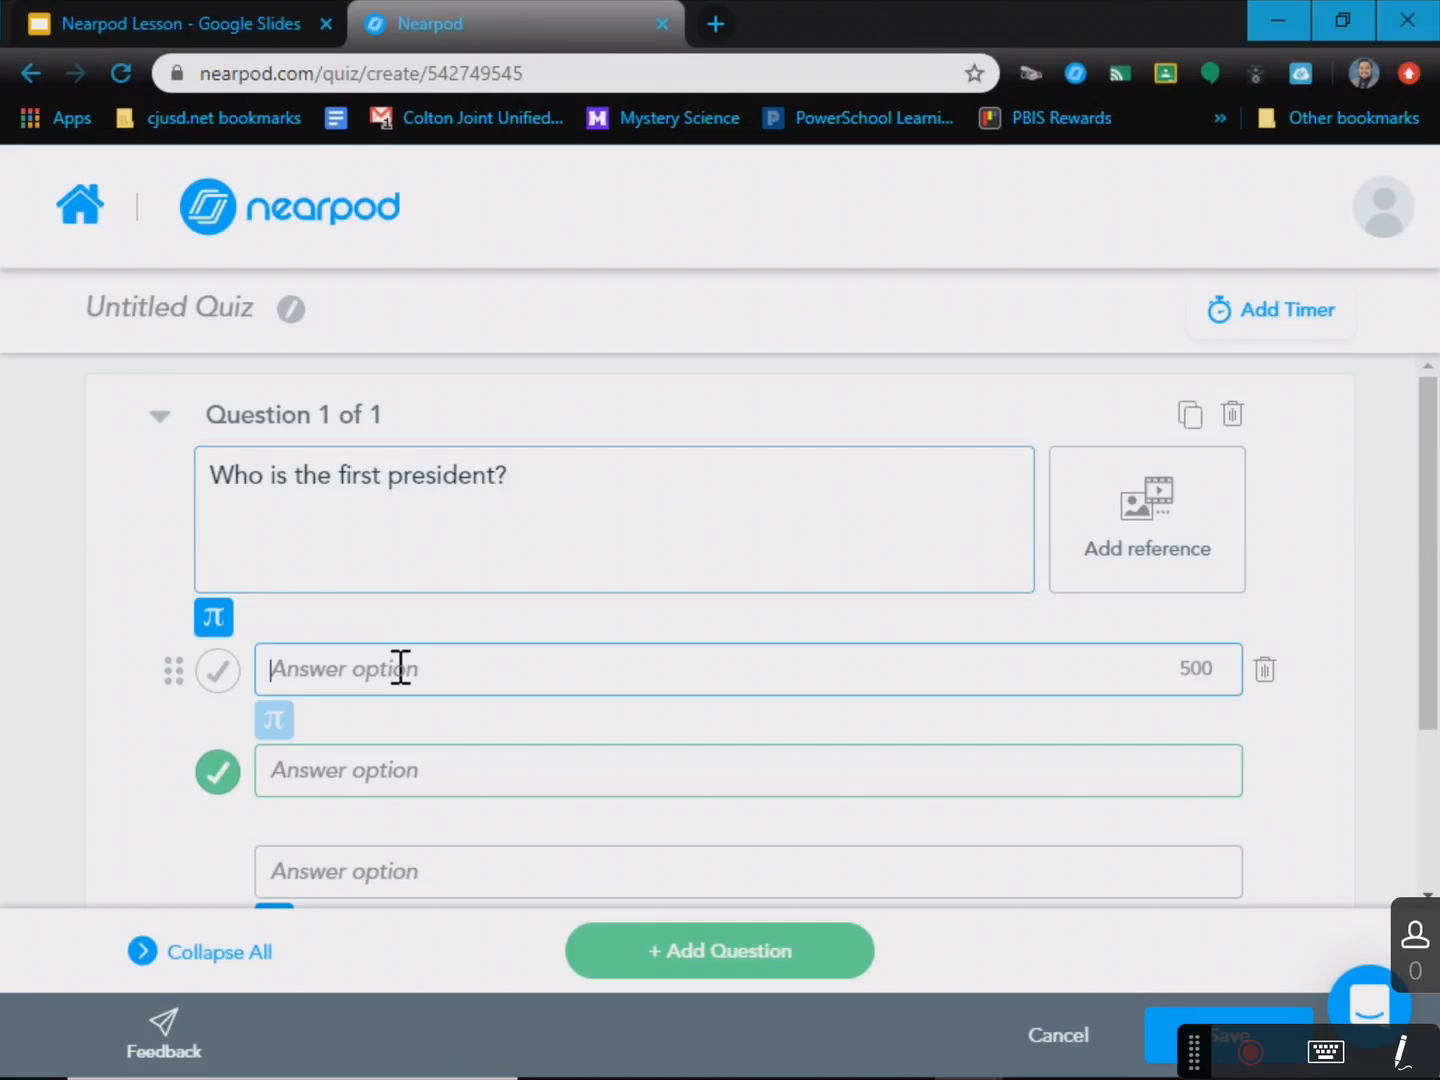
pyautogui.write('Ben')
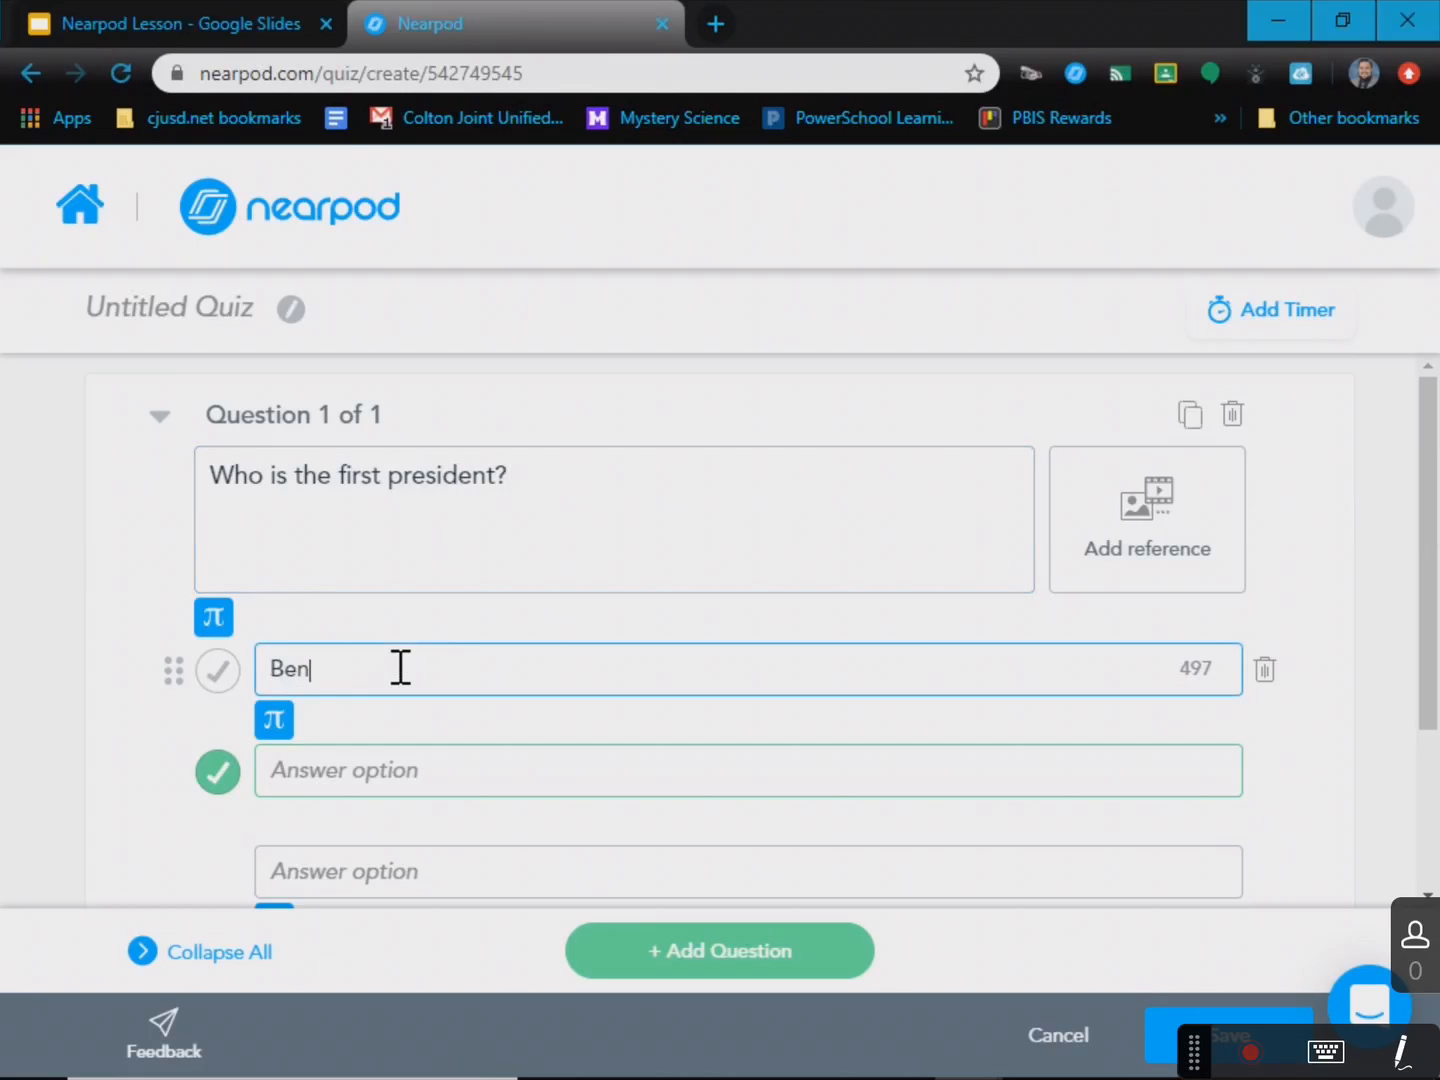
pyautogui.write('jamin fran')
pyautogui.press('BackSpace')
pyautogui.press('BackSpace')
pyautogui.press('BackSpace')
pyautogui.press('BackSpace')
pyautogui.write('Franklin')
pyautogui.press('Tab')
pyautogui.write('Ge')
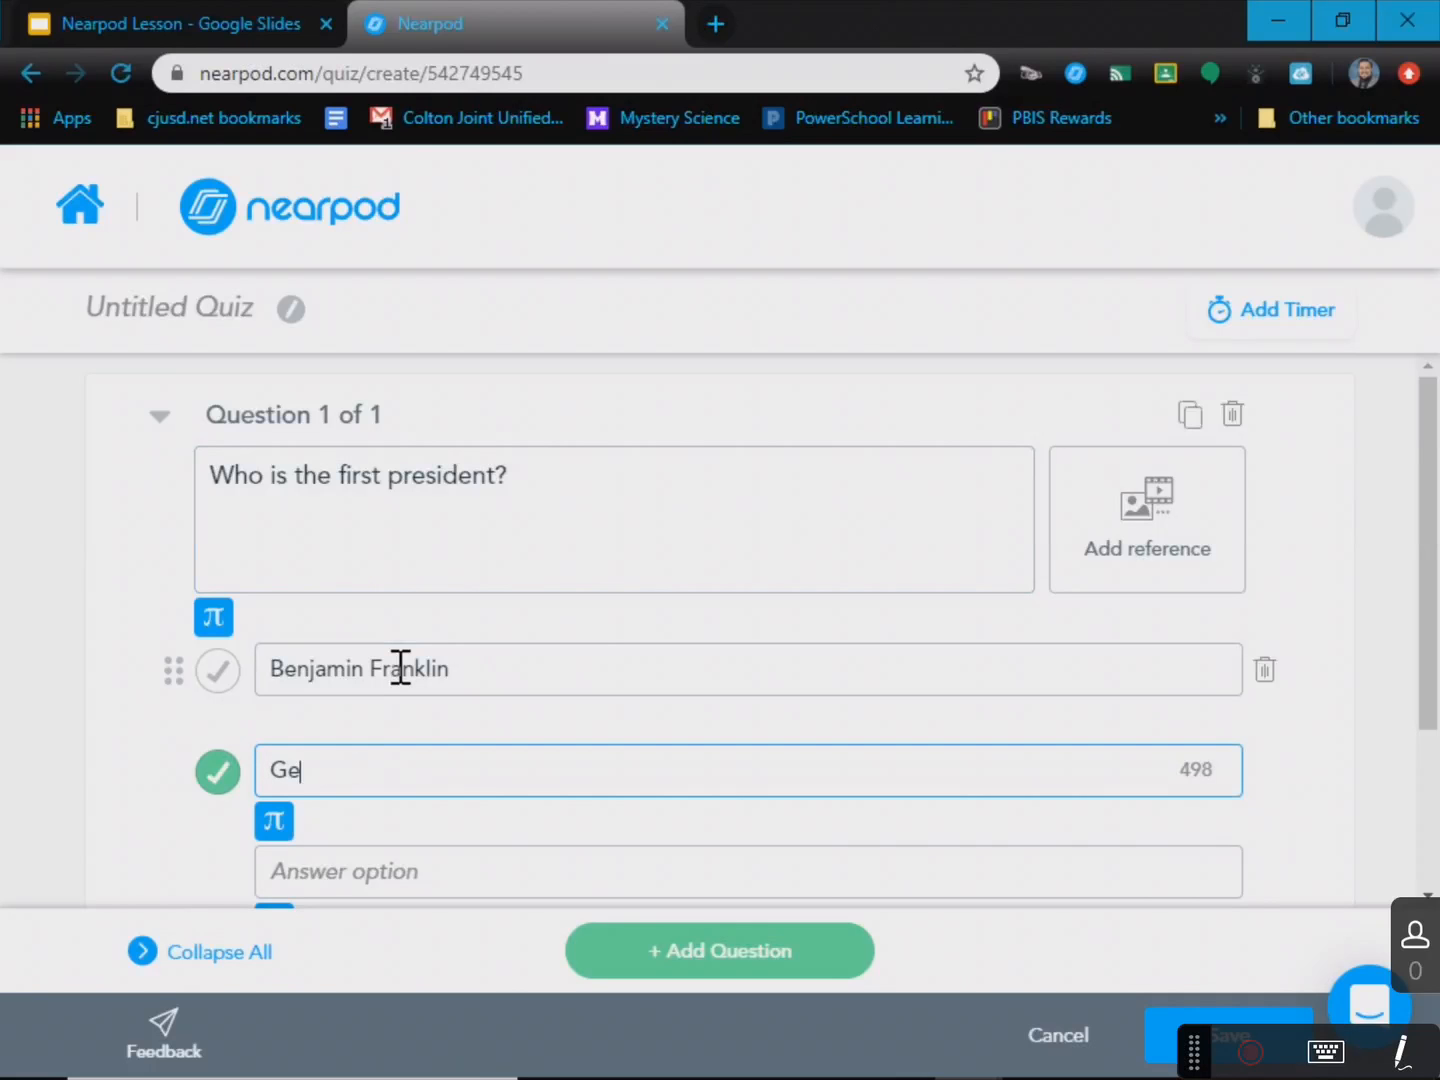
pyautogui.write('orge Washington')
pyautogui.press('Tab')
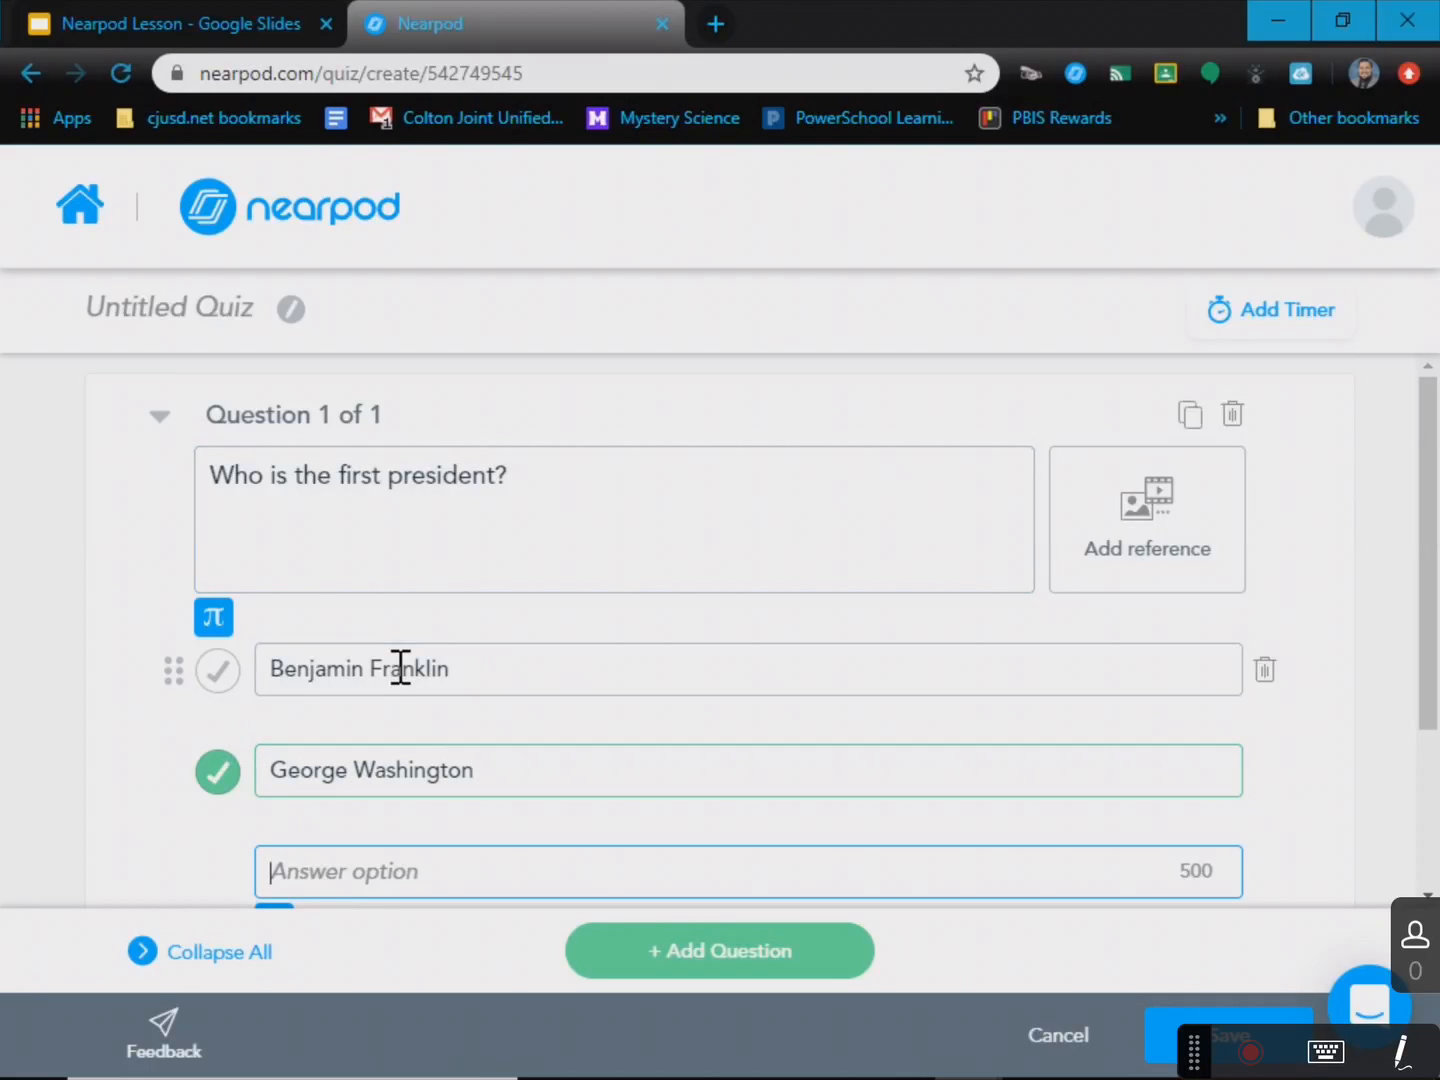
# - Delete the two blank answer options below "George Washington" and save the quiz
pyautogui.scroll(-3, 400, 668)
pyautogui.click(1259, 638)
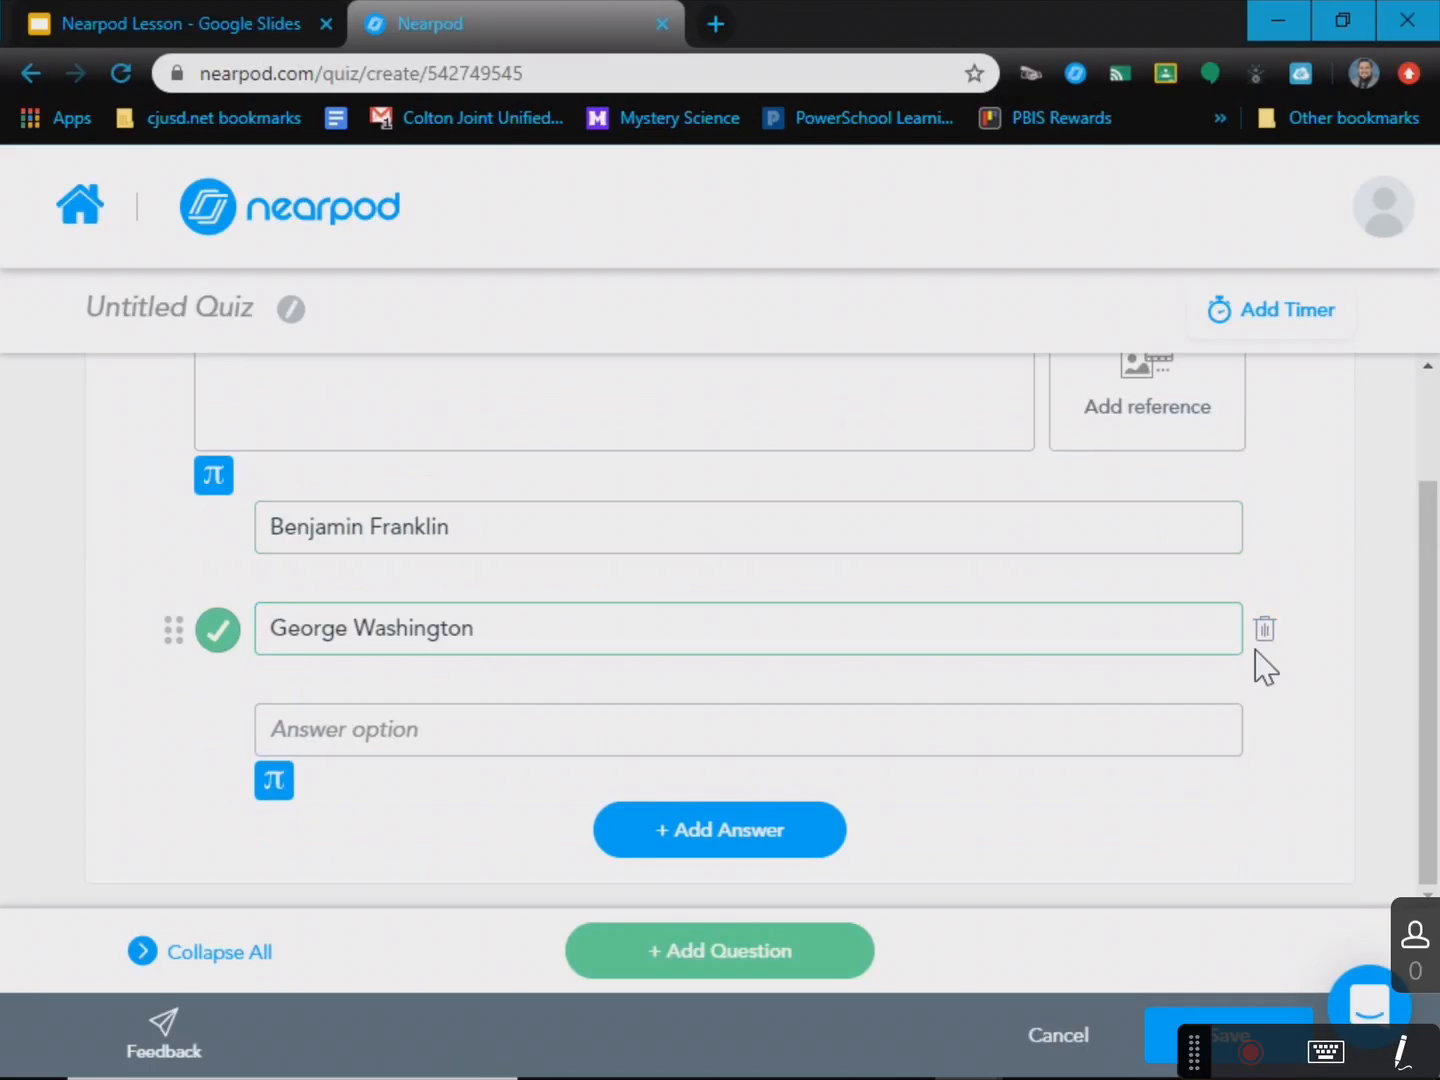
pyautogui.click(1262, 738)
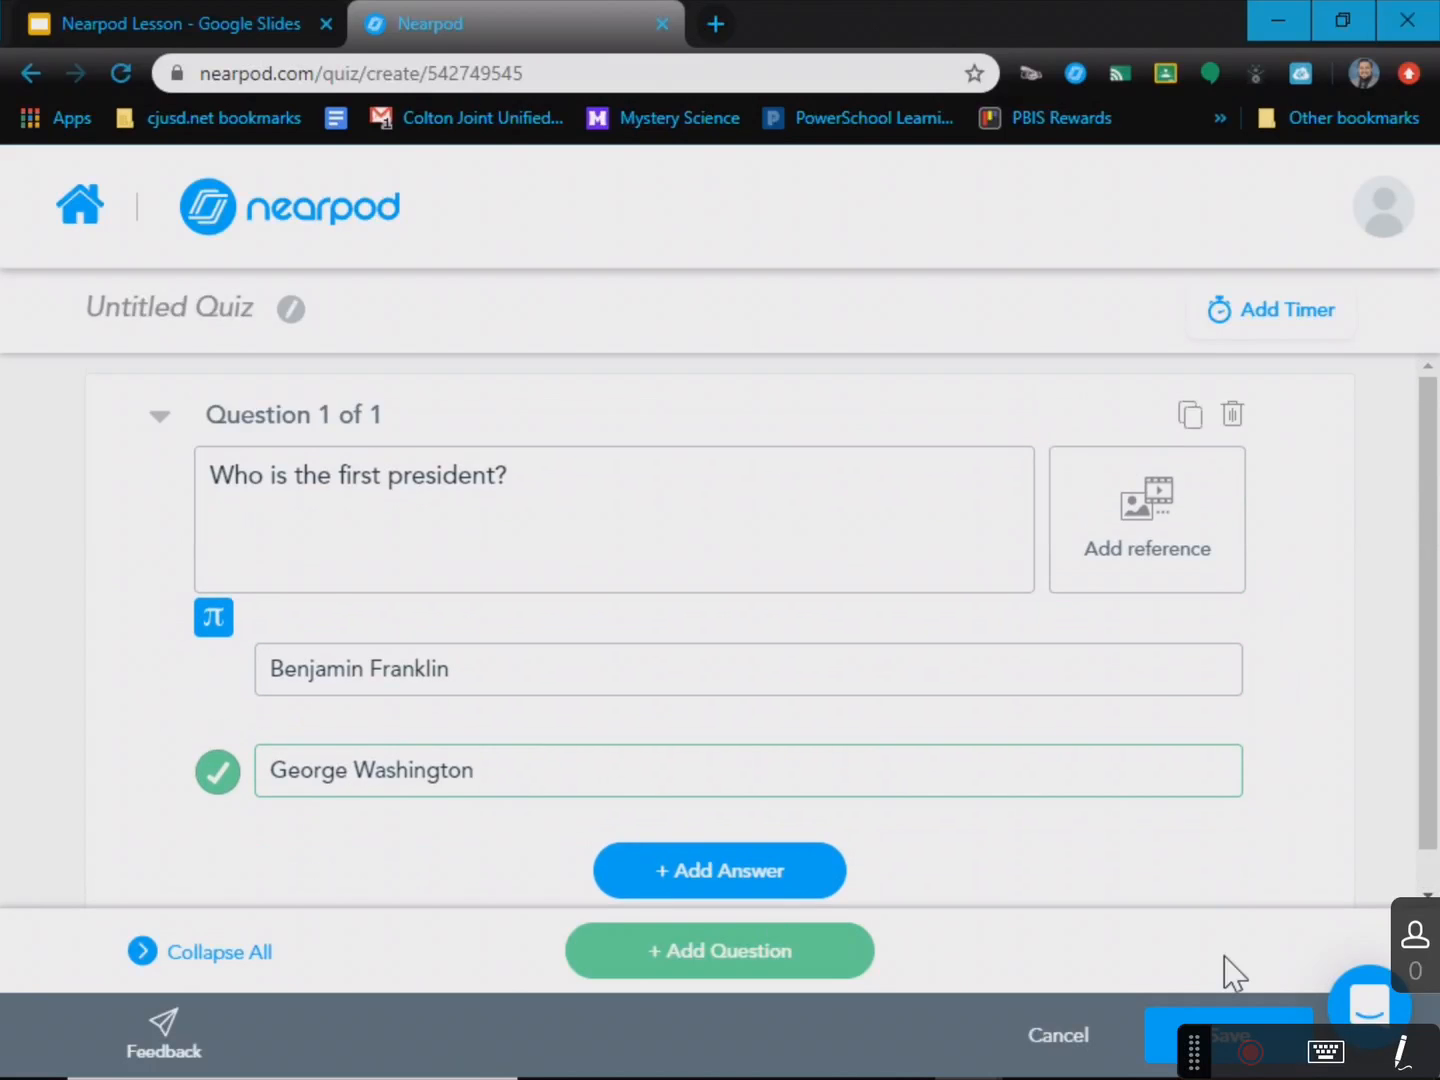
pyautogui.click(1212, 1016)
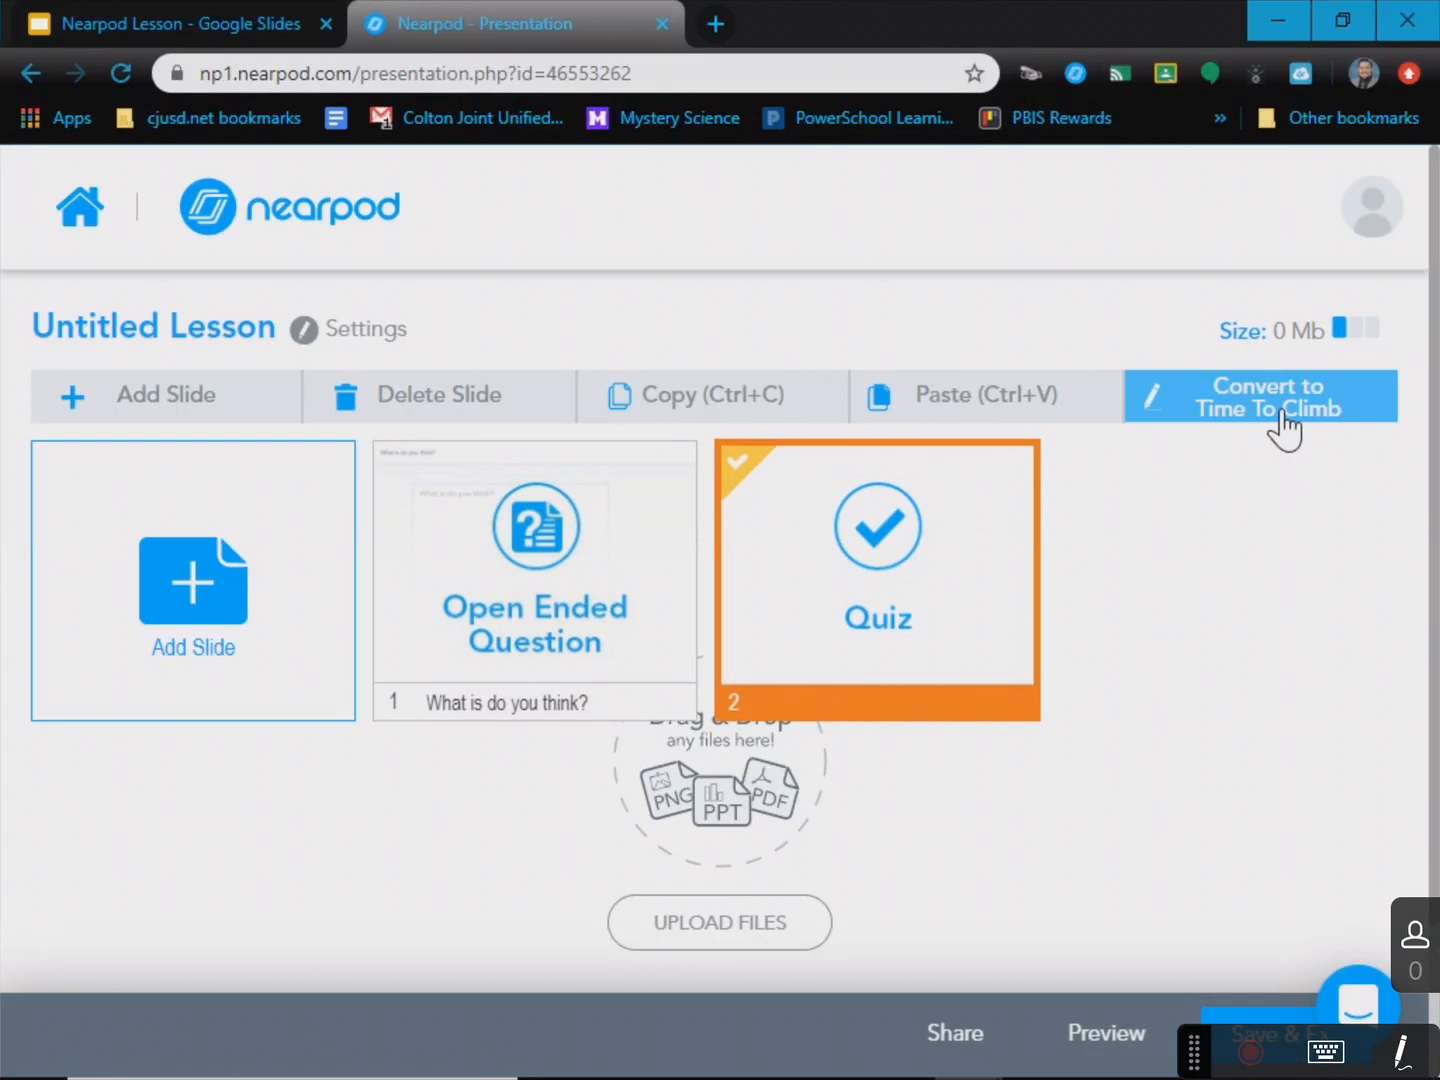
# - Create a Time To Climb from the Quiz slide, keeping a copy of the original, and move the Quiz to the first slide position
pyautogui.click(1285, 420)
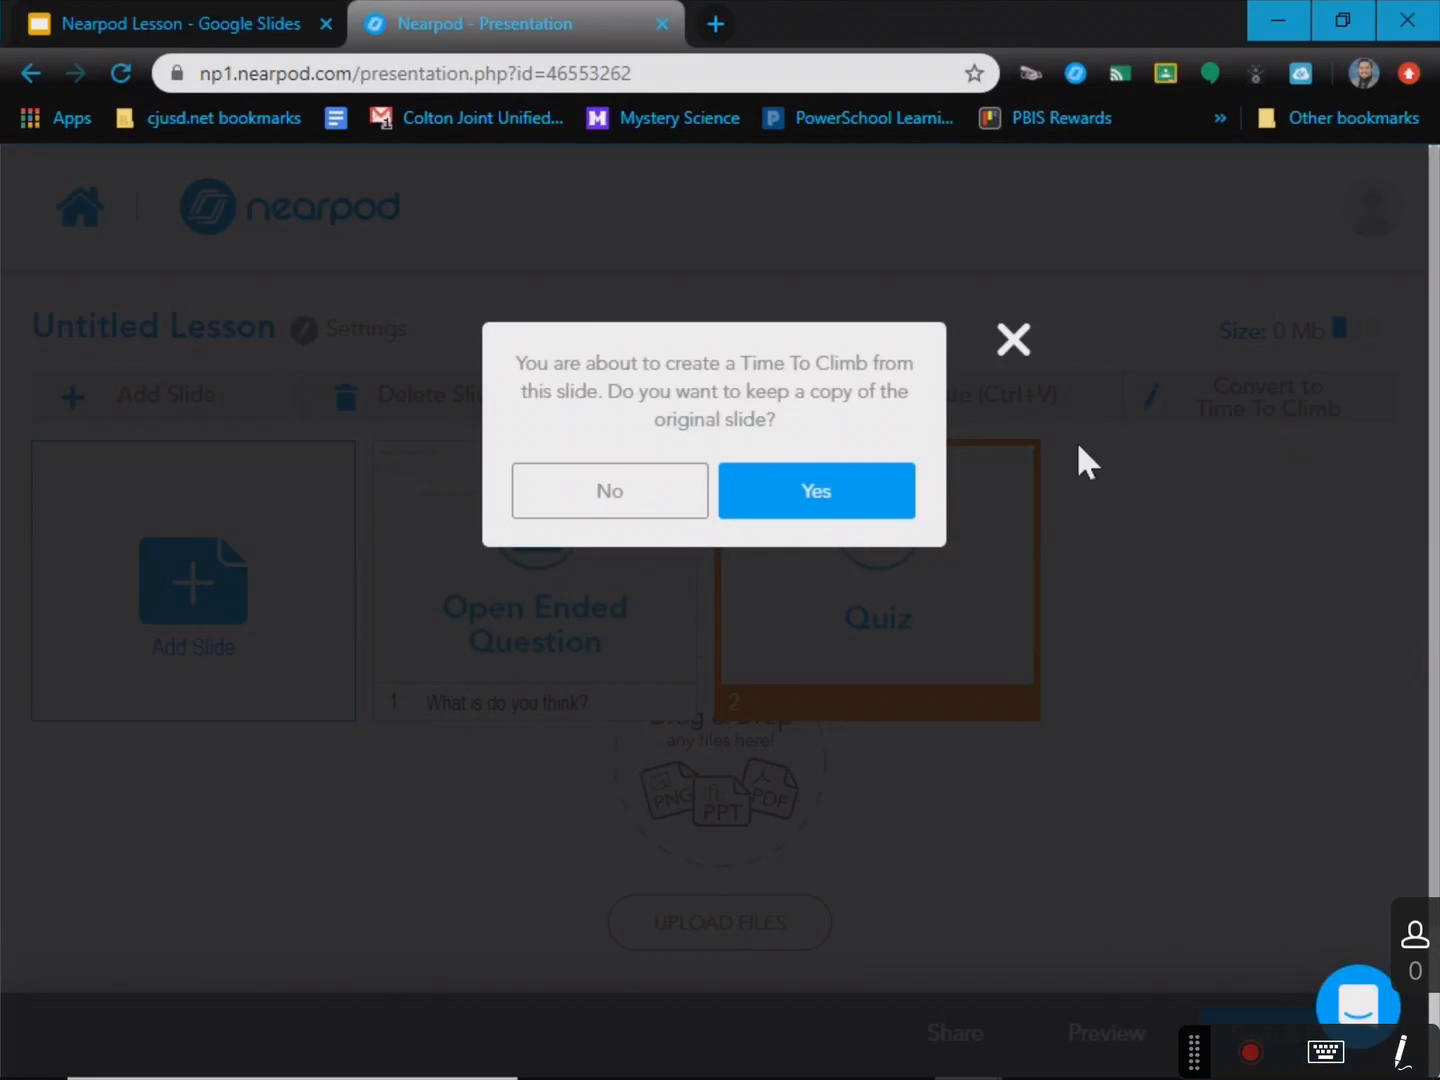
pyautogui.click(832, 504)
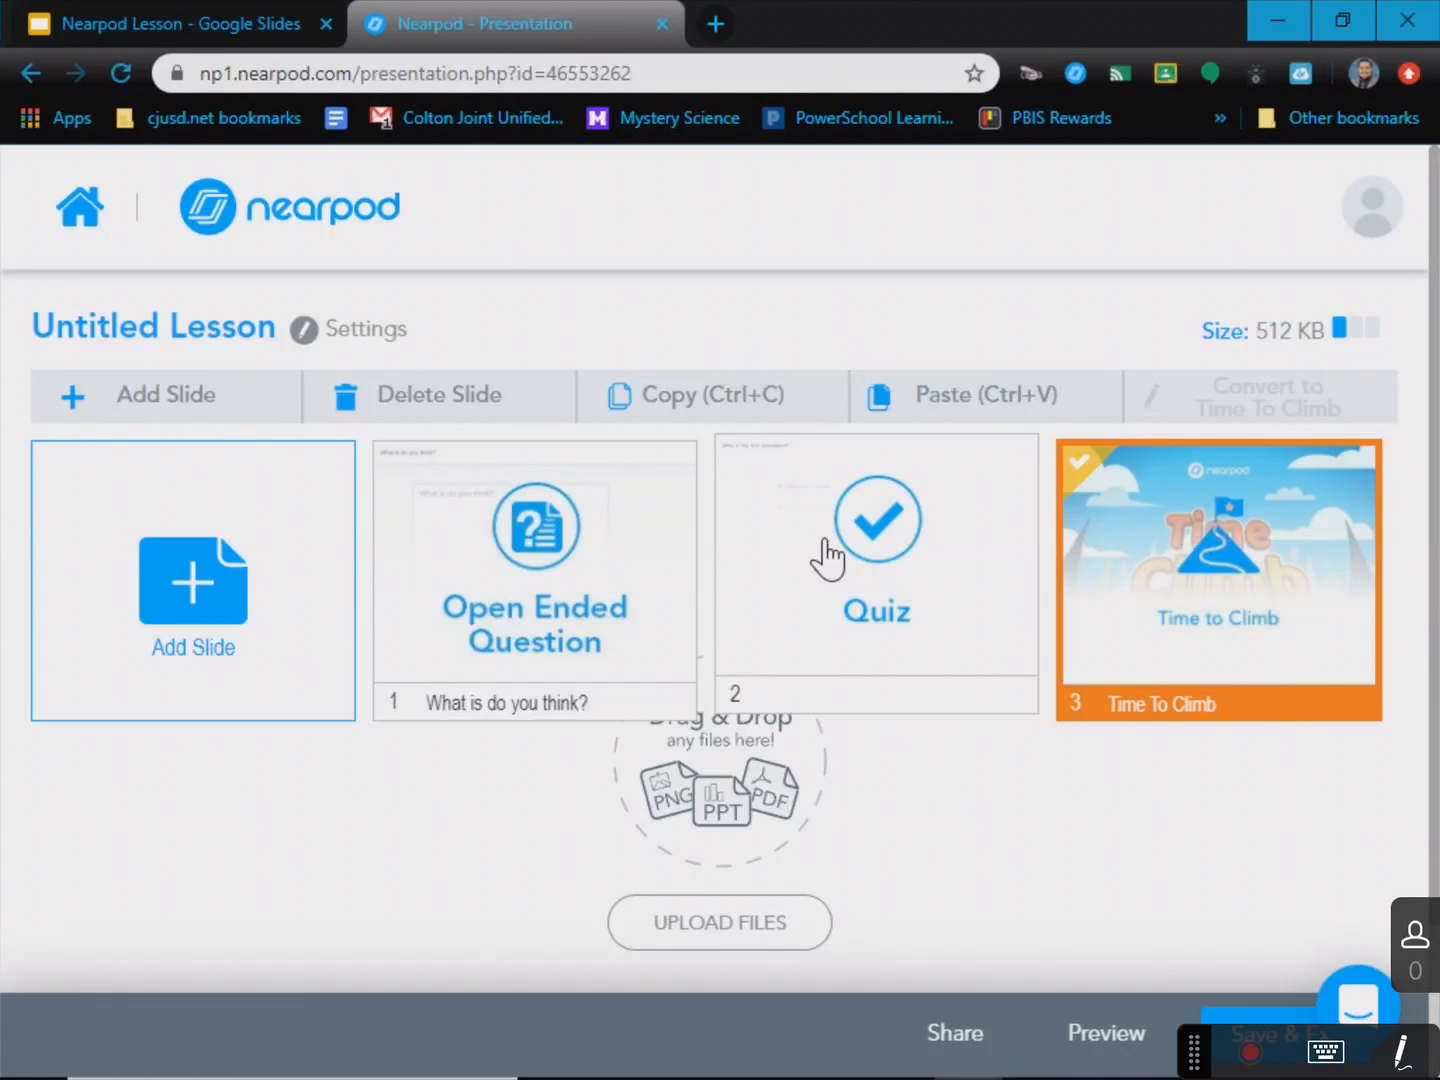
pyautogui.moveTo(829, 553); pyautogui.dragTo(463, 579)
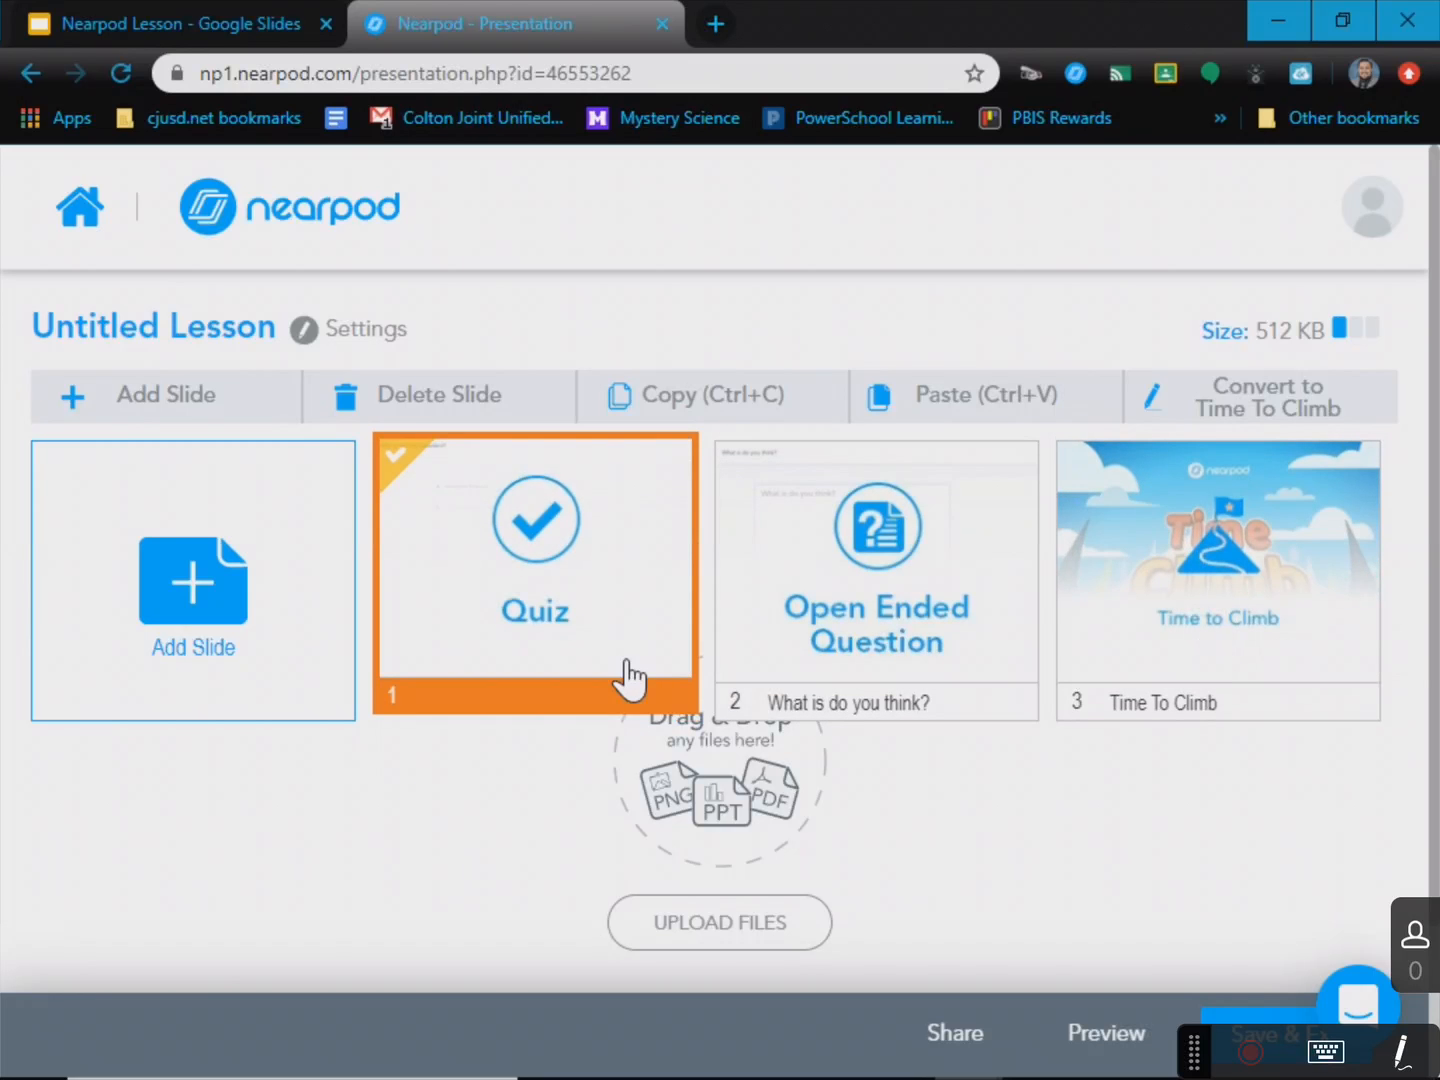
pyautogui.click(1237, 565)
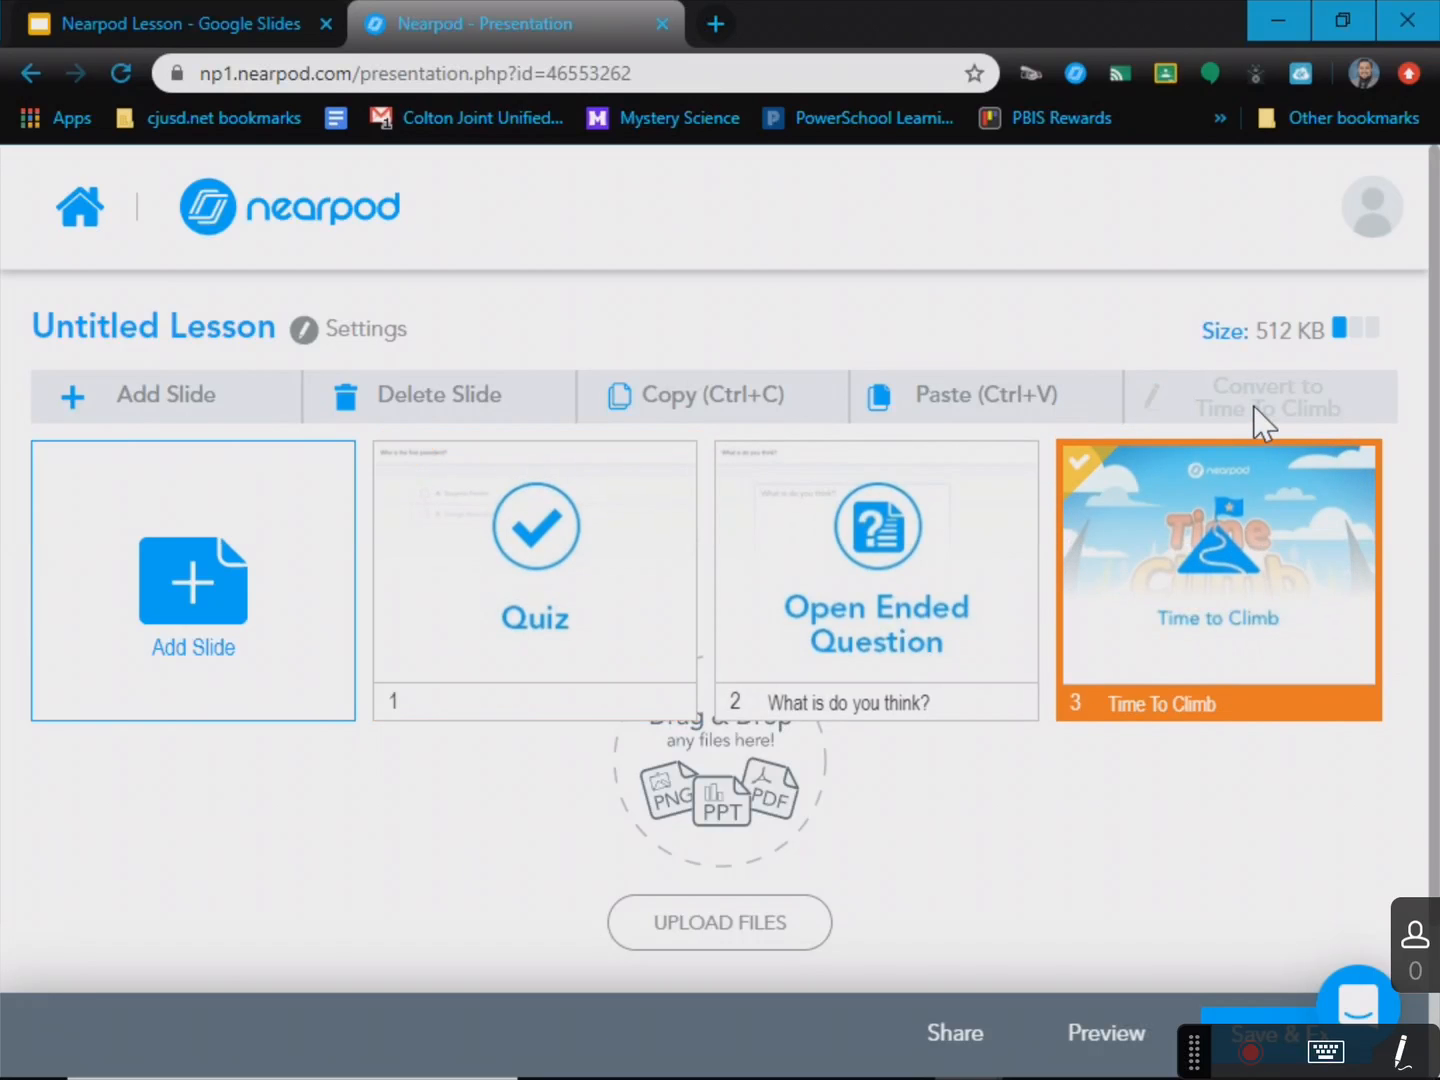
pyautogui.click(560, 600)
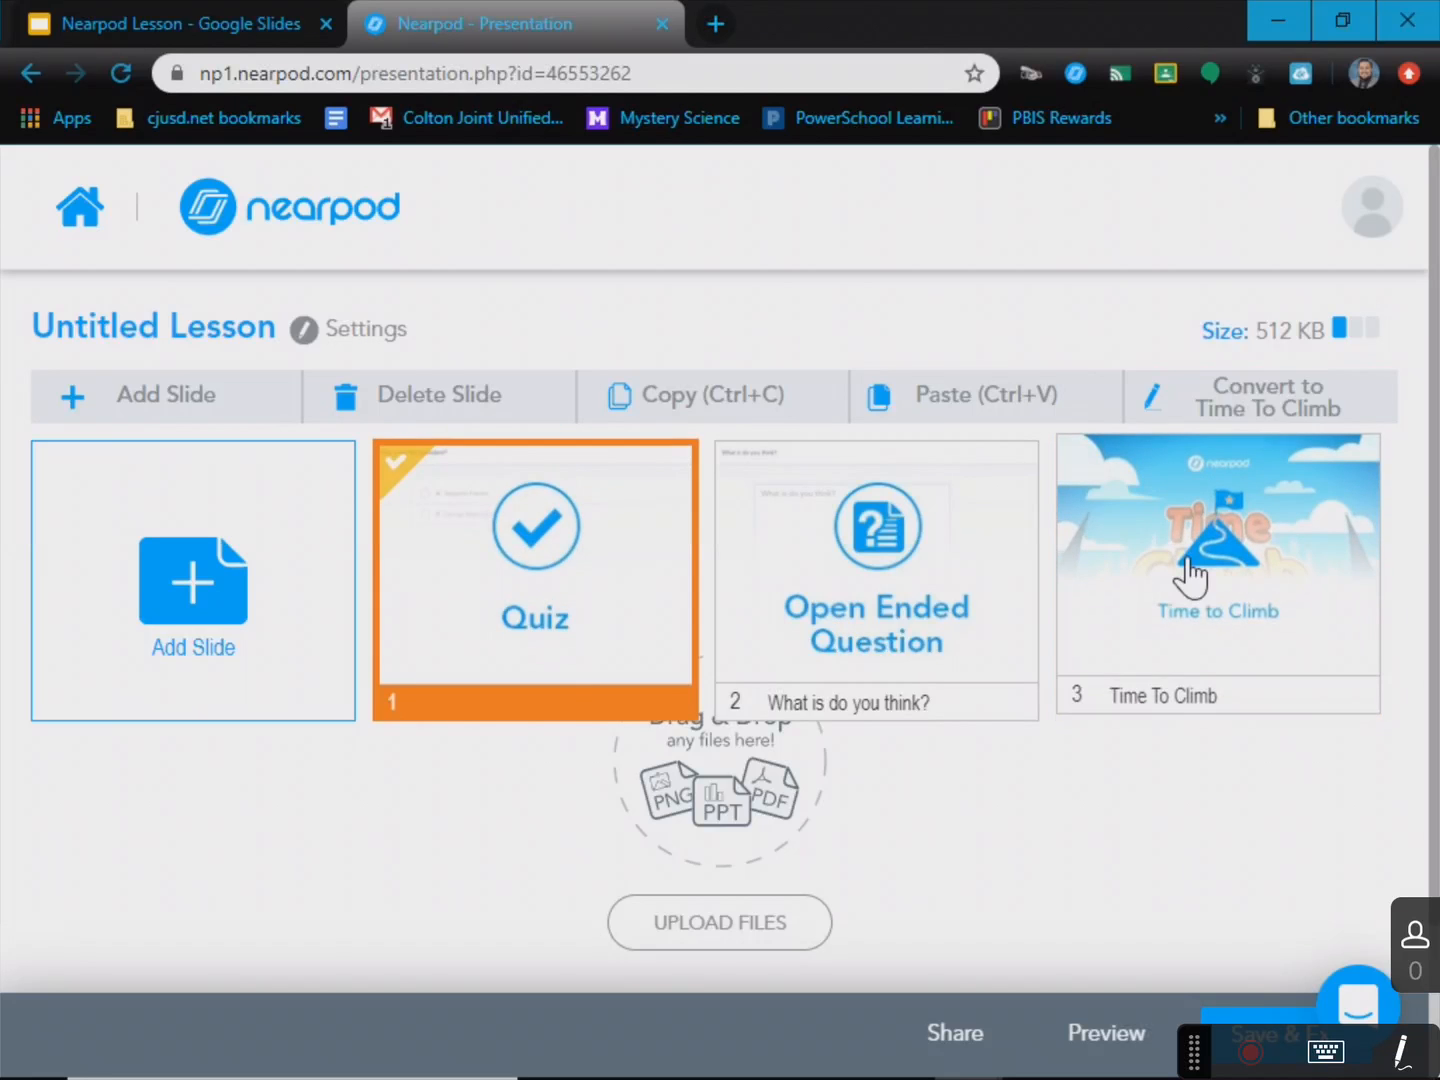
pyautogui.click(1190, 578)
# - Add a content slide with the title "Draw Below" to the lesson and save it
pyautogui.click(310, 597)
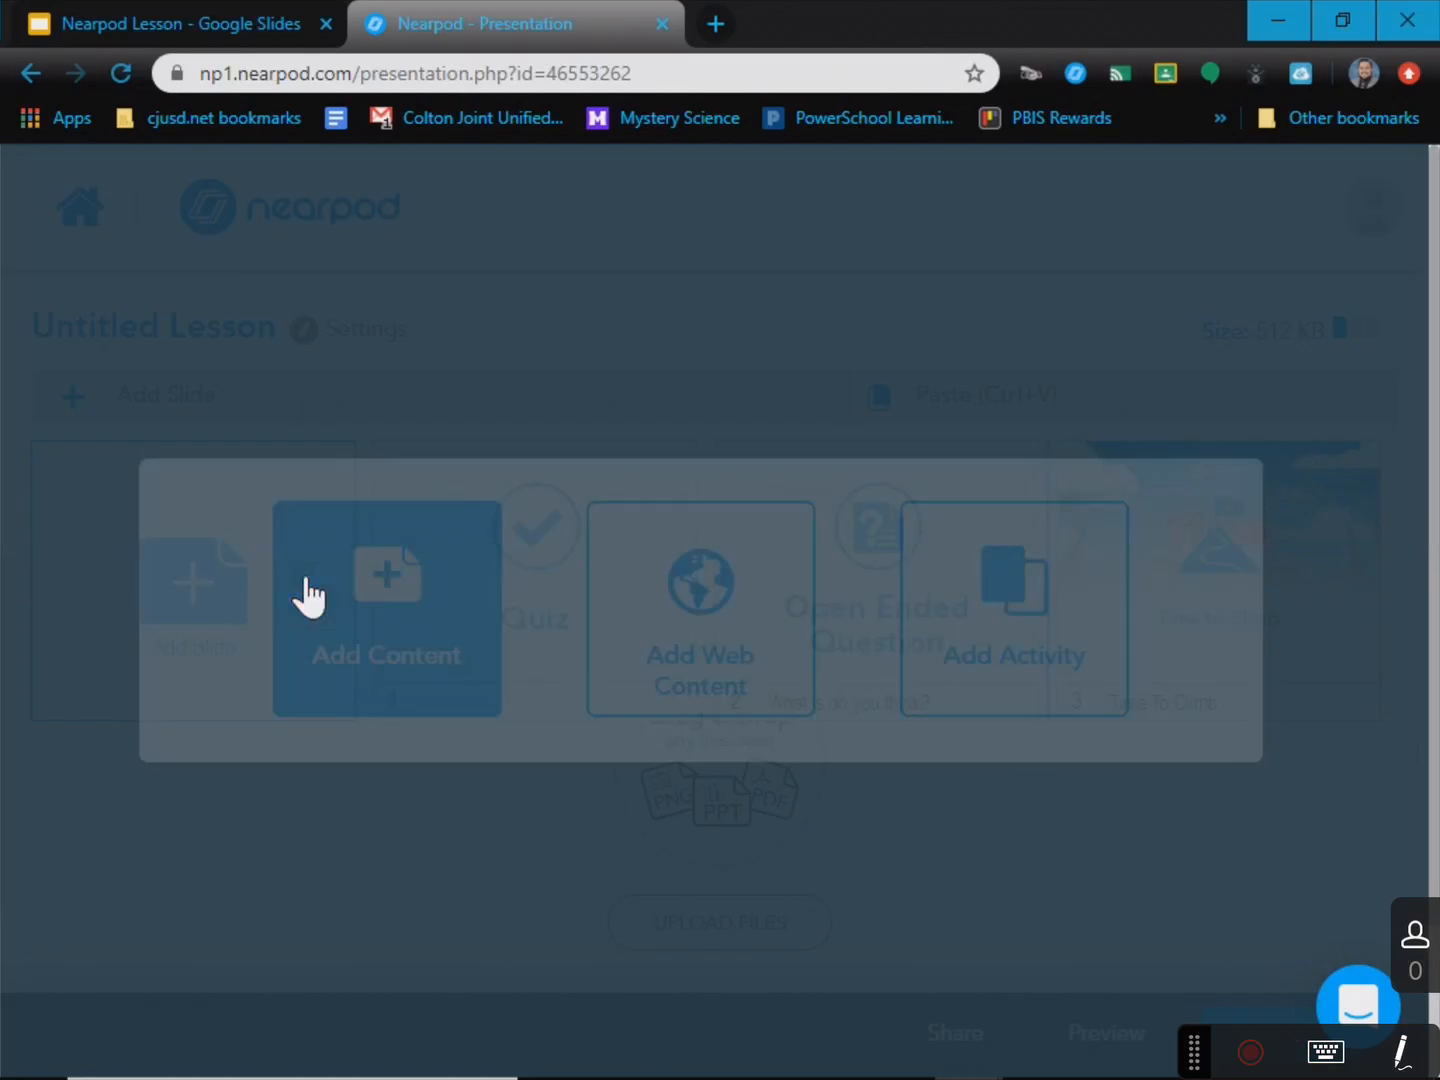
pyautogui.click(1038, 700)
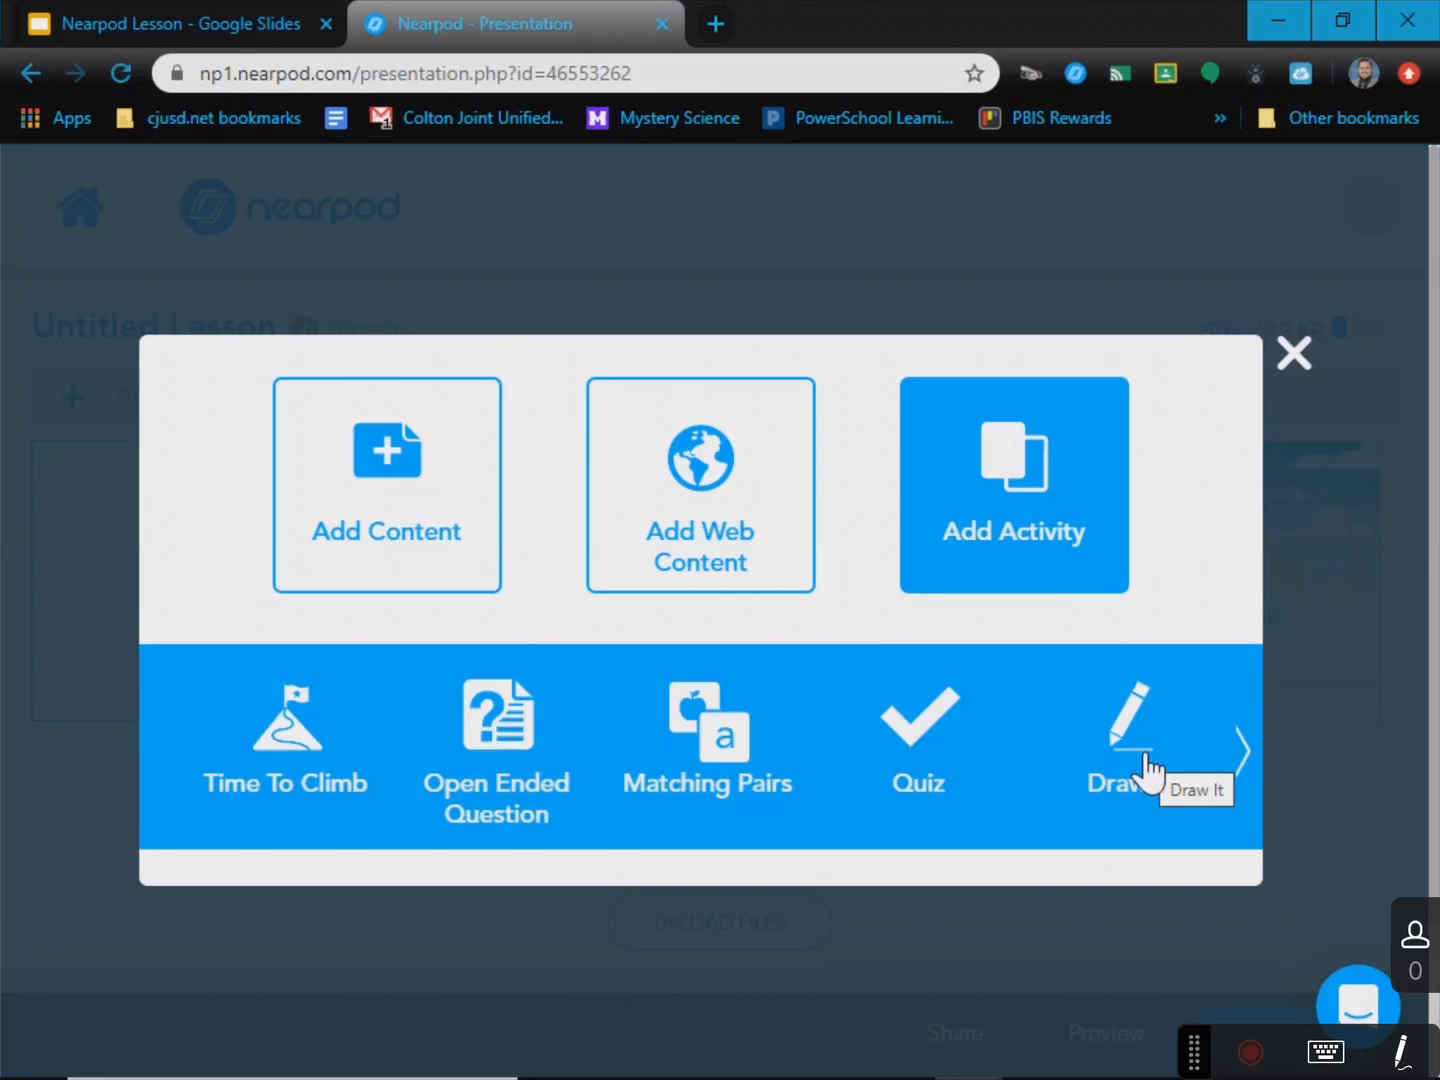
pyautogui.click(455, 522)
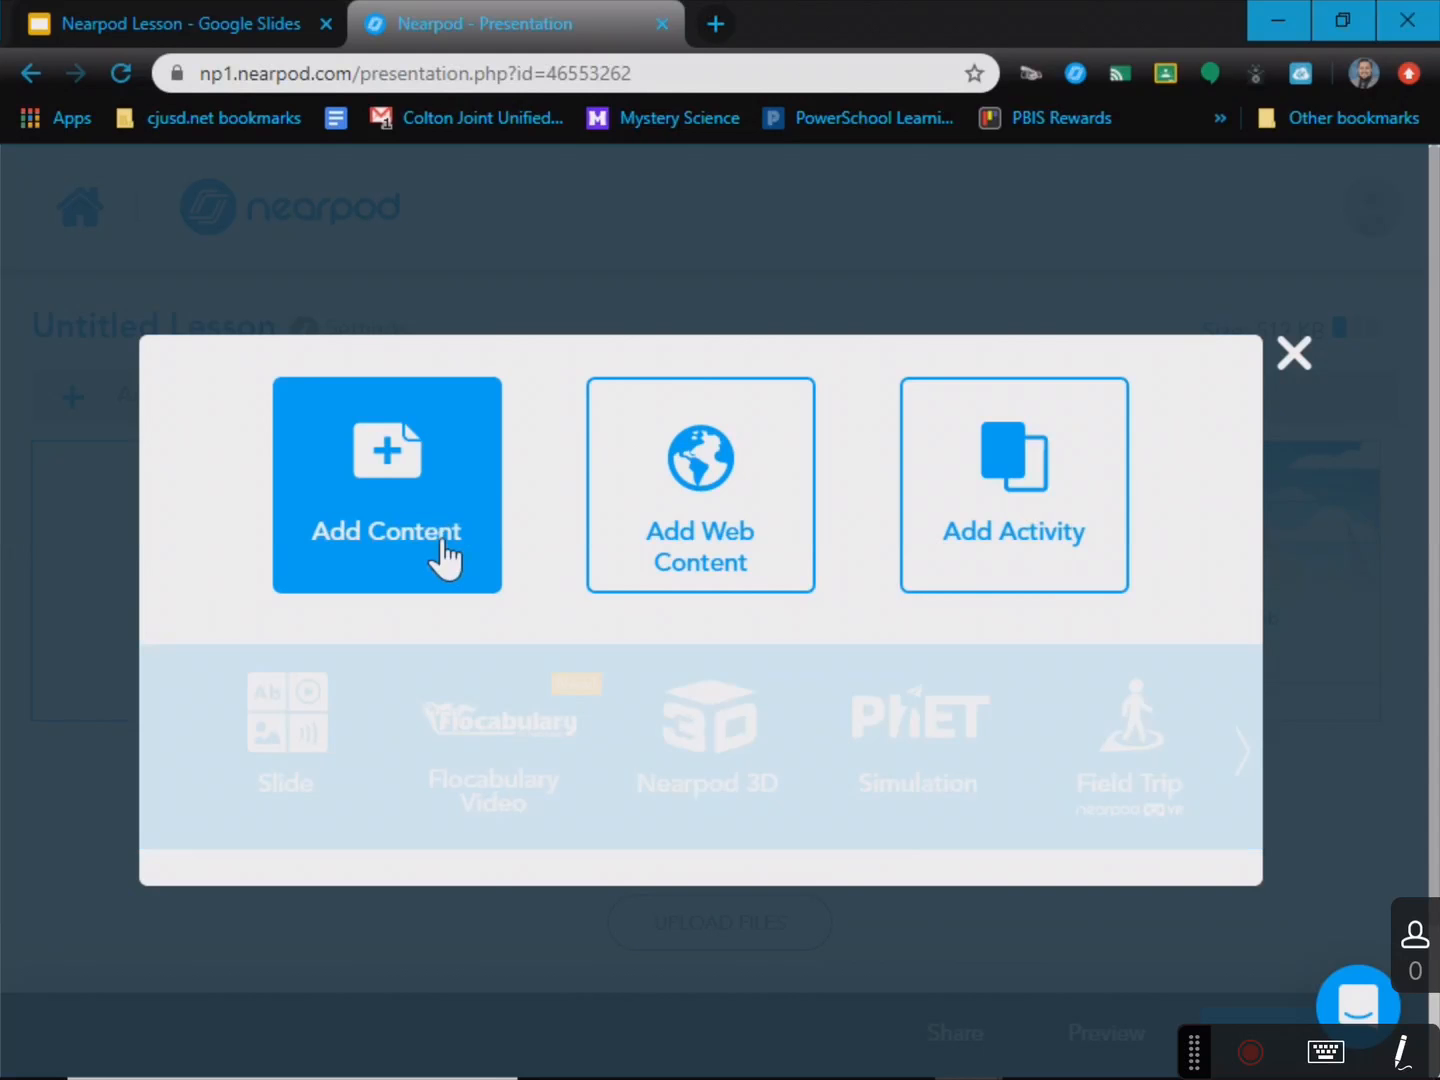
pyautogui.click(321, 735)
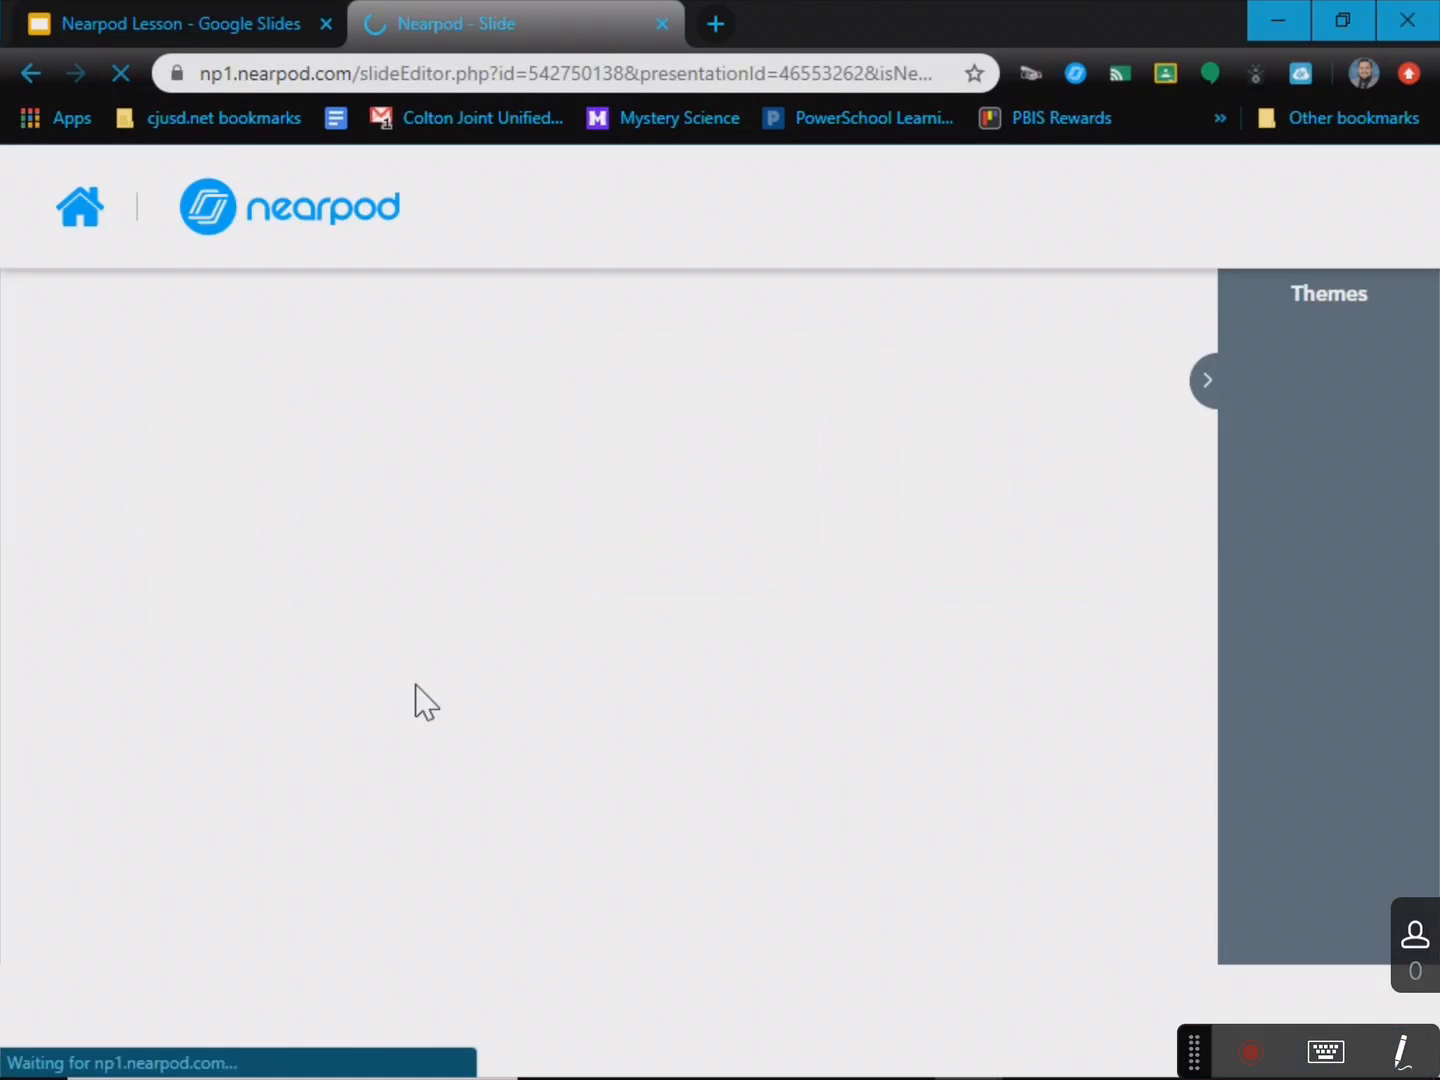
pyautogui.click(759, 378)
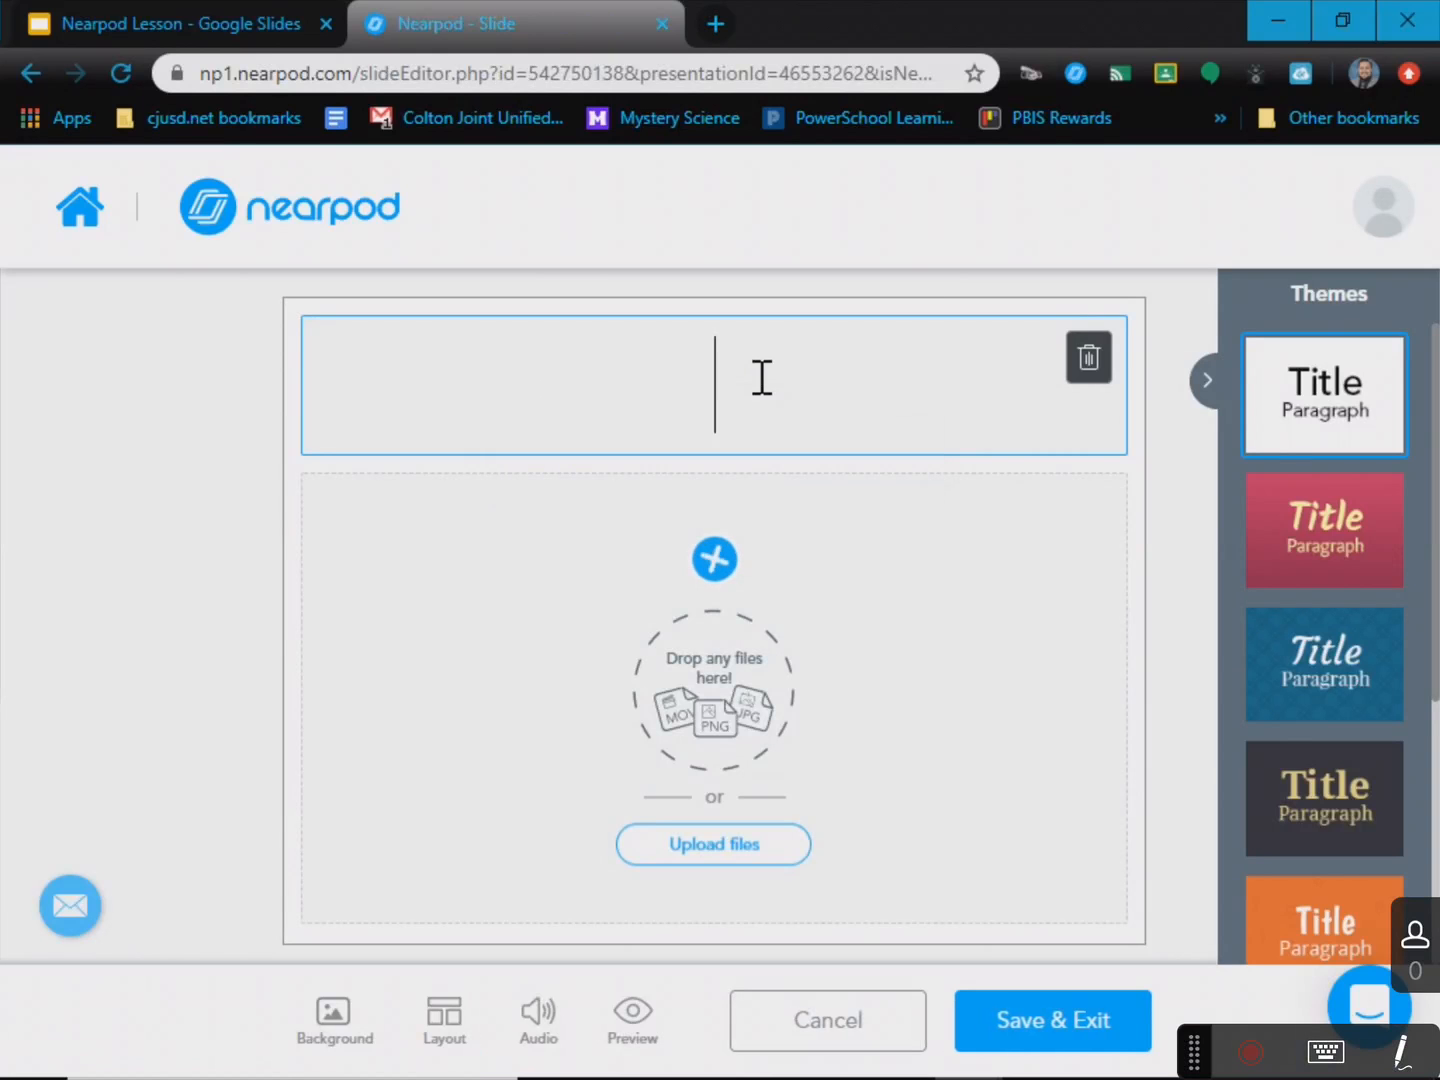
pyautogui.write('Draw Below')
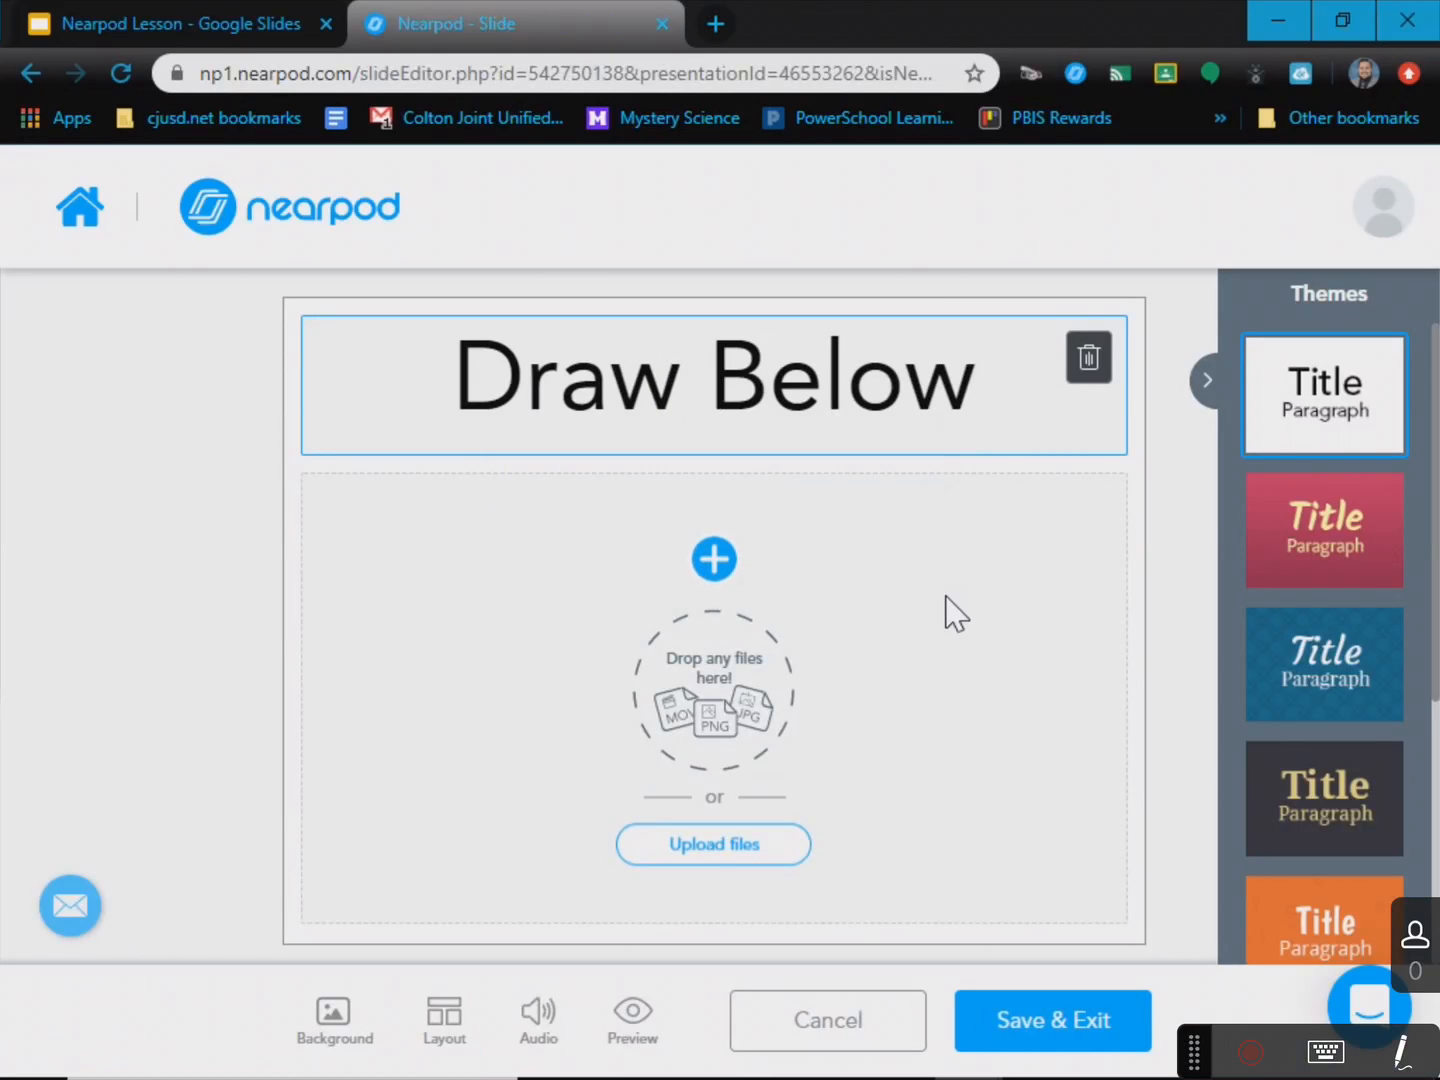
pyautogui.click(1037, 1000)
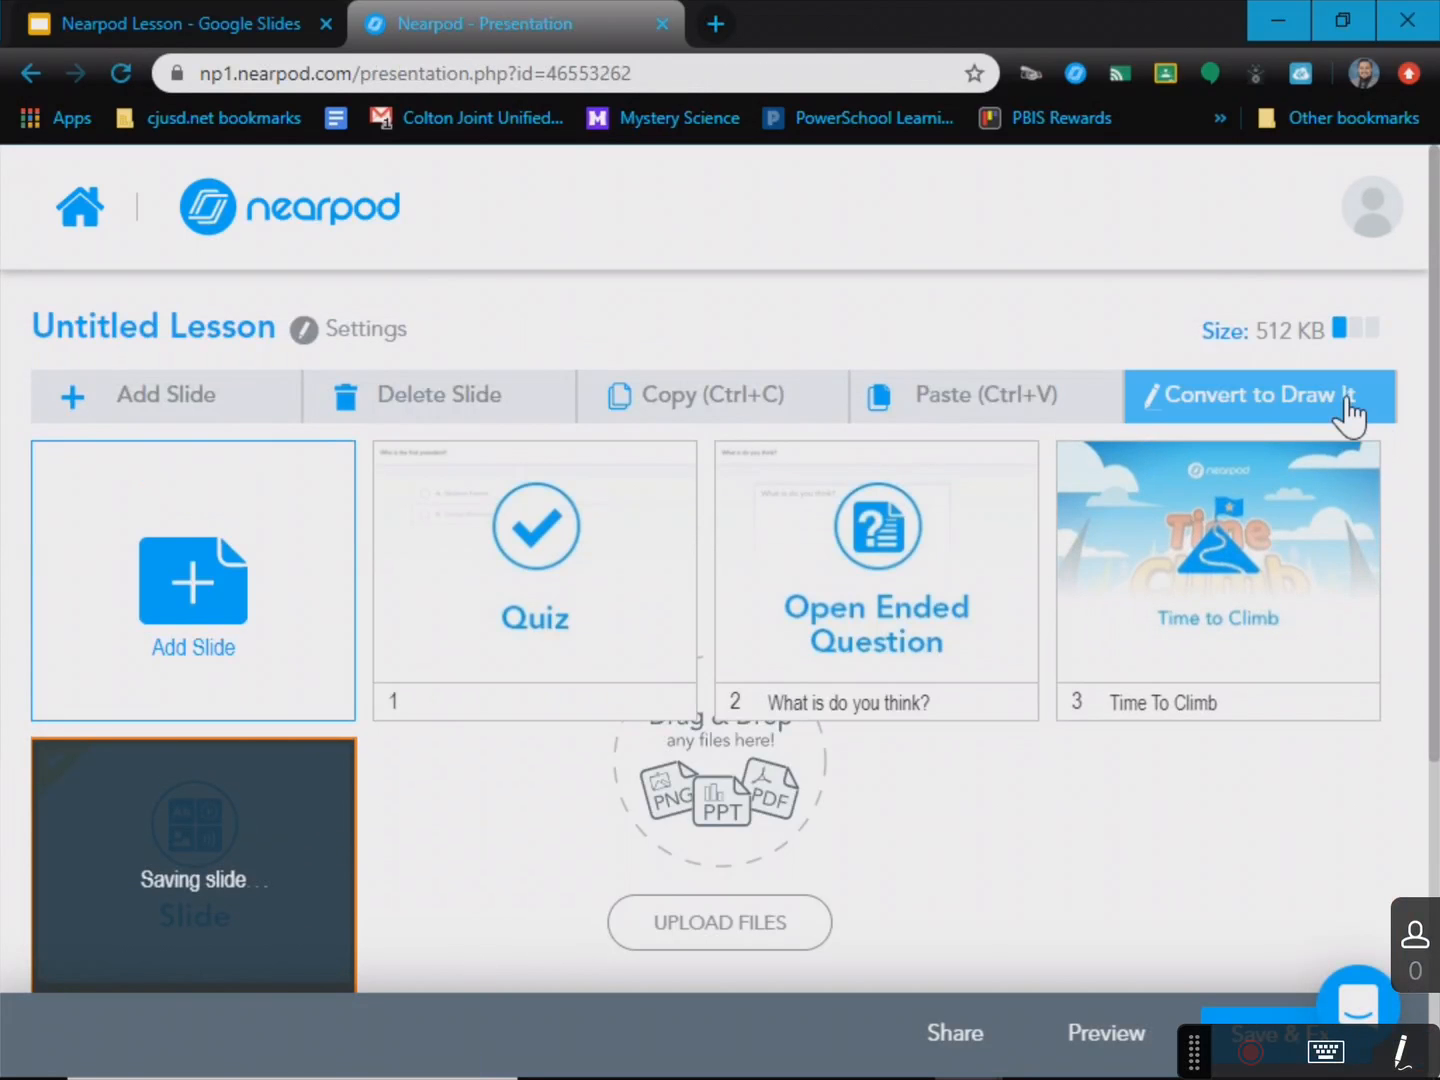
# - Try to convert the "Draw Below" slide to a Draw It activity
pyautogui.click(1347, 411)
pyautogui.click(850, 488)
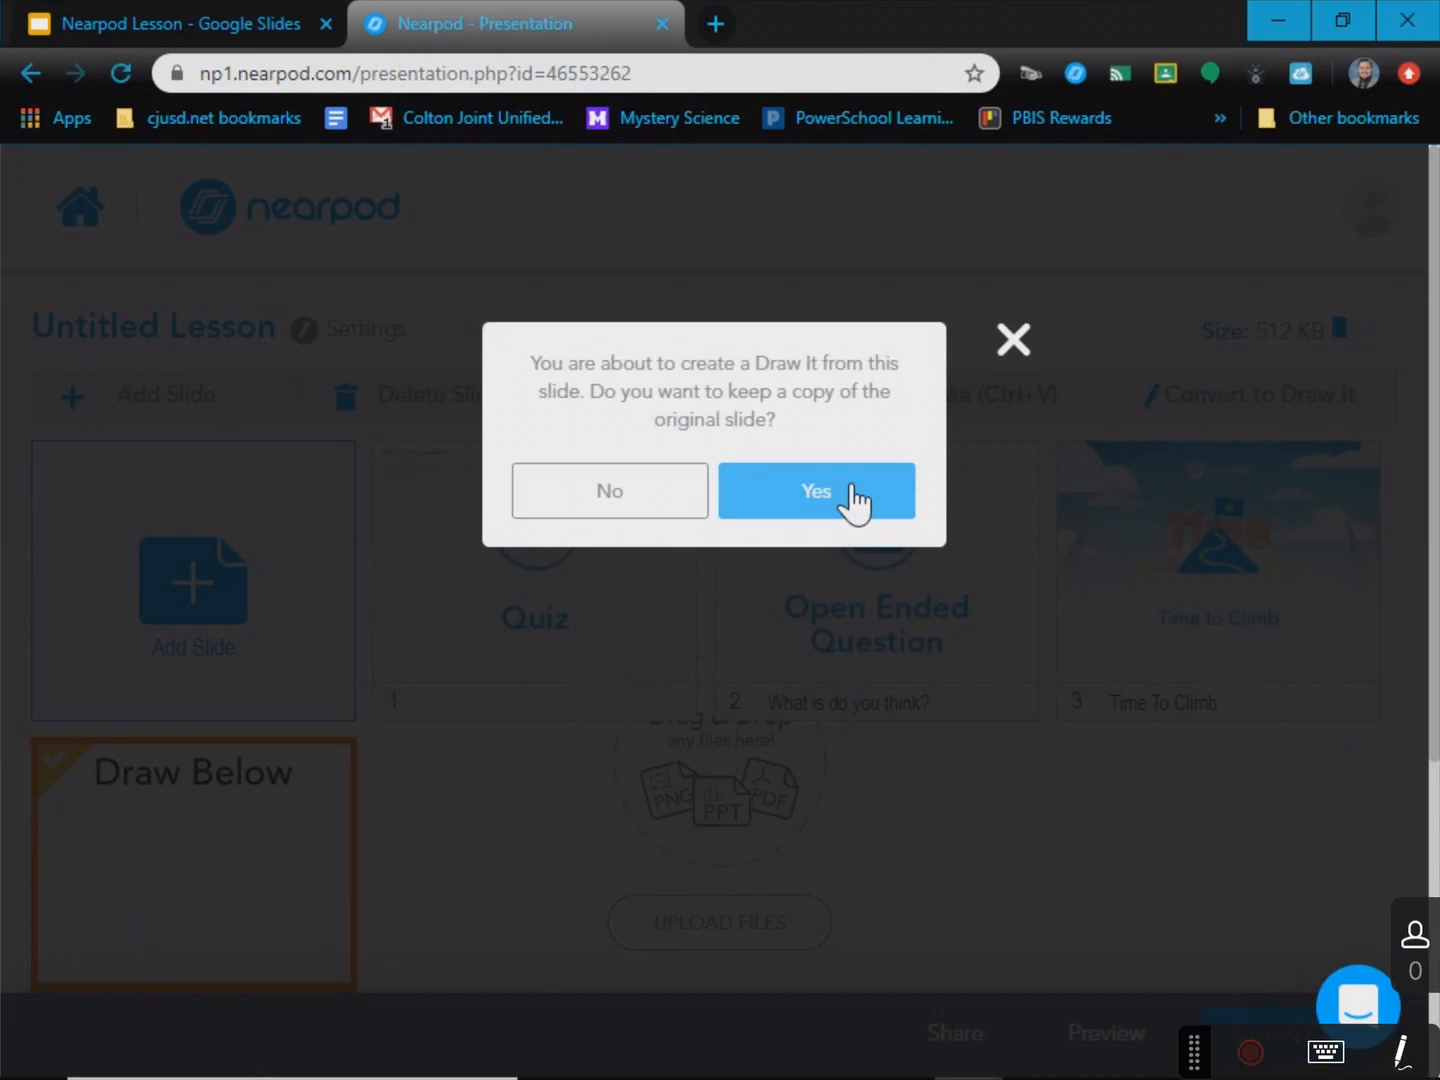
pyautogui.click(749, 493)
pyautogui.scroll(-3, 600, 545)
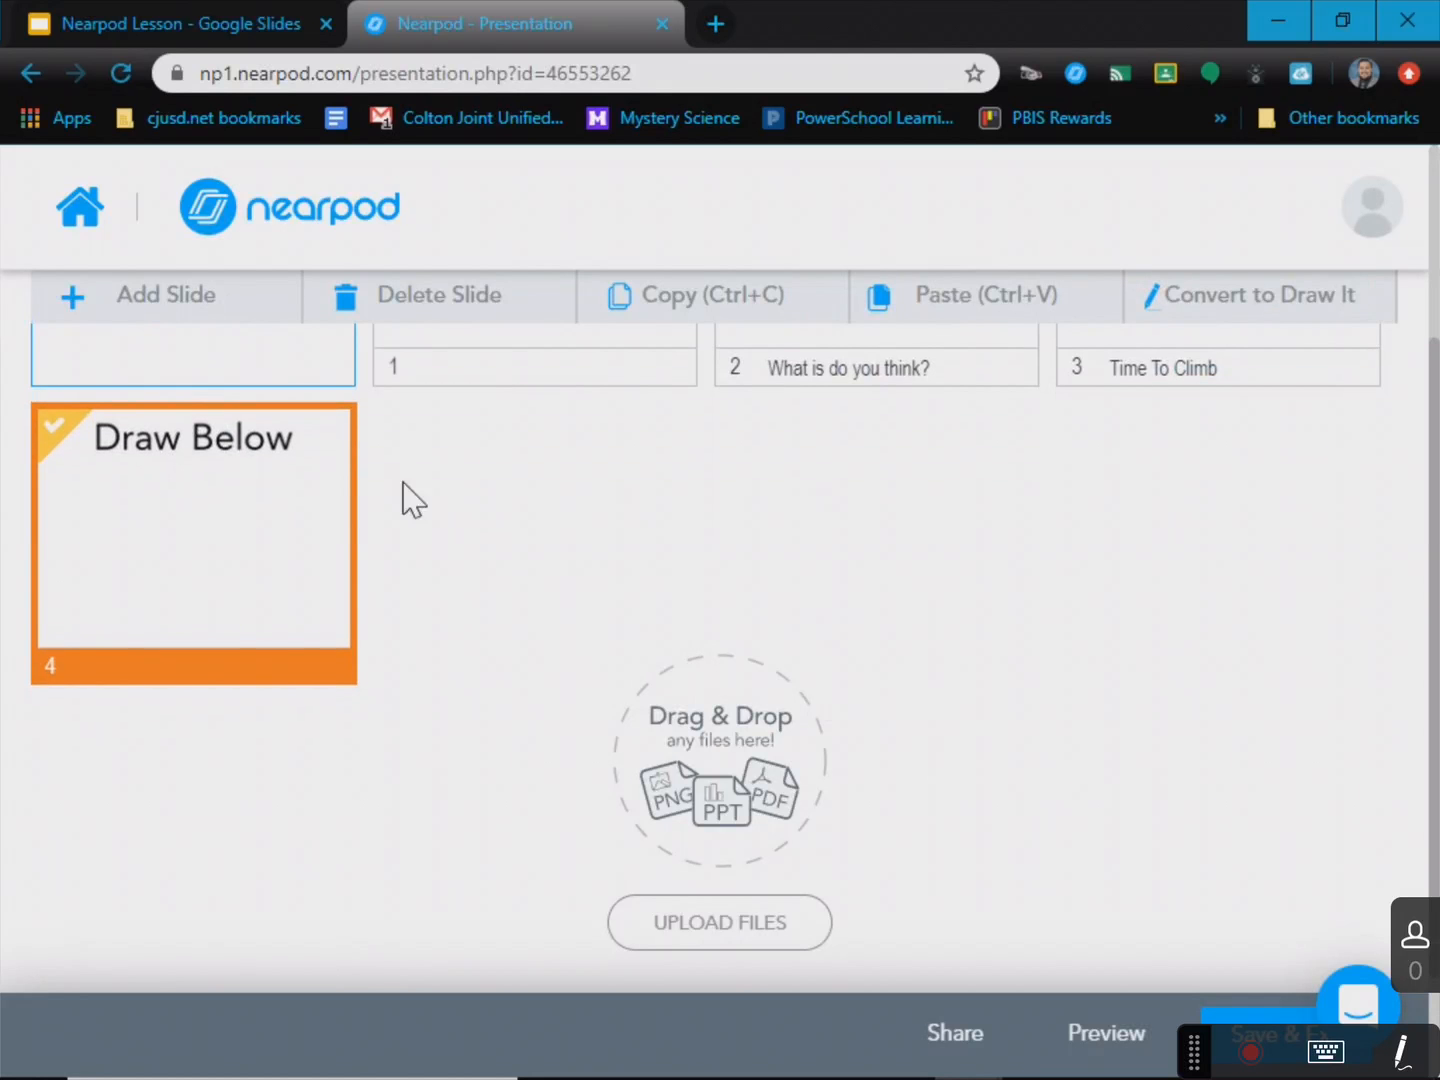
pyautogui.scroll(3, 975, 815)
pyautogui.scroll(-2, 960, 810)
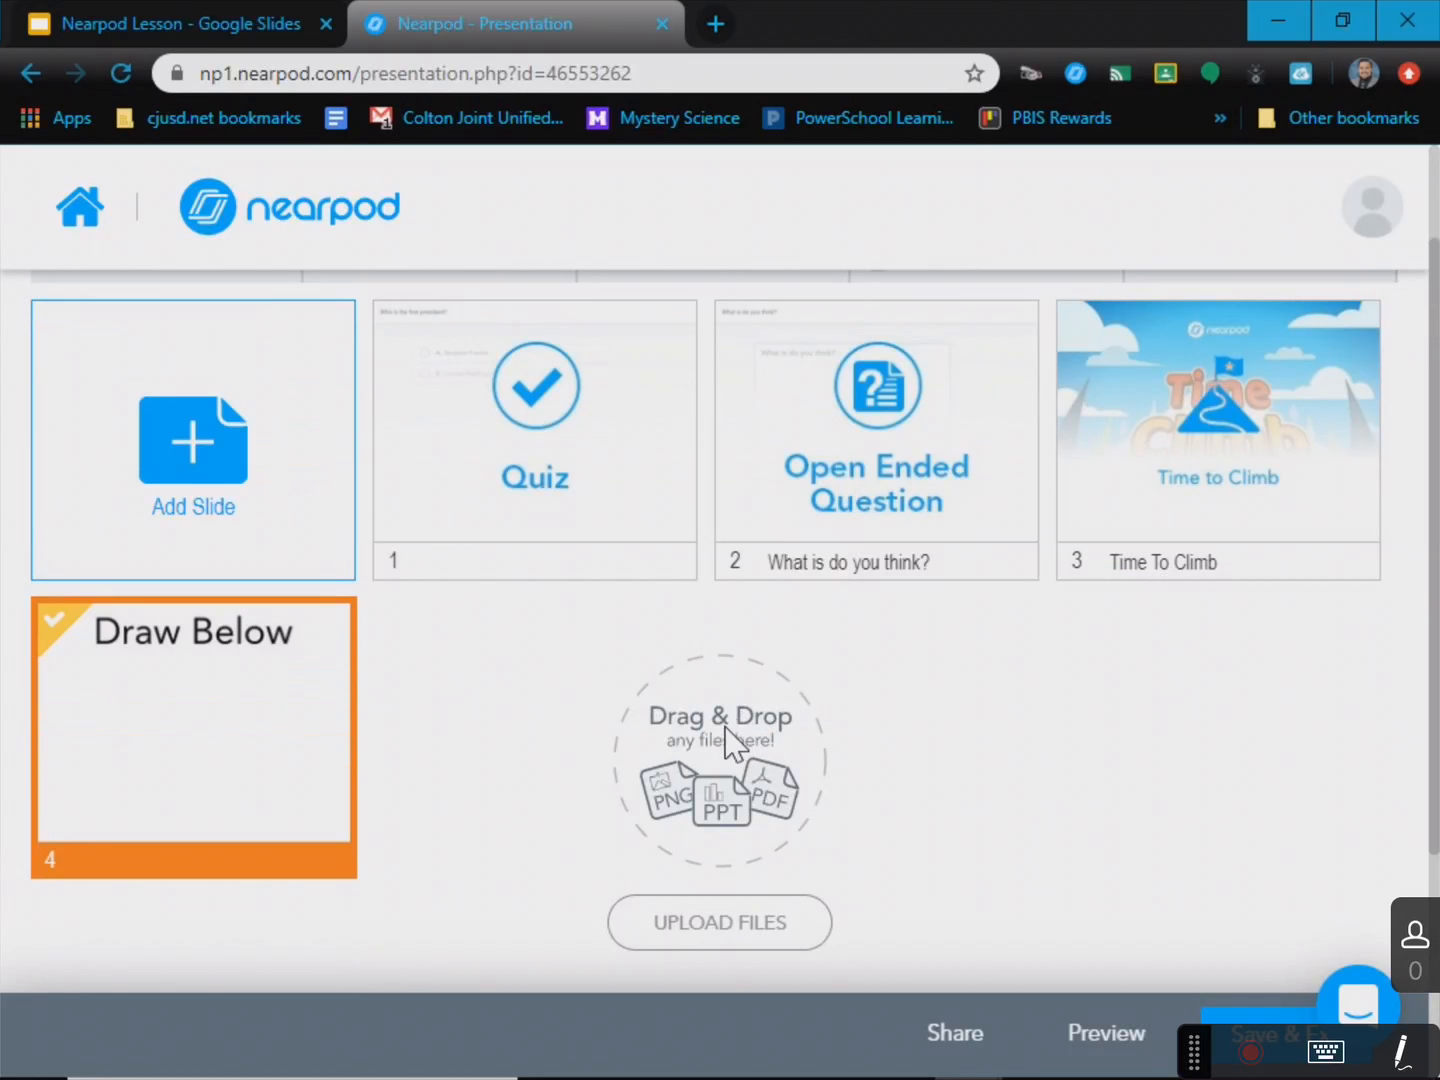
pyautogui.scroll(2, 730, 780)
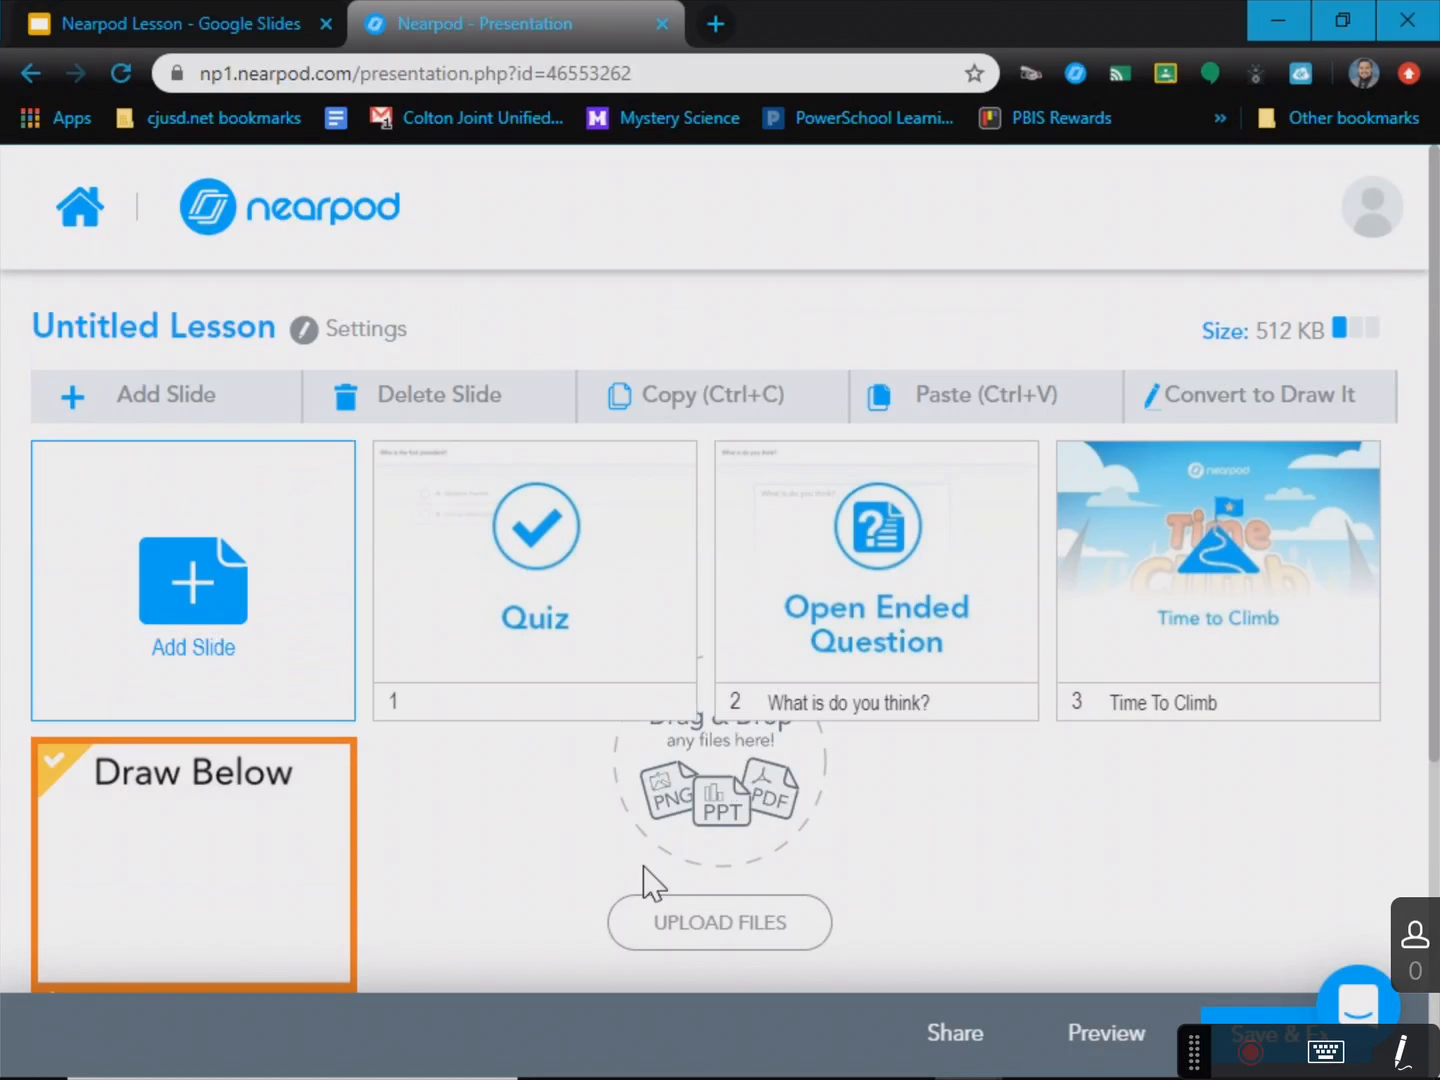
pyautogui.scroll(-2, 900, 660)
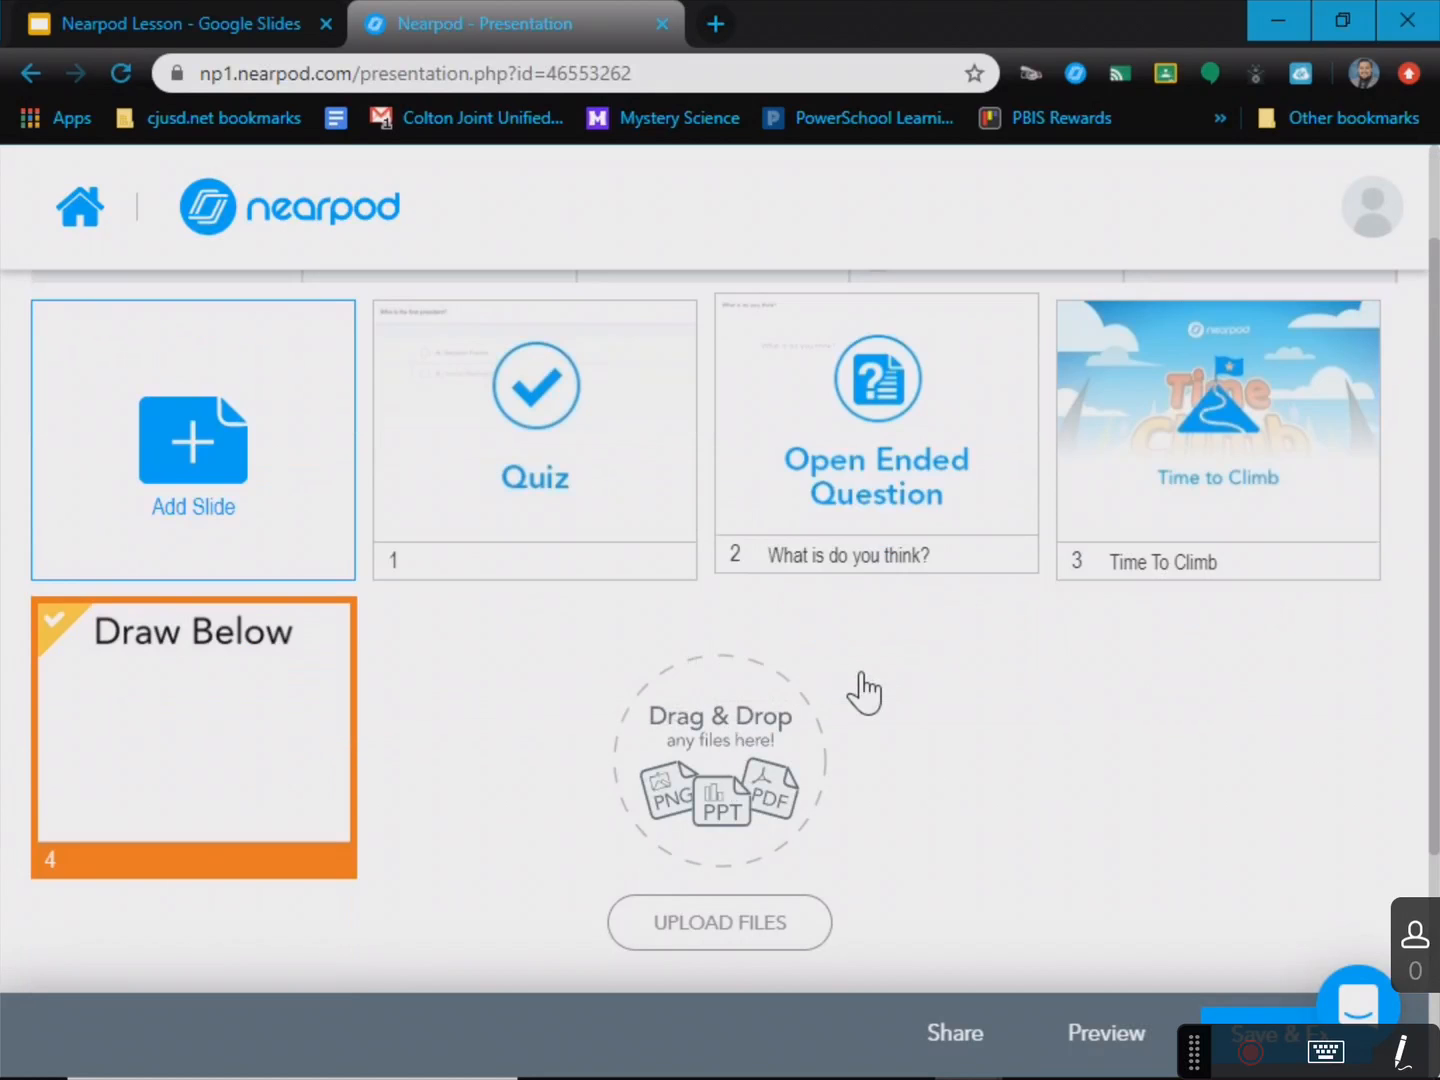
pyautogui.scroll(2, 600, 660)
# - Start a new Draw It activity slide in the lesson
pyautogui.click(330, 700)
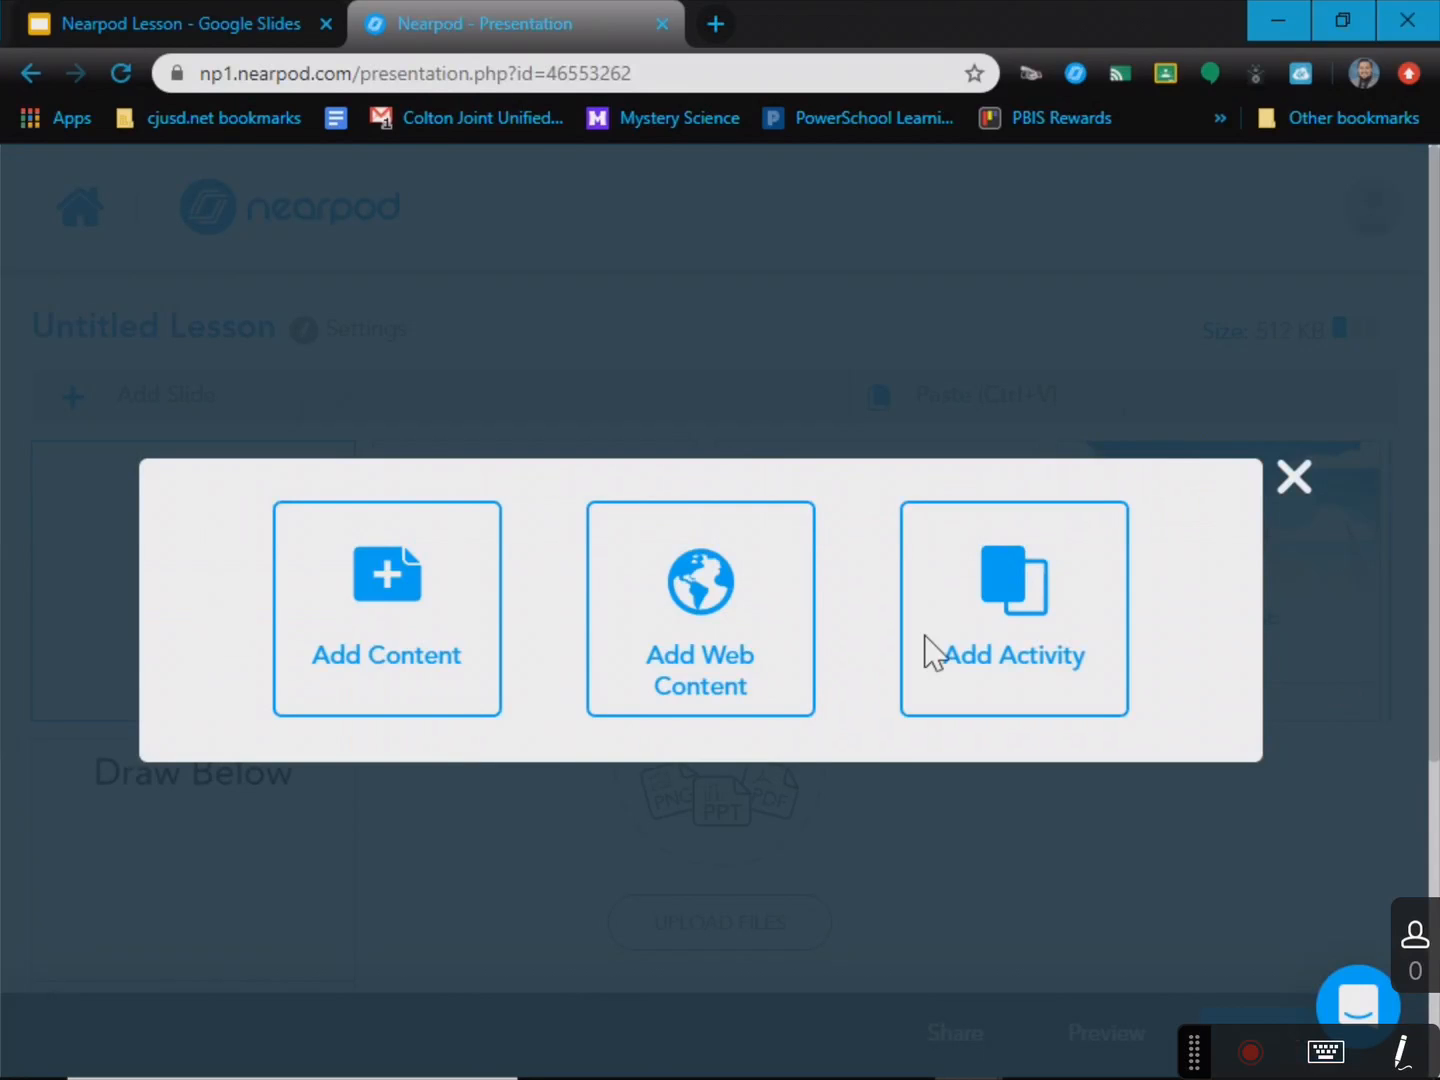
pyautogui.click(926, 652)
pyautogui.click(1124, 763)
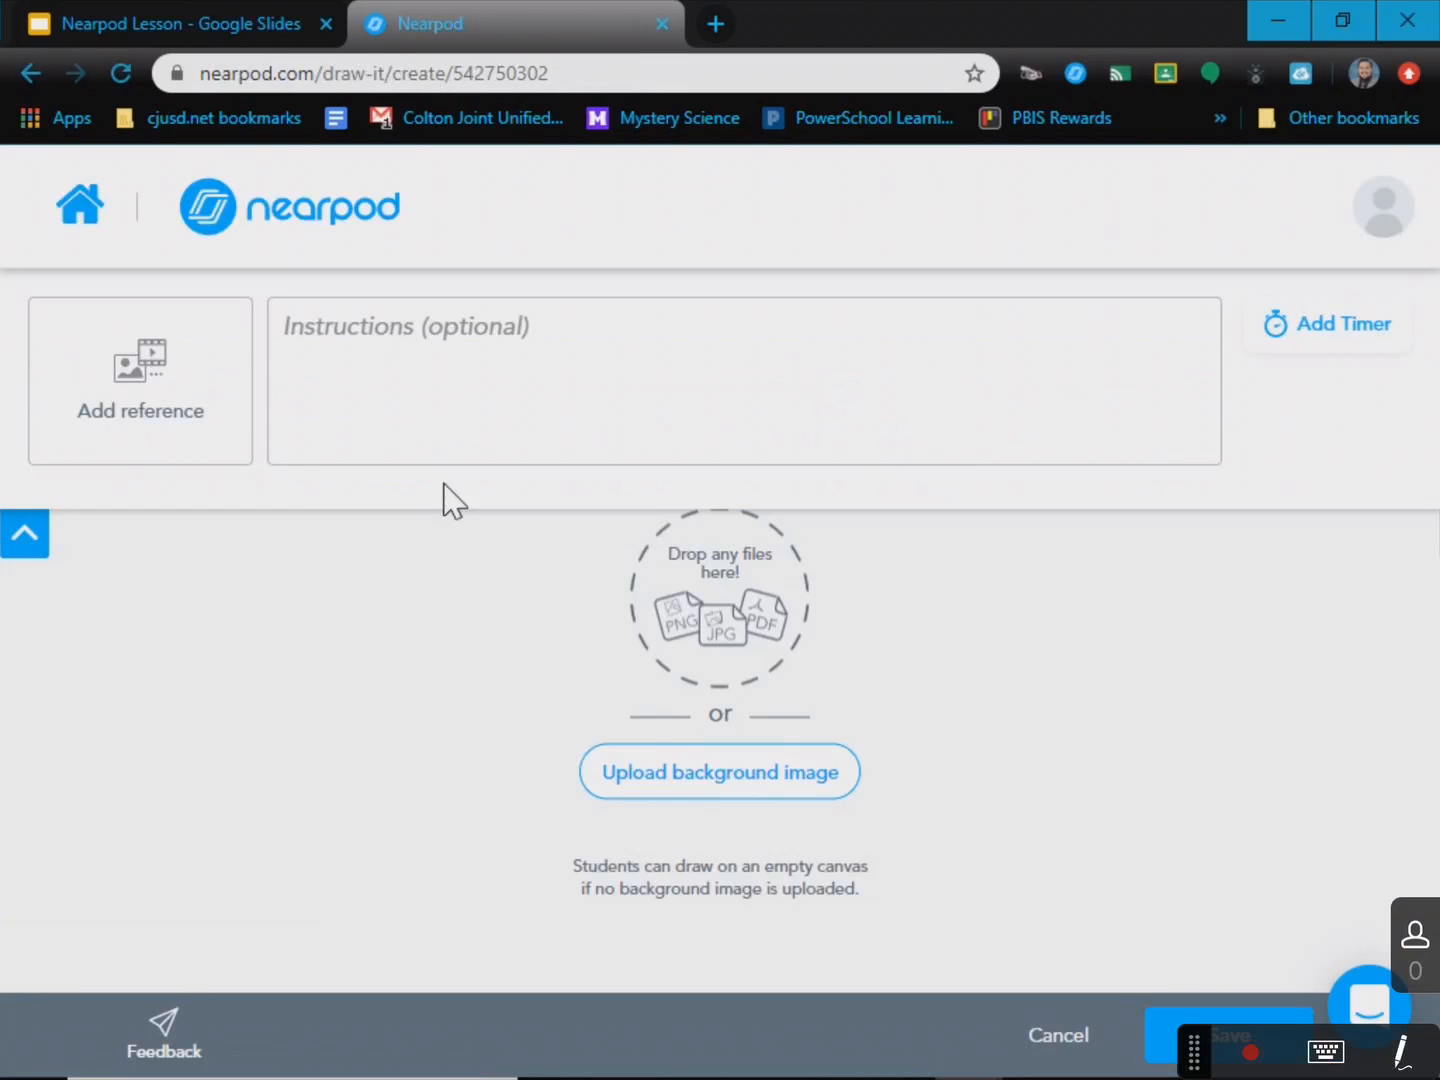
# - Leave the new Draw It activity without saving and return to the lesson's slides
pyautogui.click(395, 362)
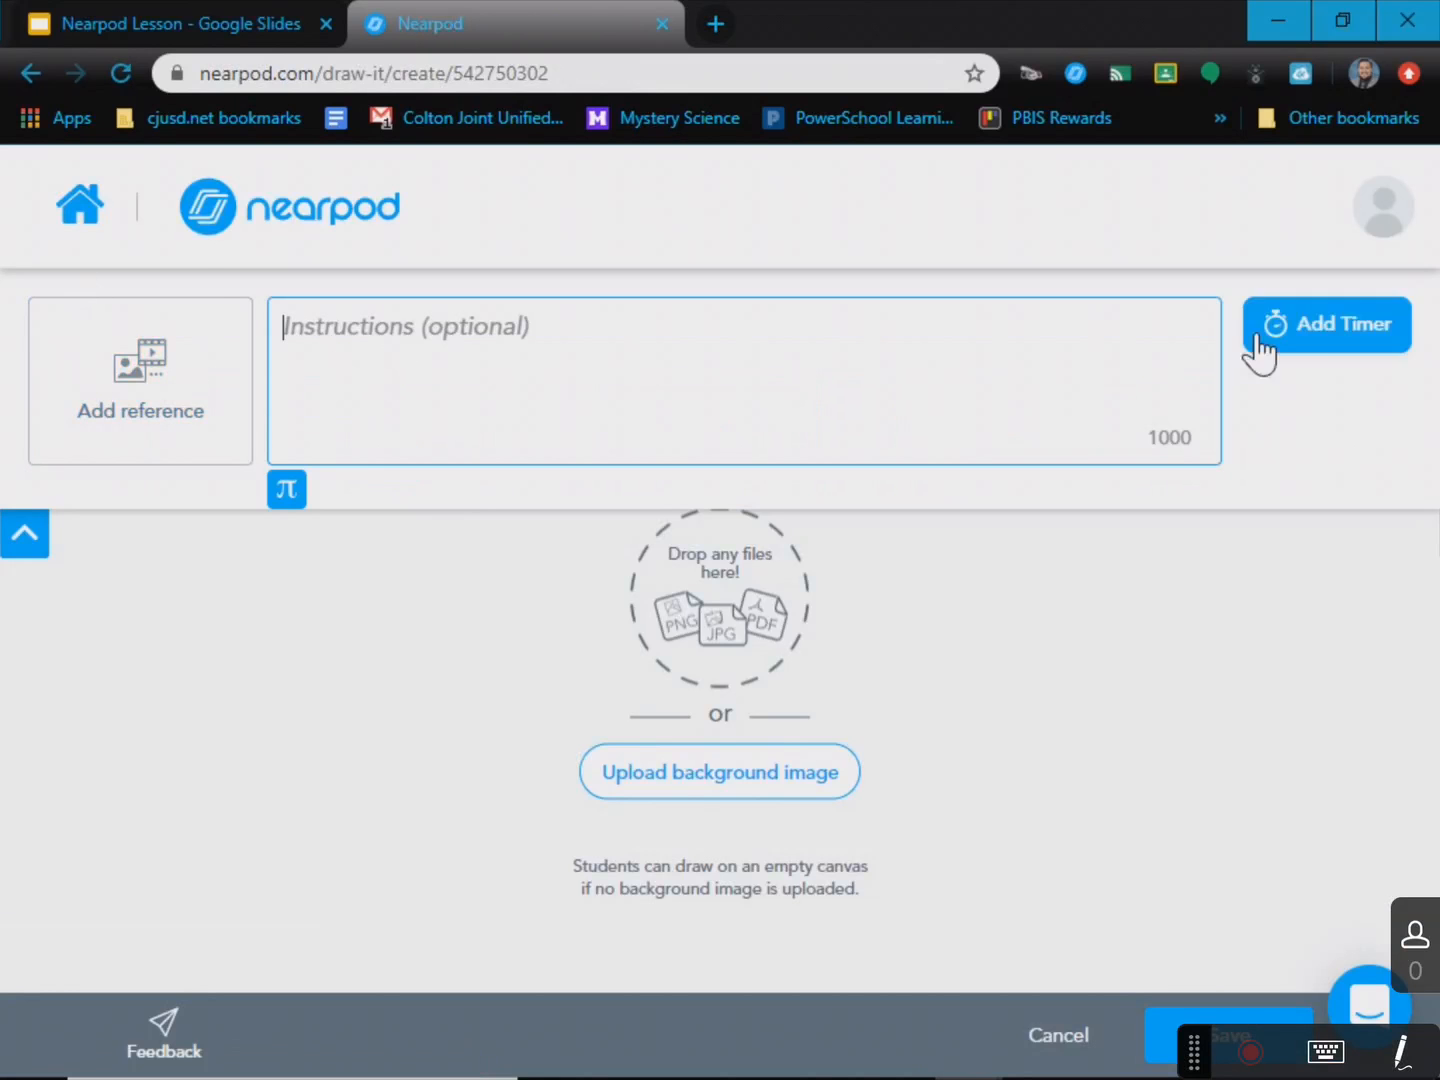
pyautogui.click(31, 73)
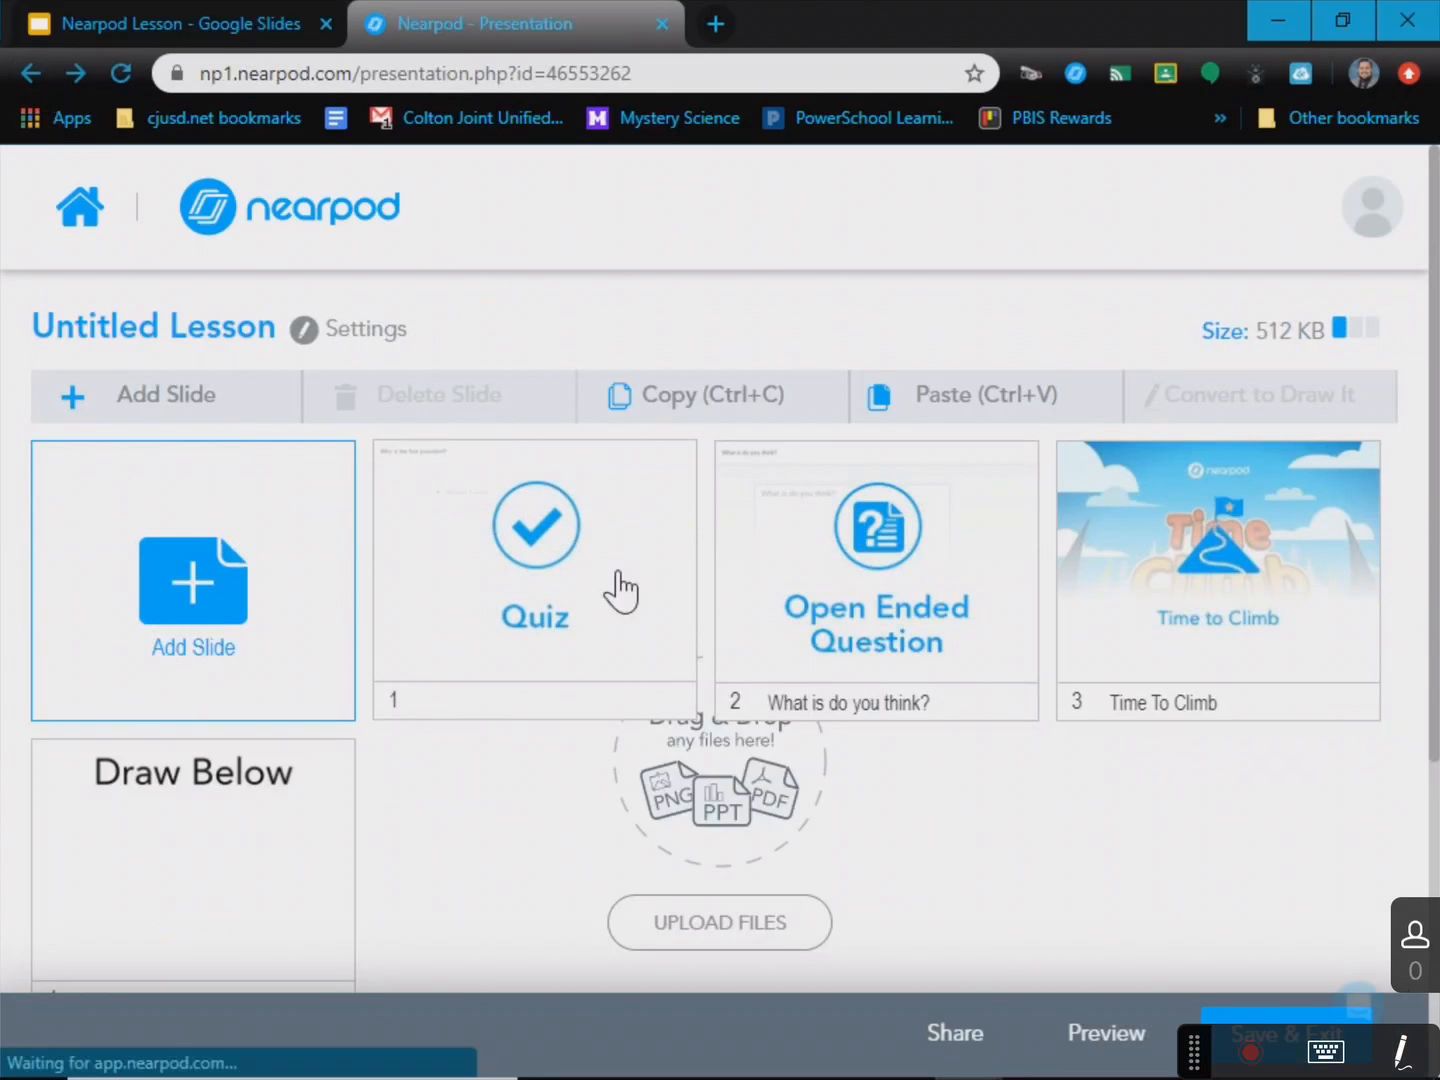
# - Preview the chalkboard and the whiteboard with yellow notes as styles for a new Collaborate! activity, and cancel it
pyautogui.click(173, 635)
pyautogui.click(1024, 666)
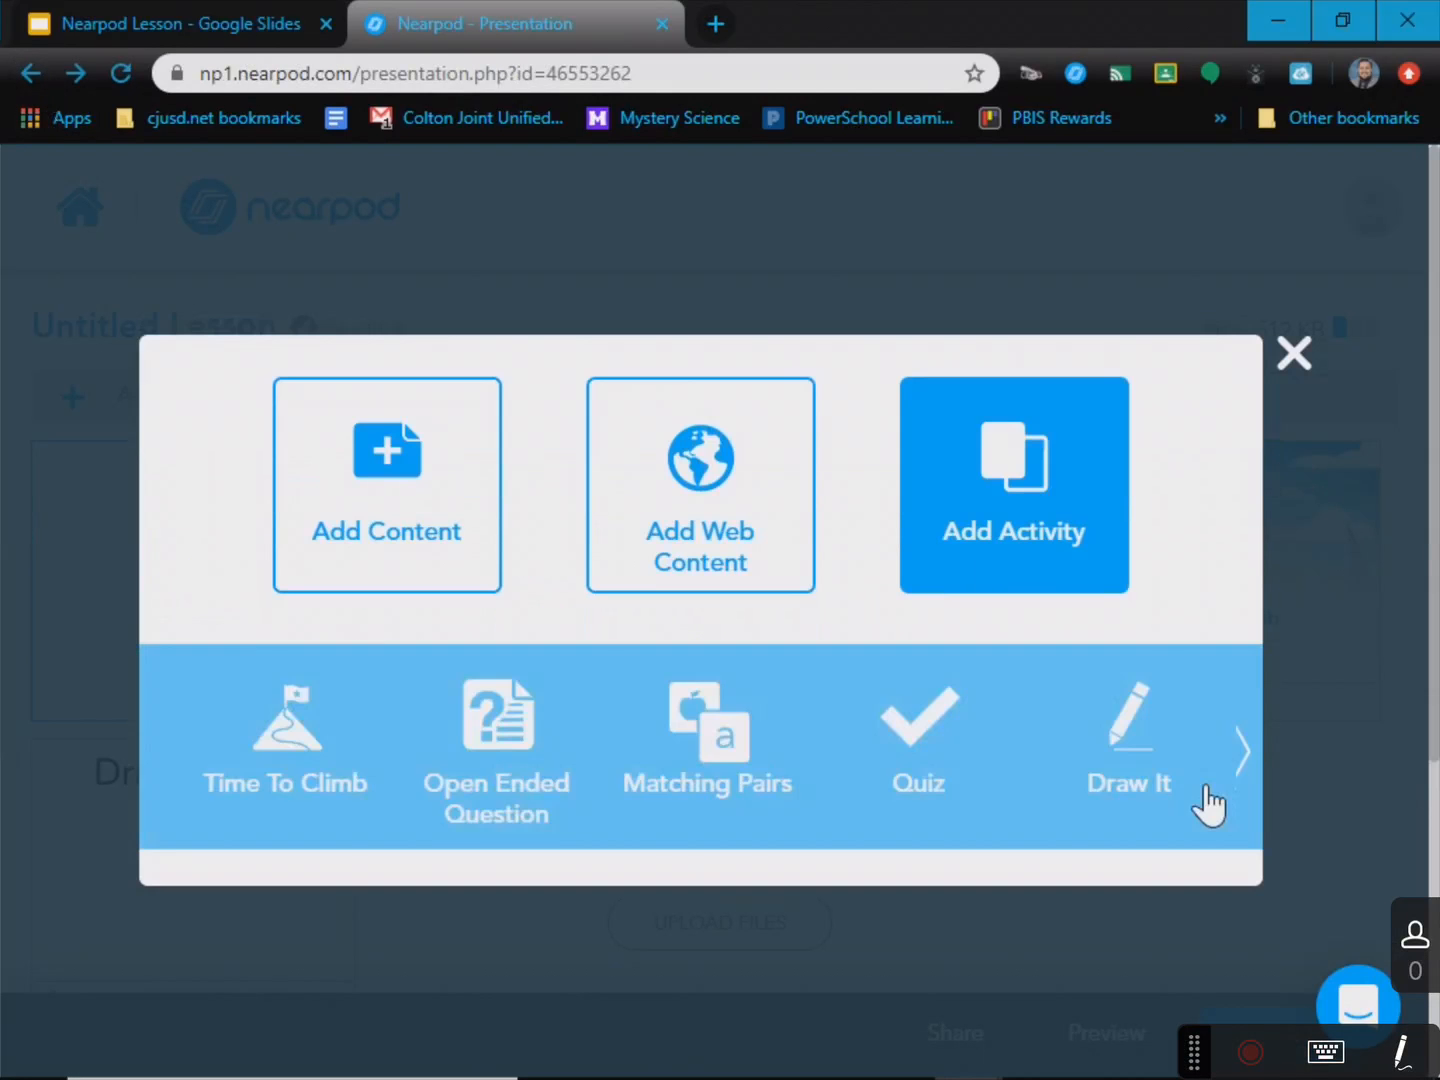
pyautogui.click(1238, 742)
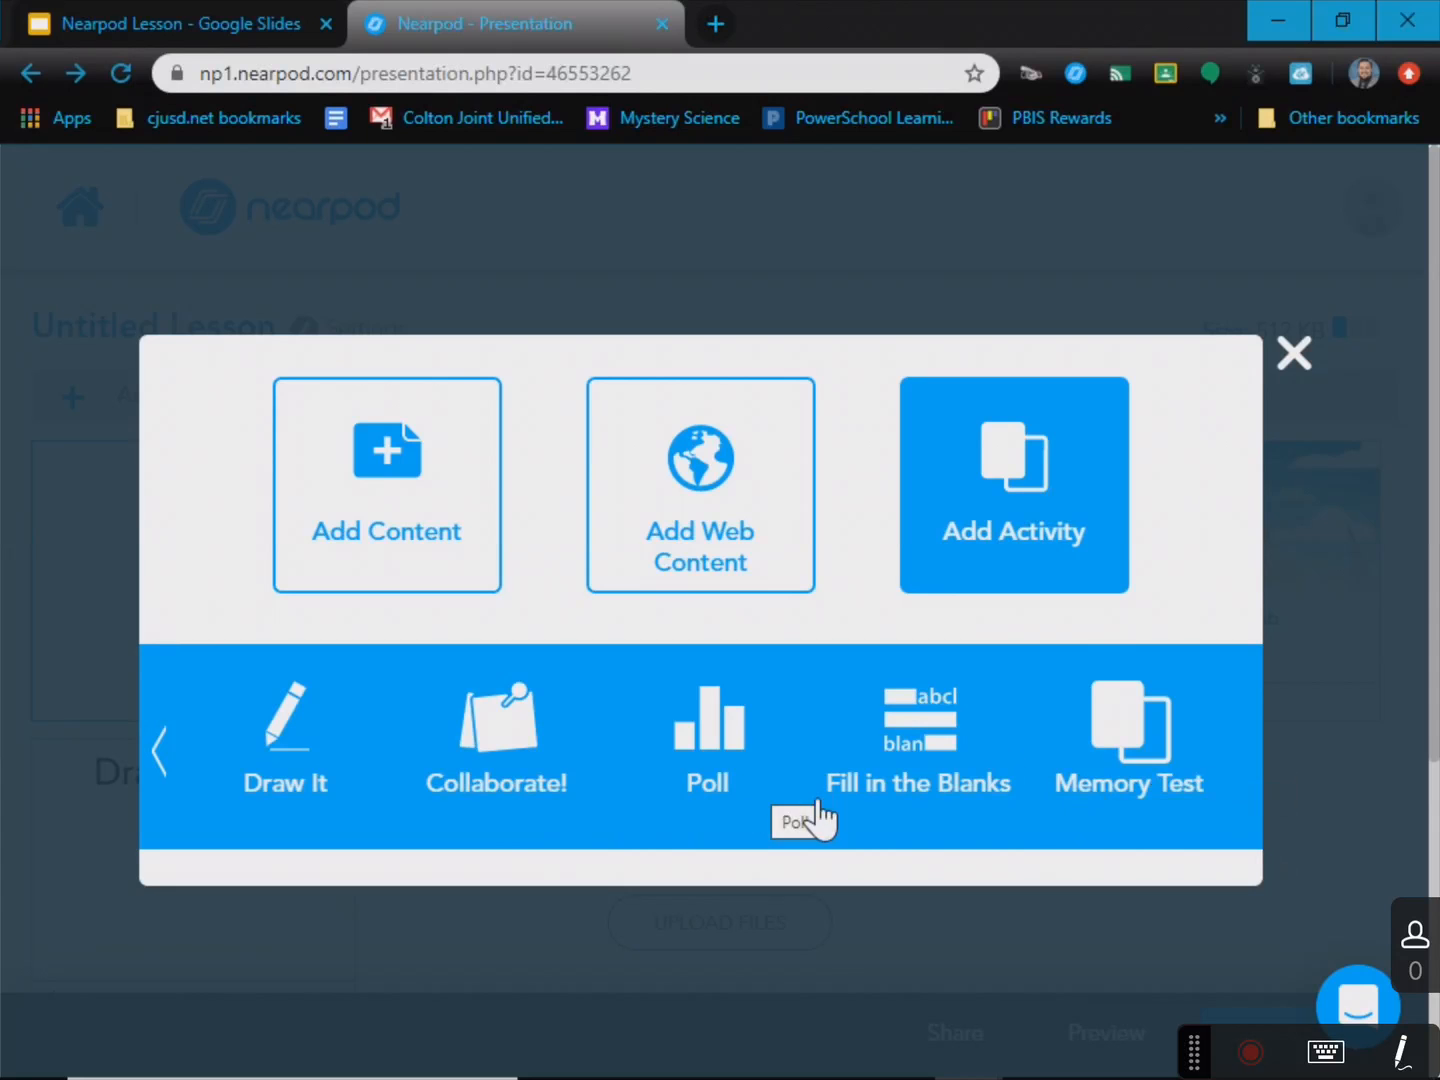
pyautogui.click(503, 757)
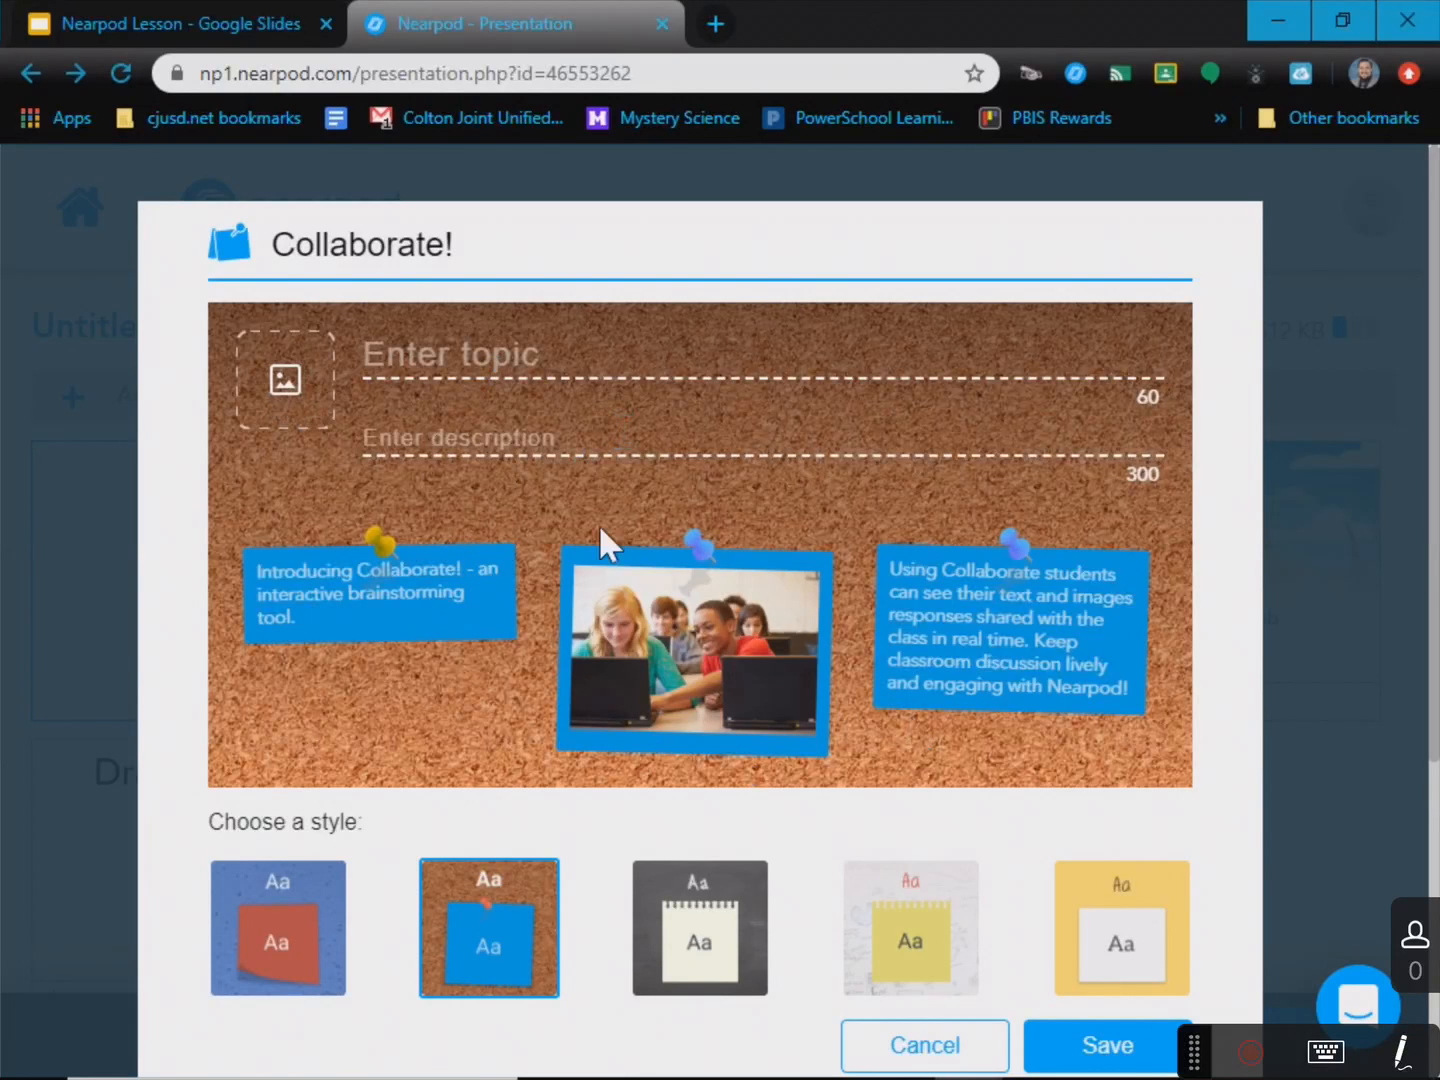
pyautogui.click(736, 955)
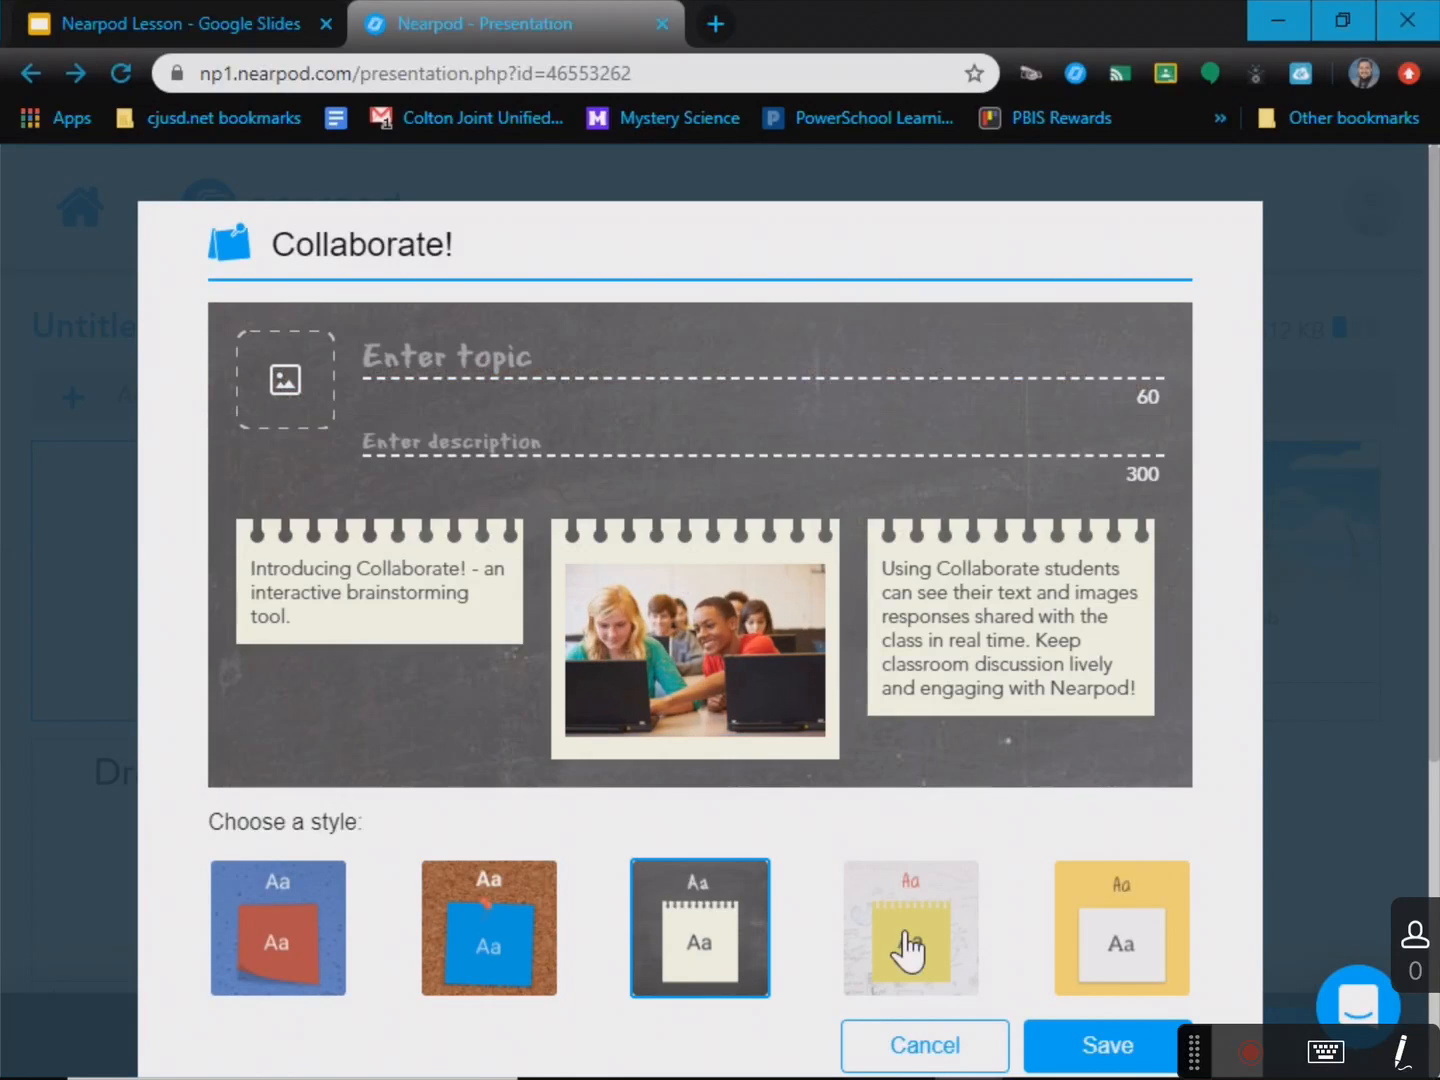
pyautogui.click(908, 950)
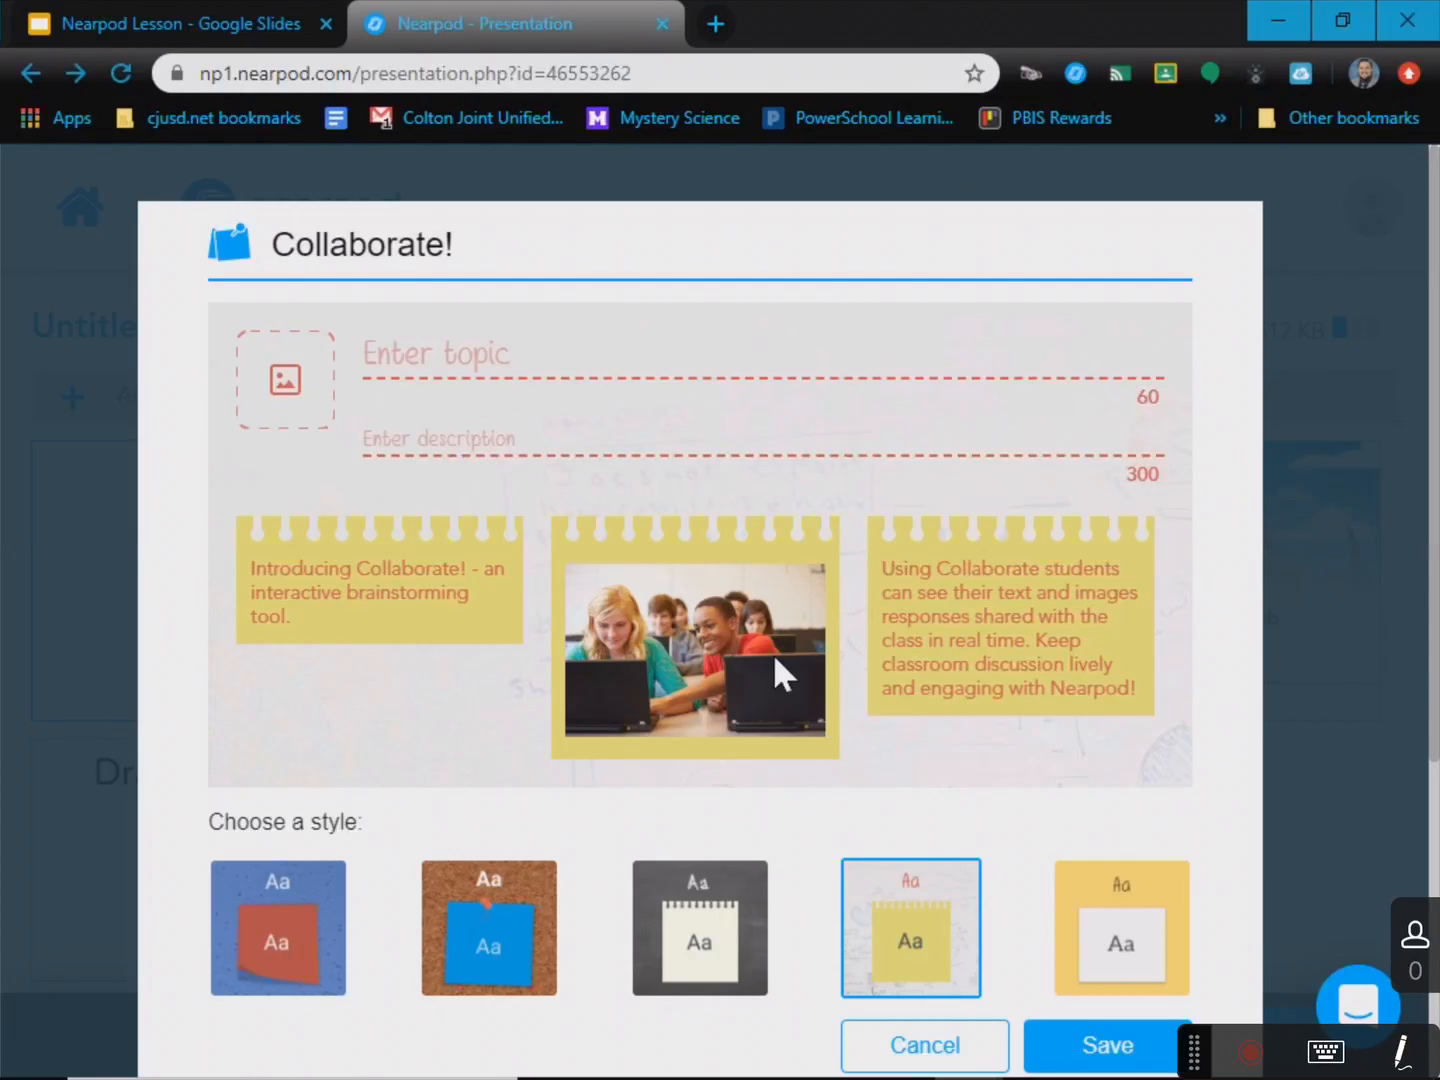
pyautogui.click(873, 1045)
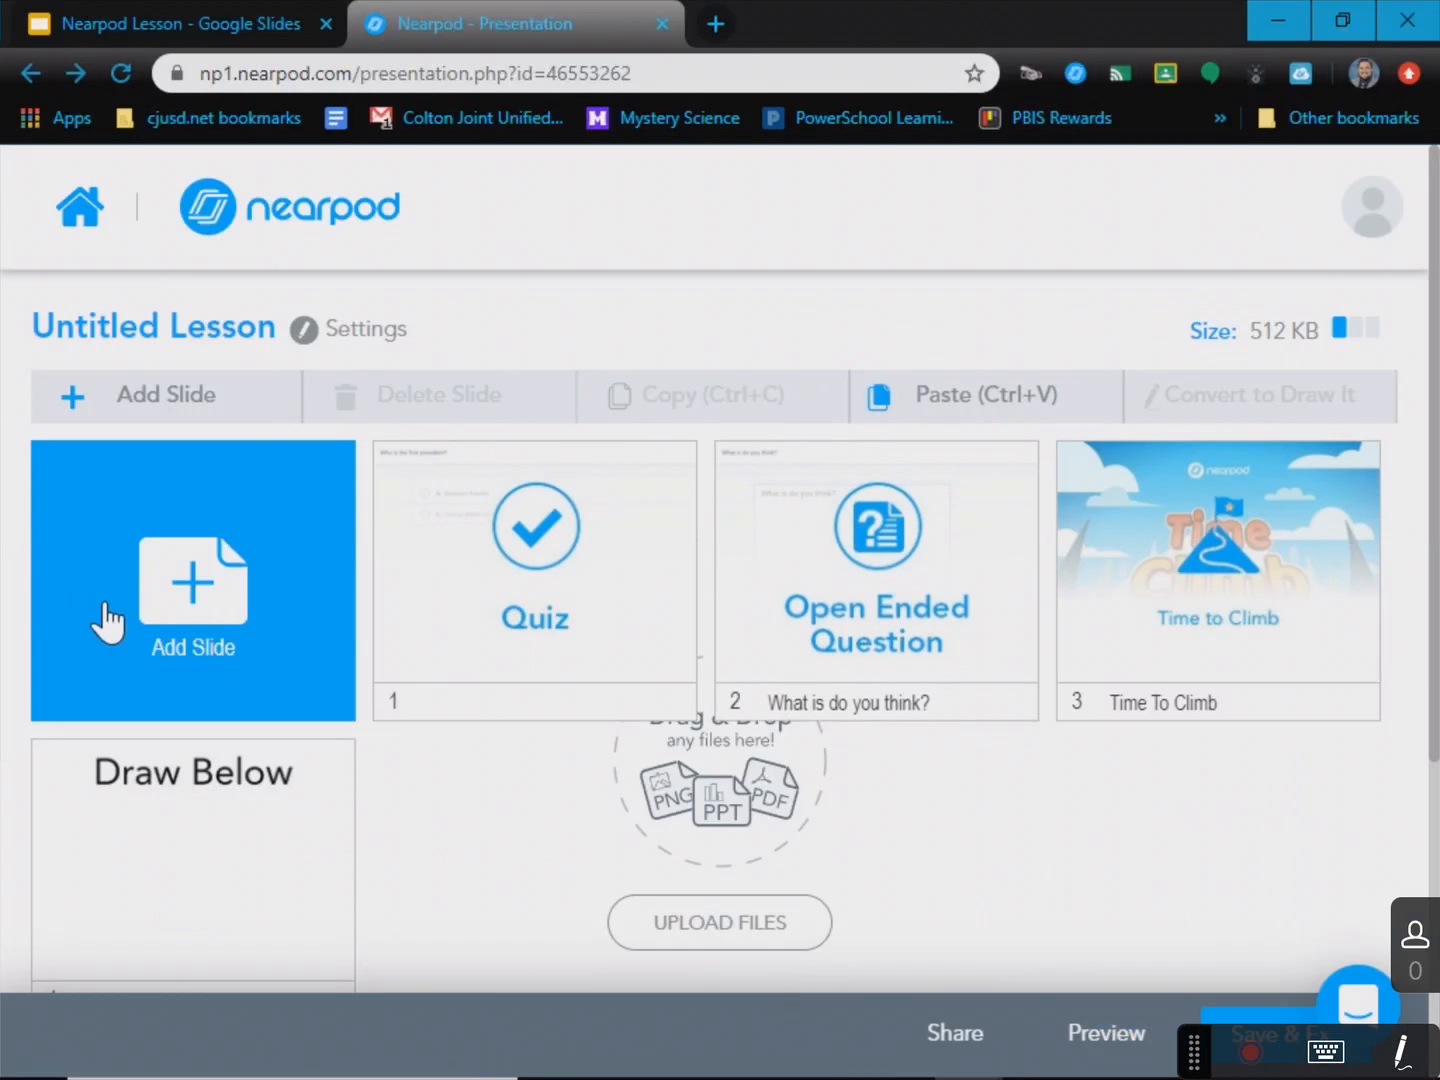
# - Start a new Poll activity in the lesson with the question "How do you feel about this lesson?"
pyautogui.click(103, 617)
pyautogui.click(1035, 669)
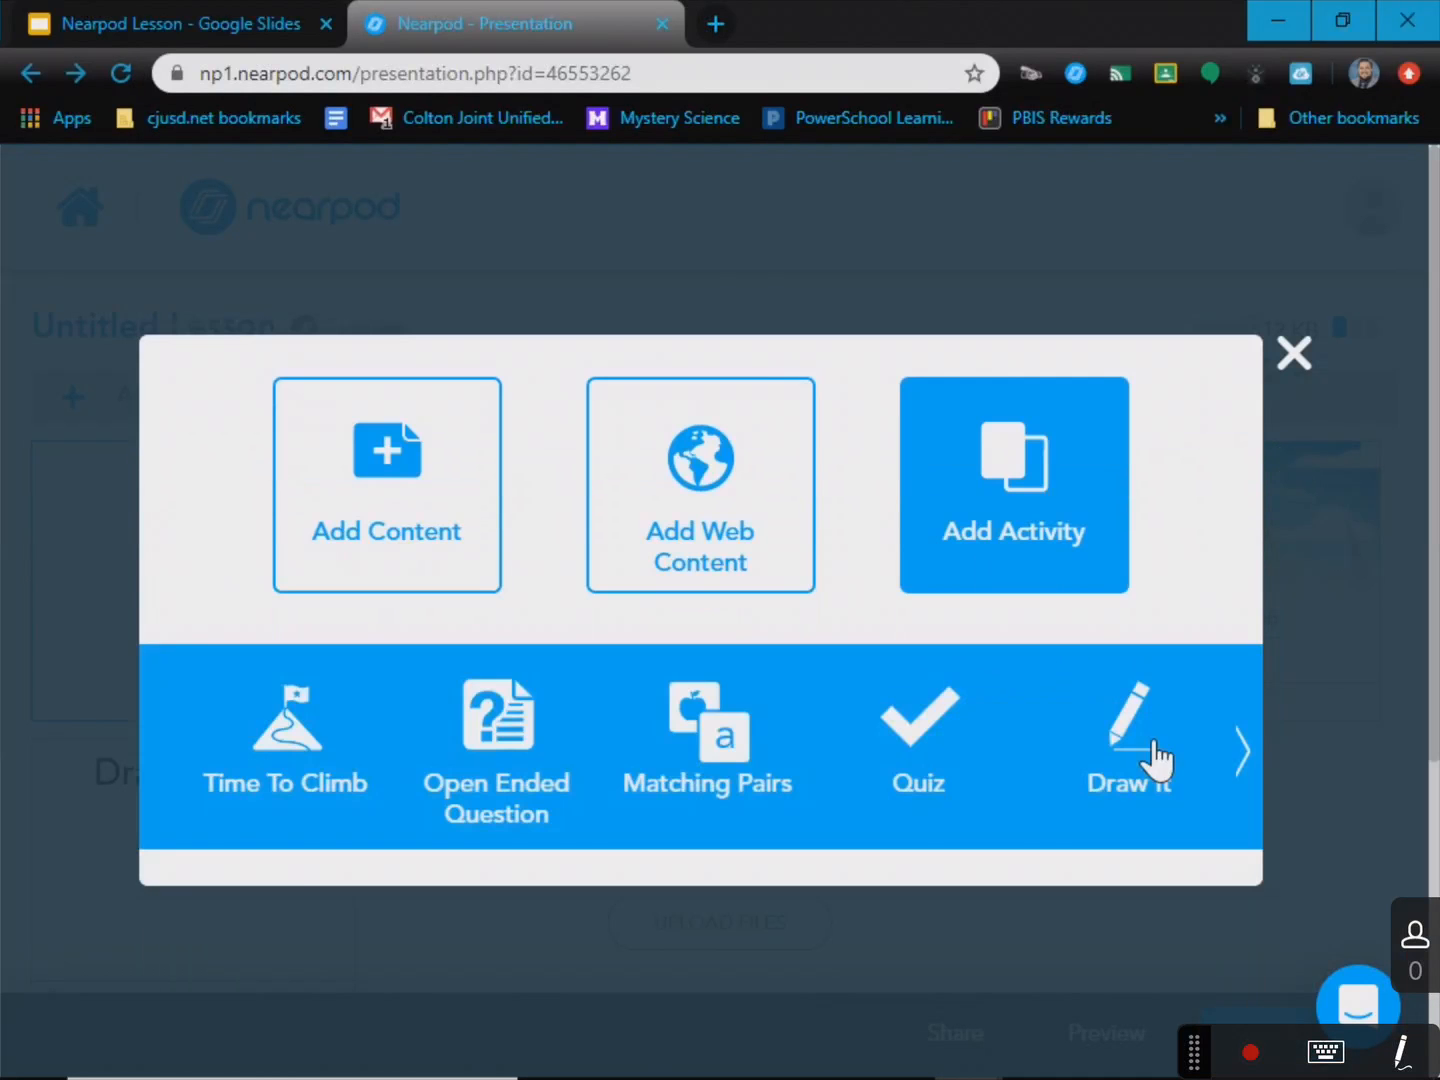
pyautogui.click(1232, 748)
pyautogui.click(679, 772)
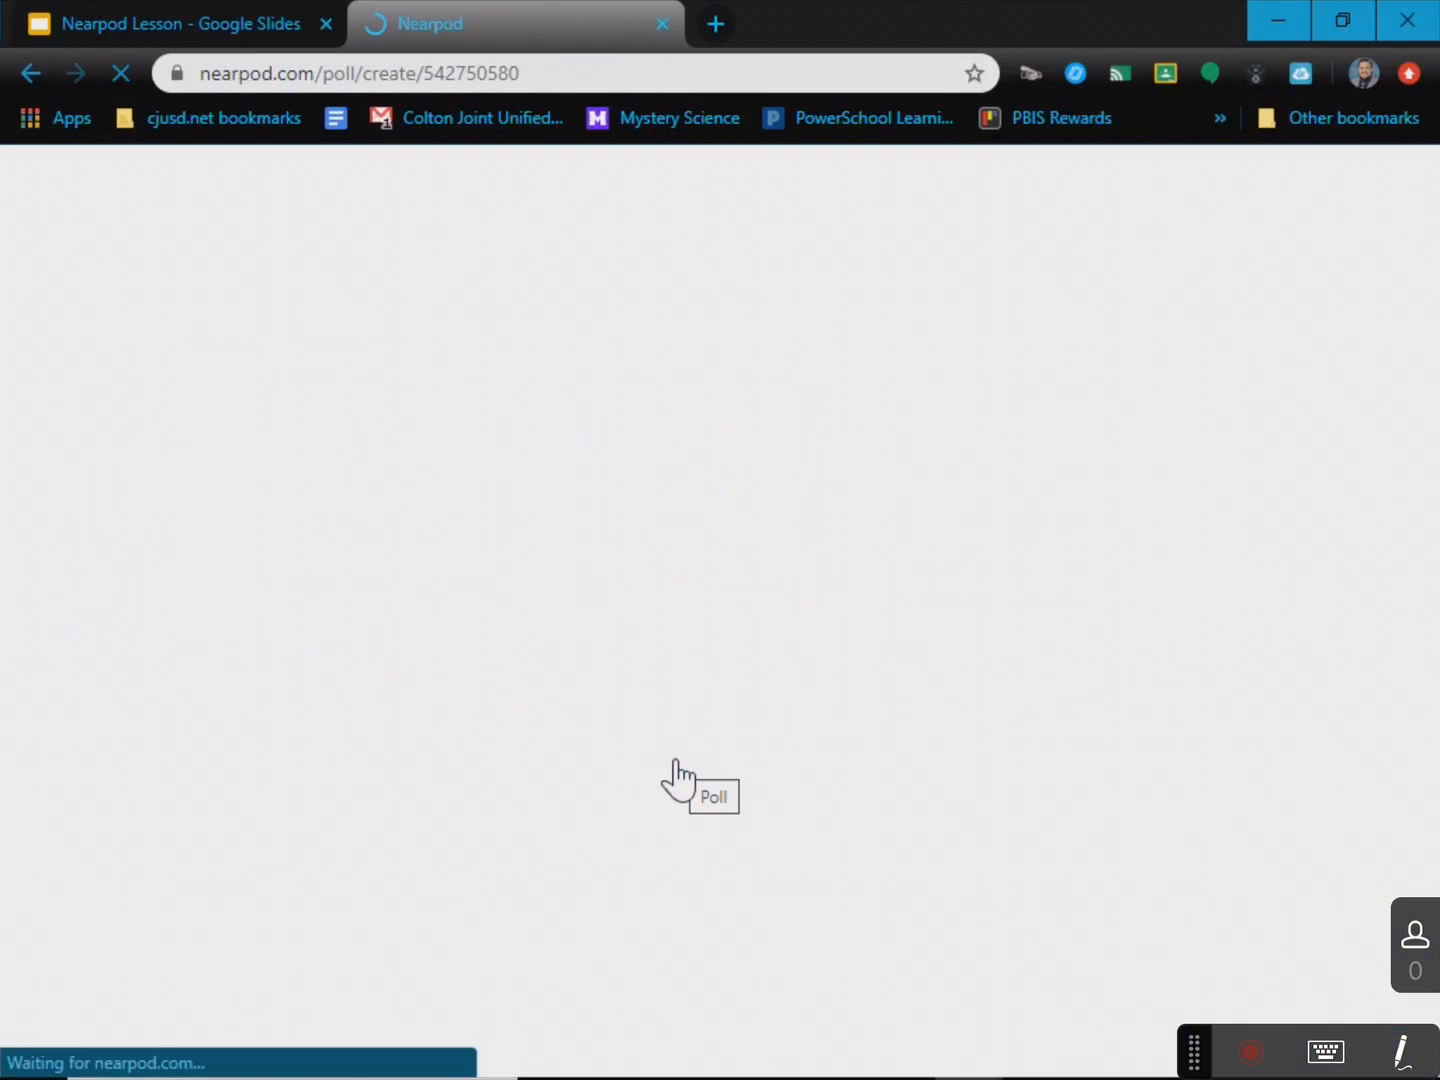
pyautogui.click(566, 331)
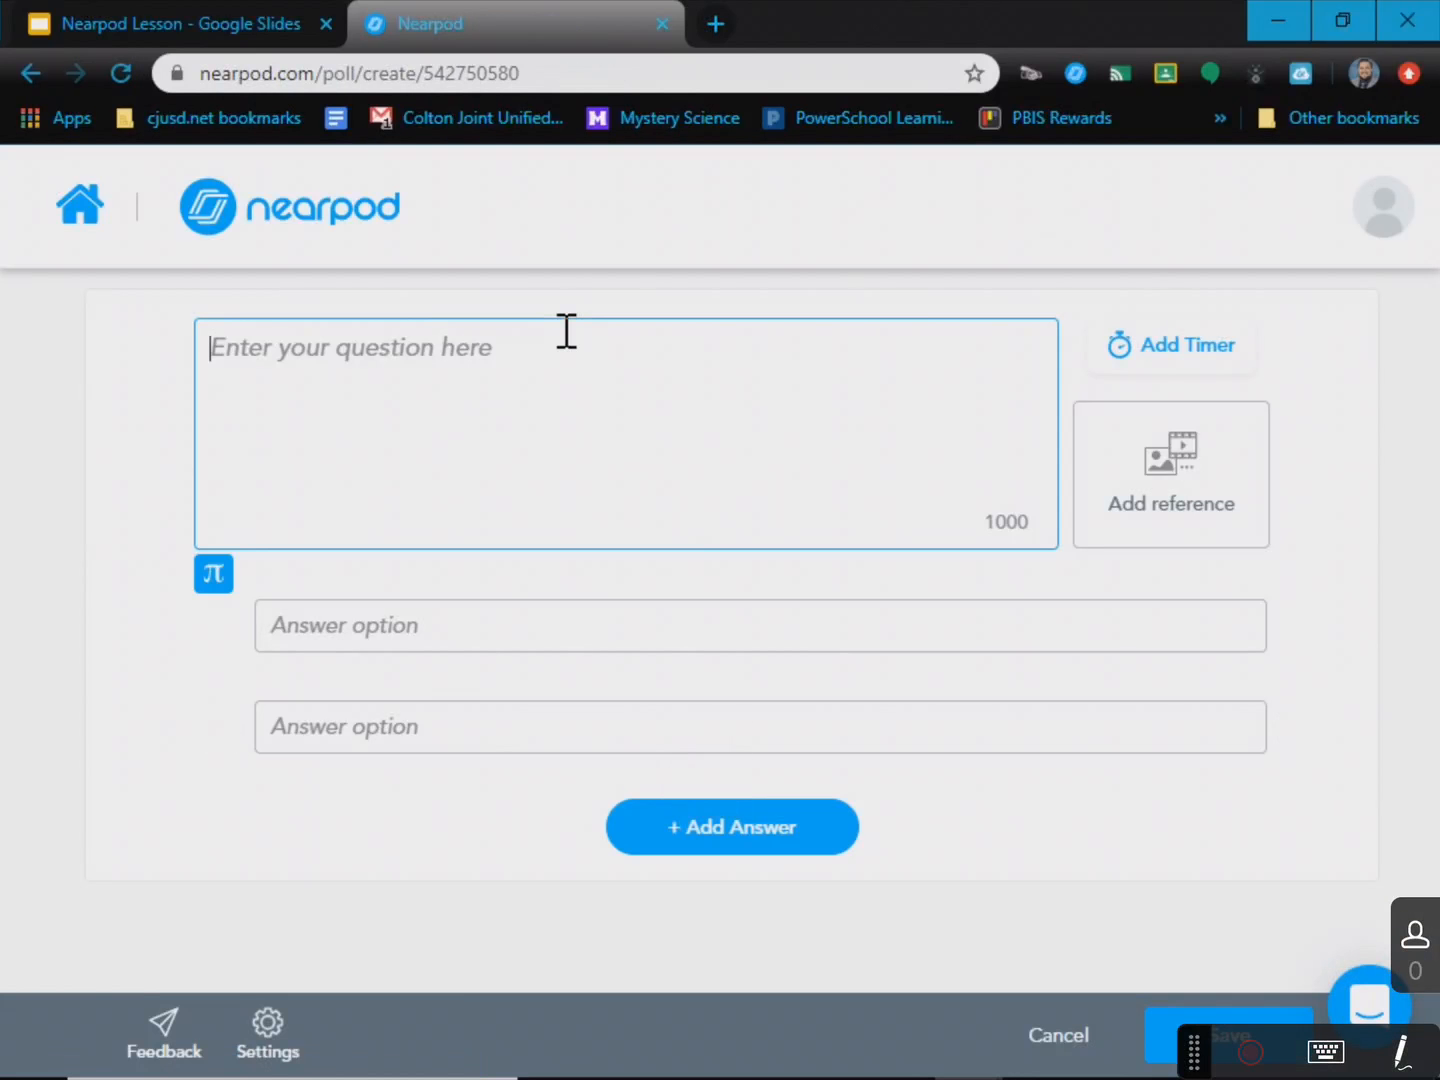
pyautogui.write('How do you feel ')
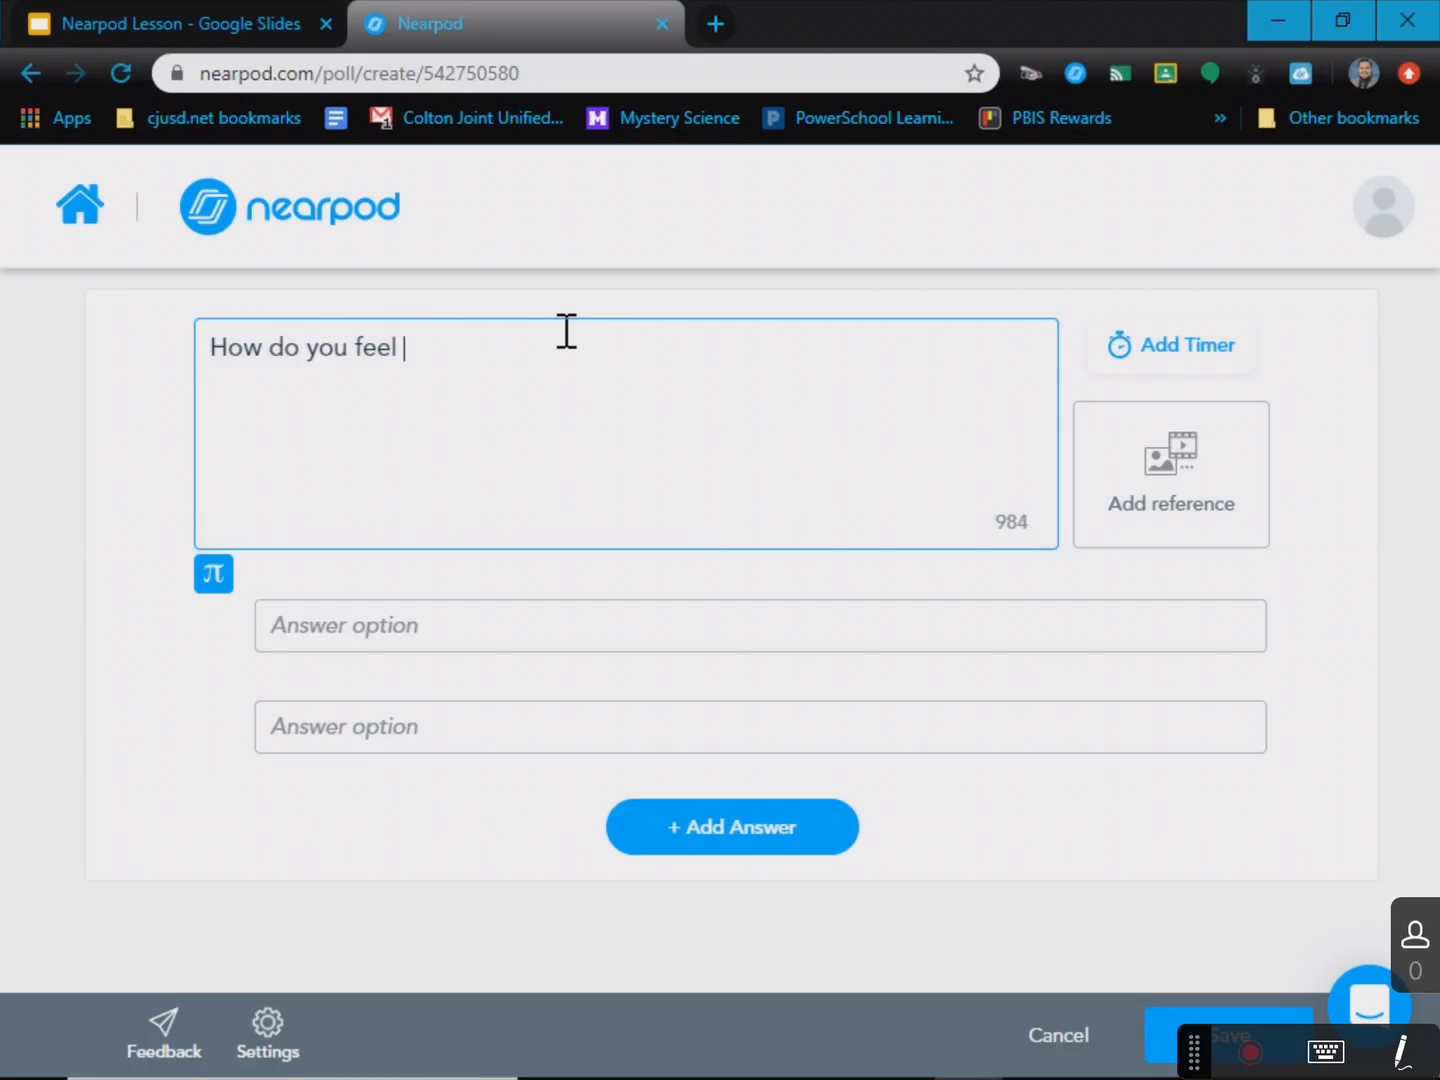
pyautogui.write('about this lesson')
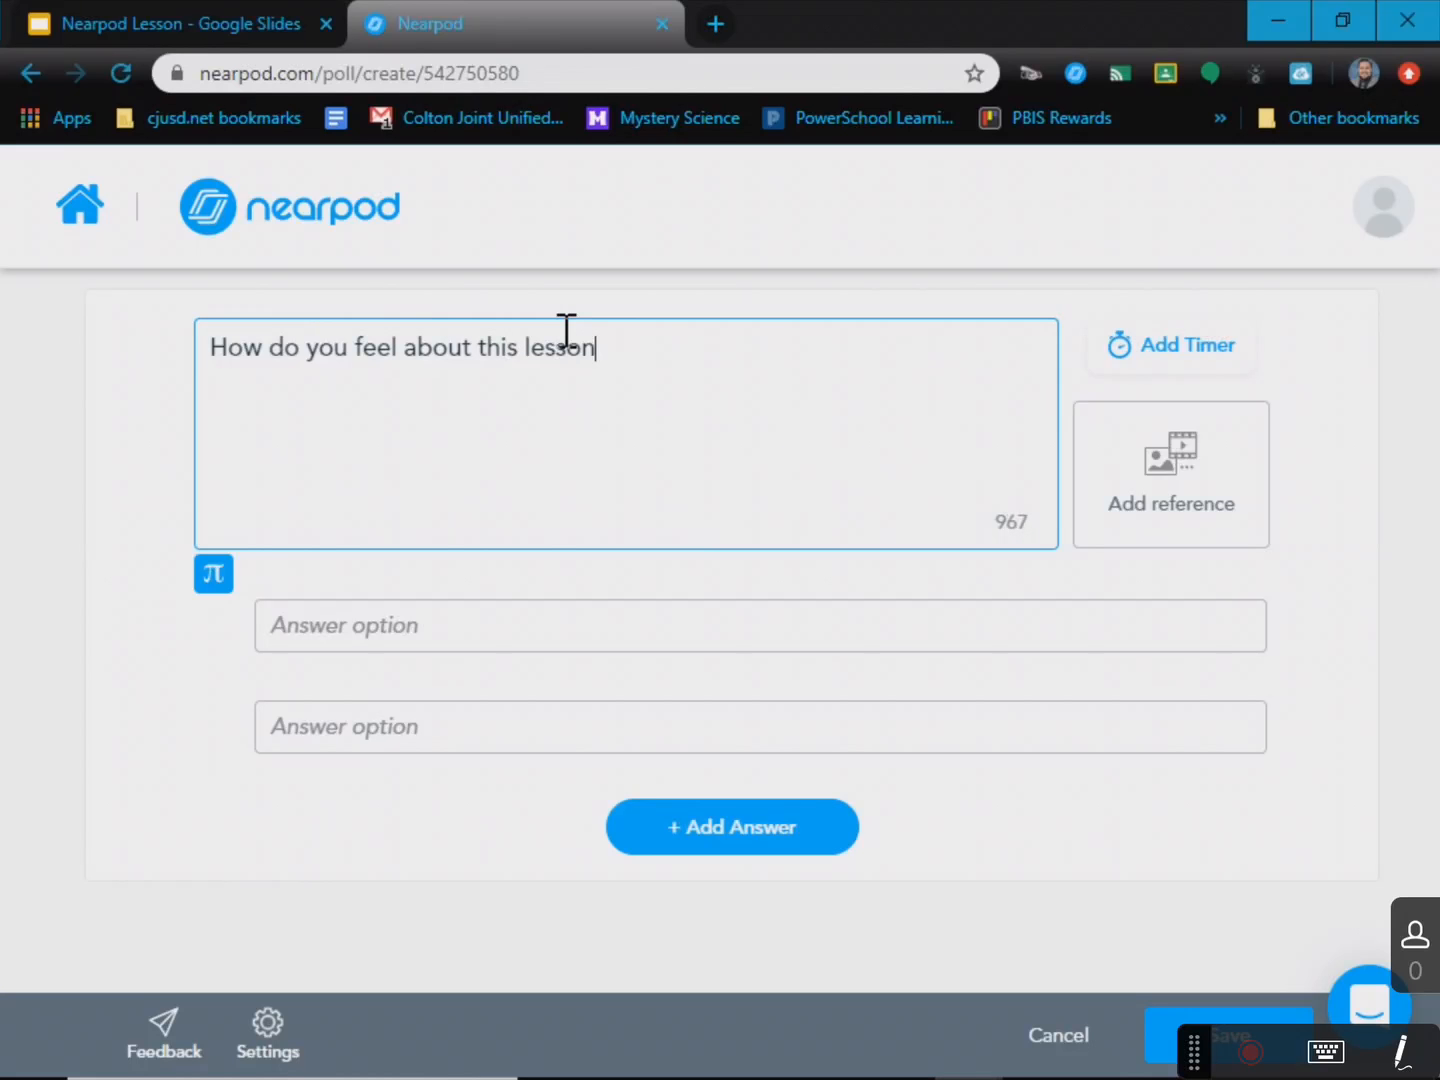
pyautogui.write('?')
# - Enter the poll answers "Love it!", "Have questions..." and "HELP!", and discard the poll
pyautogui.click(501, 627)
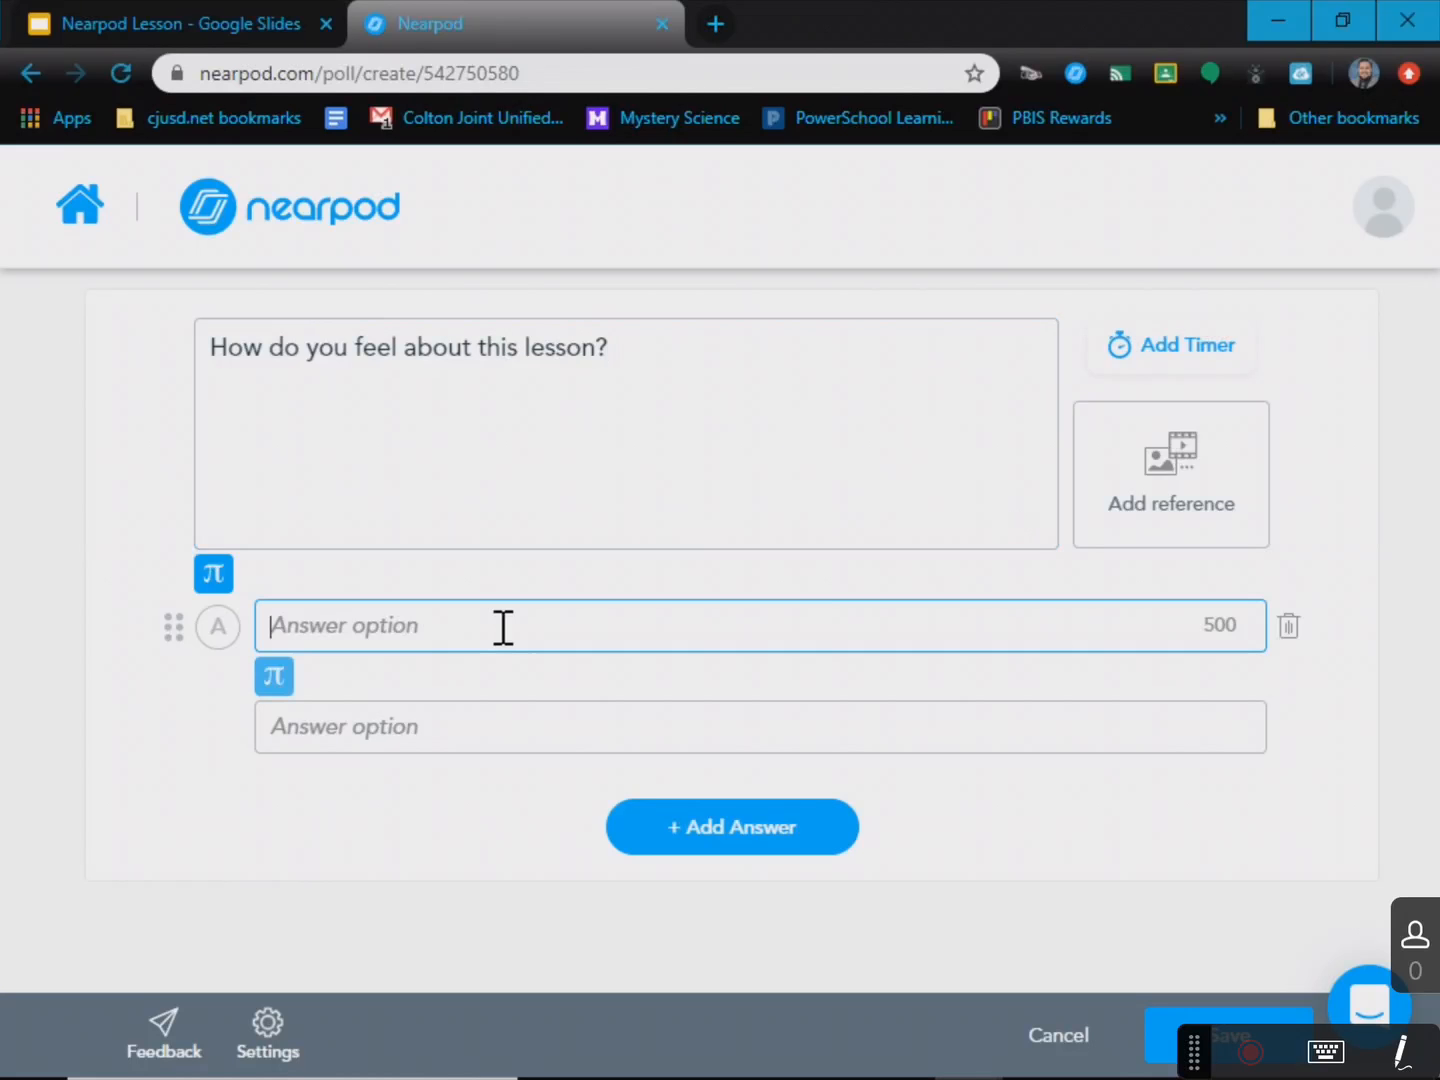
pyautogui.write('Love it!')
pyautogui.press('Tab')
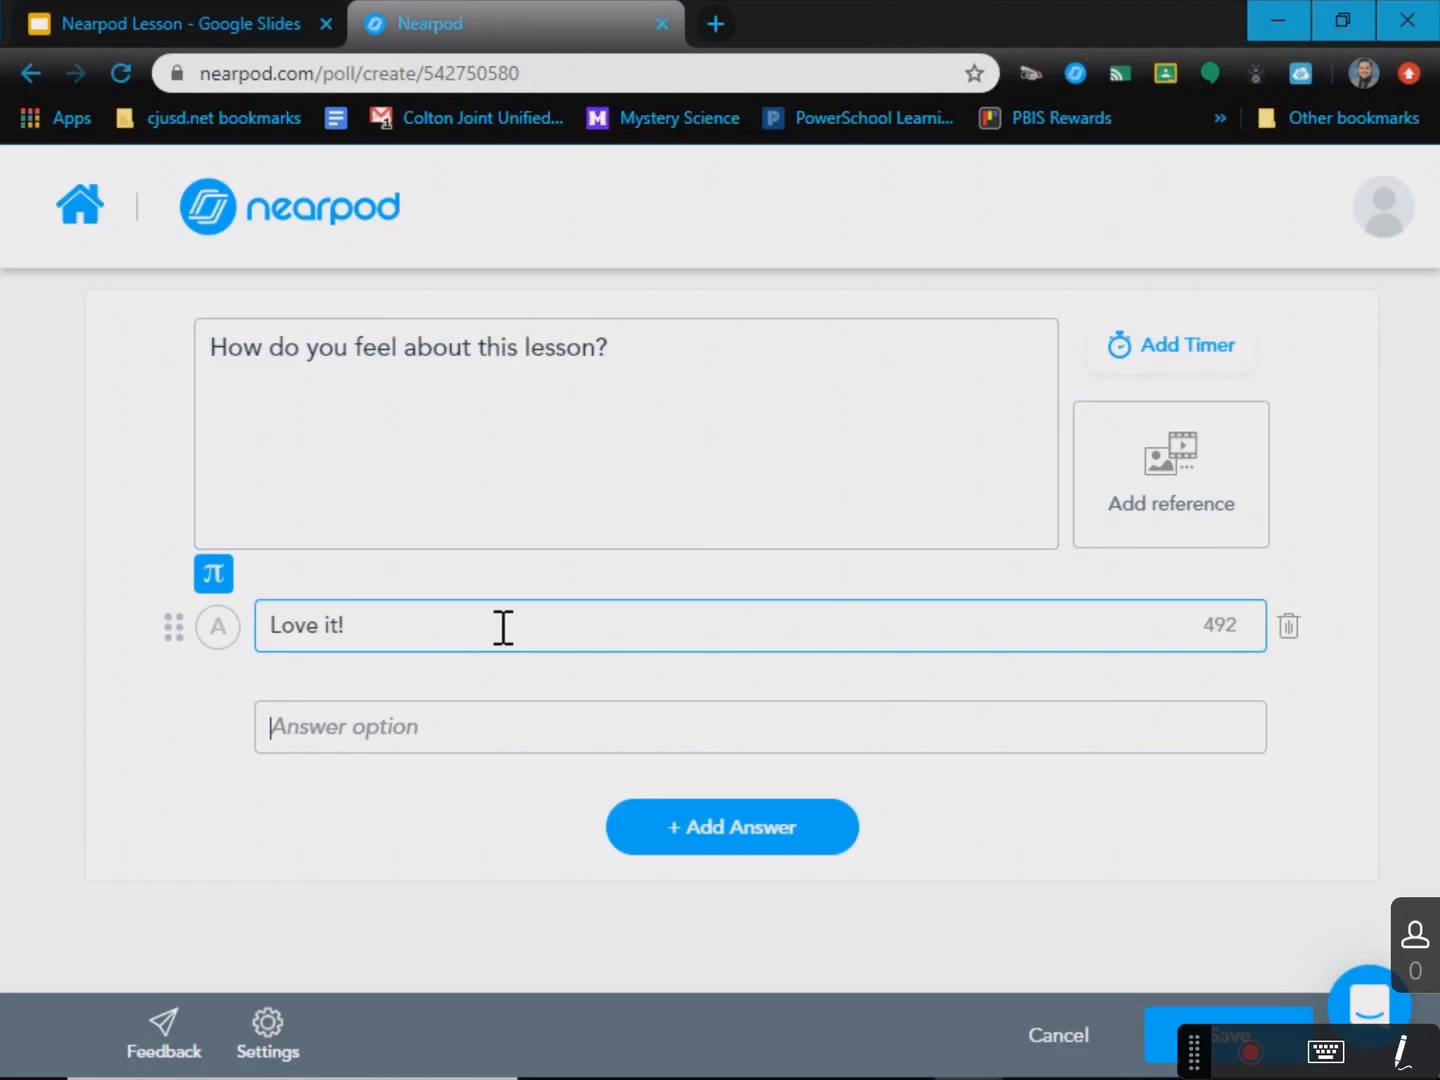
pyautogui.write('Have questions')
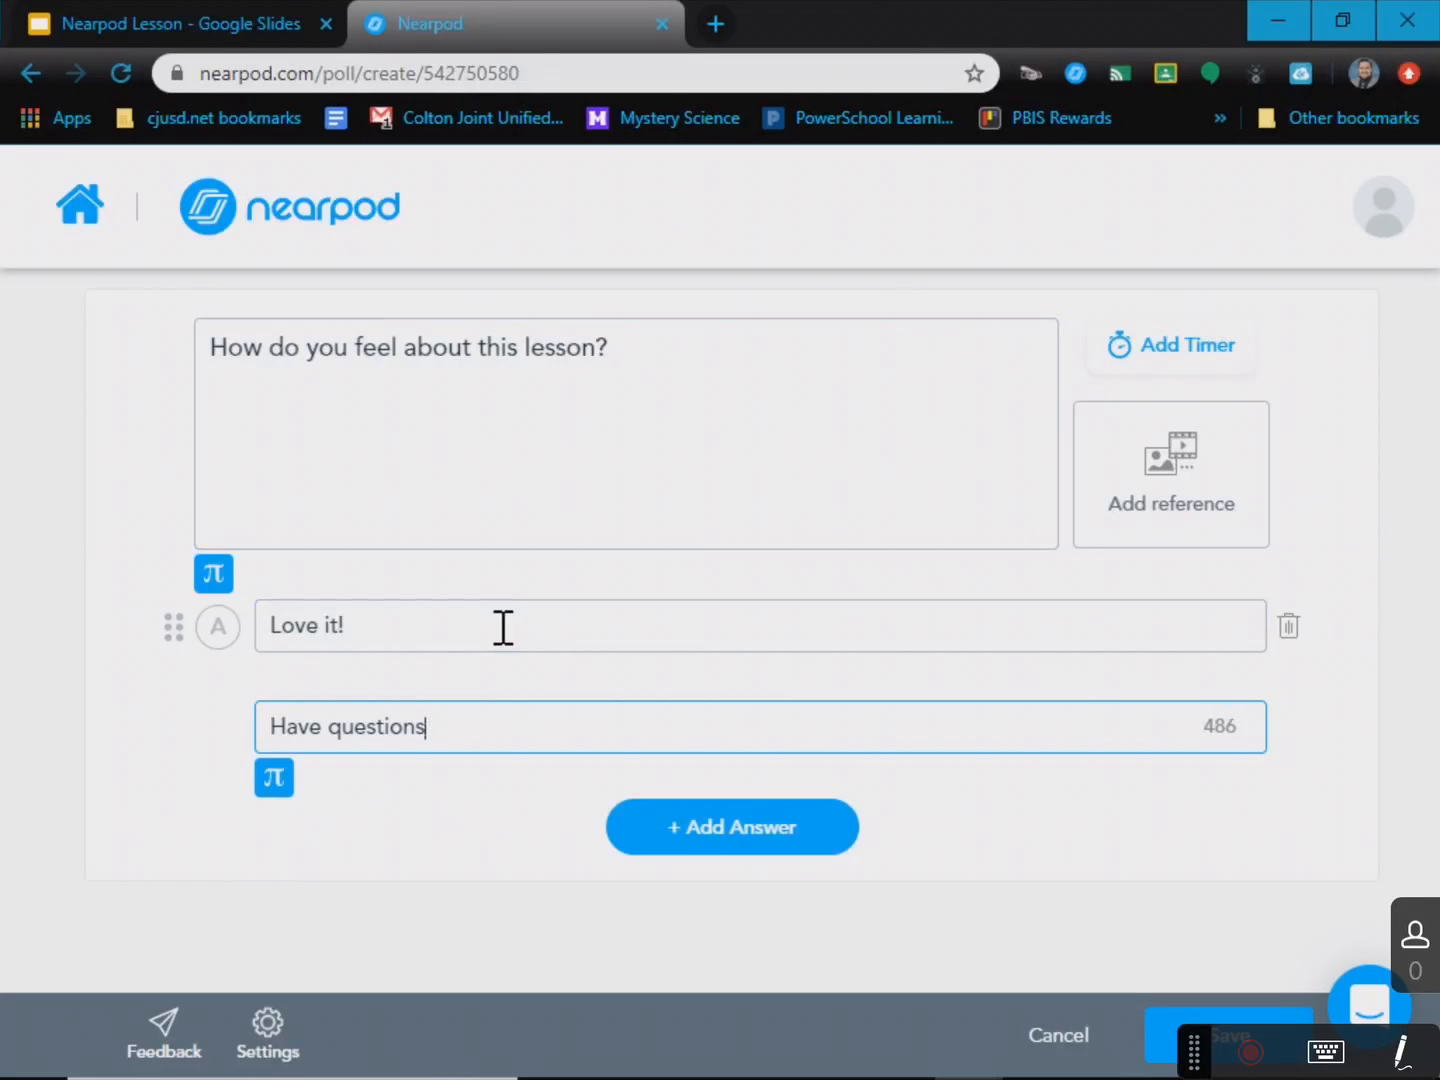
pyautogui.write('...')
pyautogui.click(700, 826)
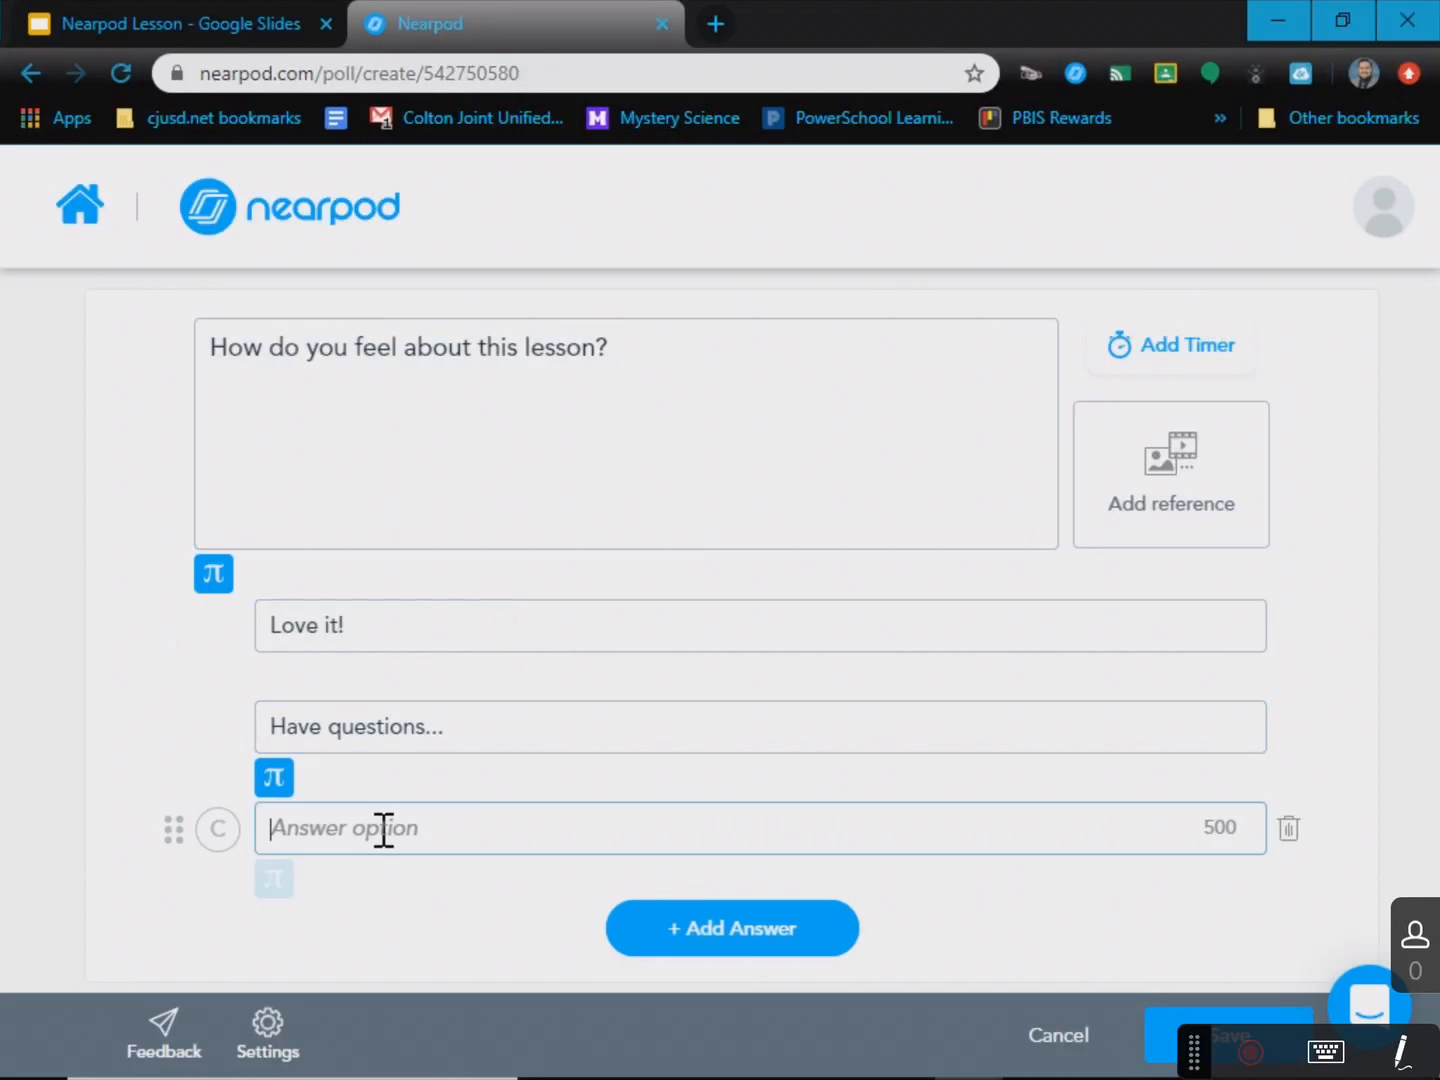
pyautogui.write('HELP!')
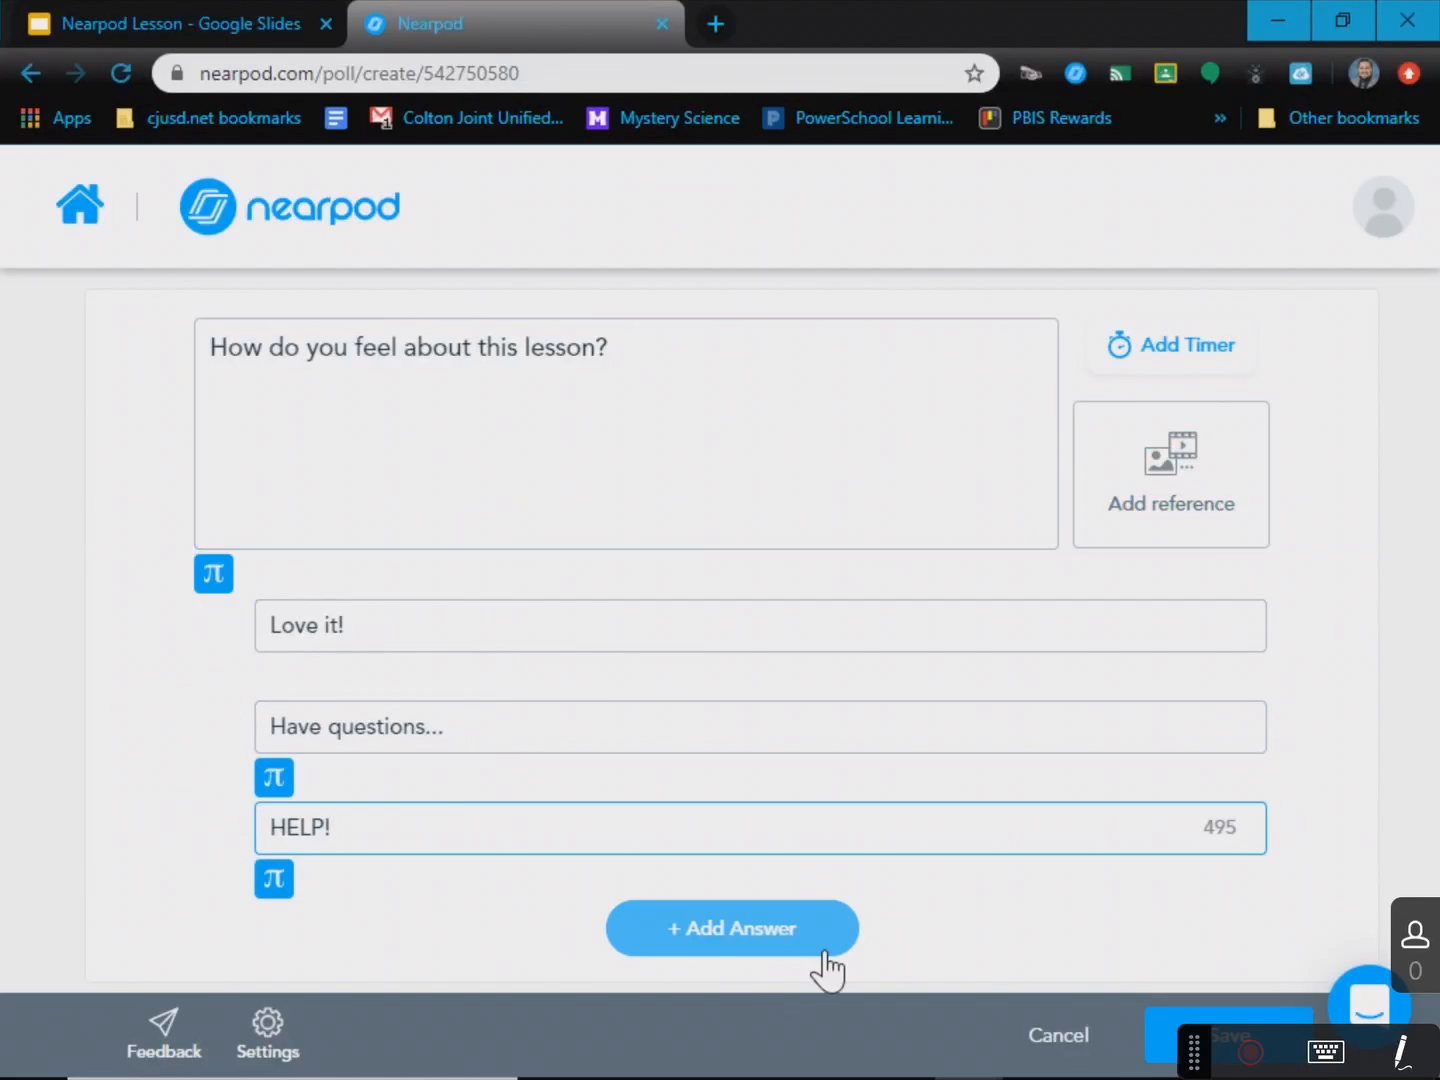
pyautogui.click(1060, 1038)
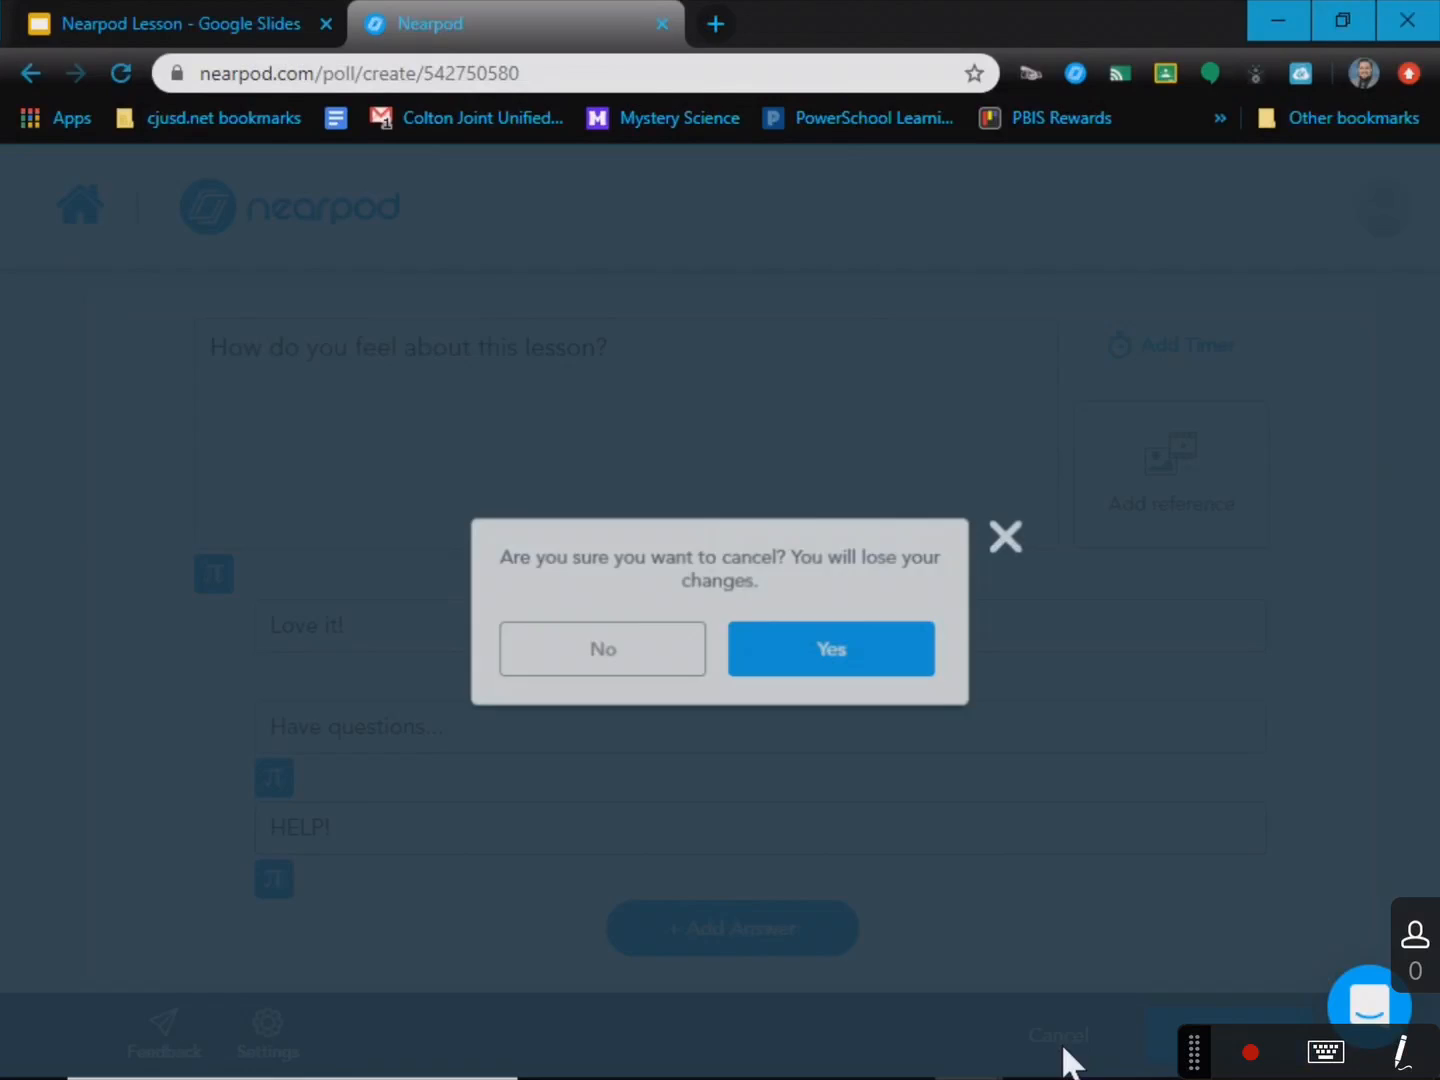
pyautogui.click(775, 662)
pyautogui.click(211, 648)
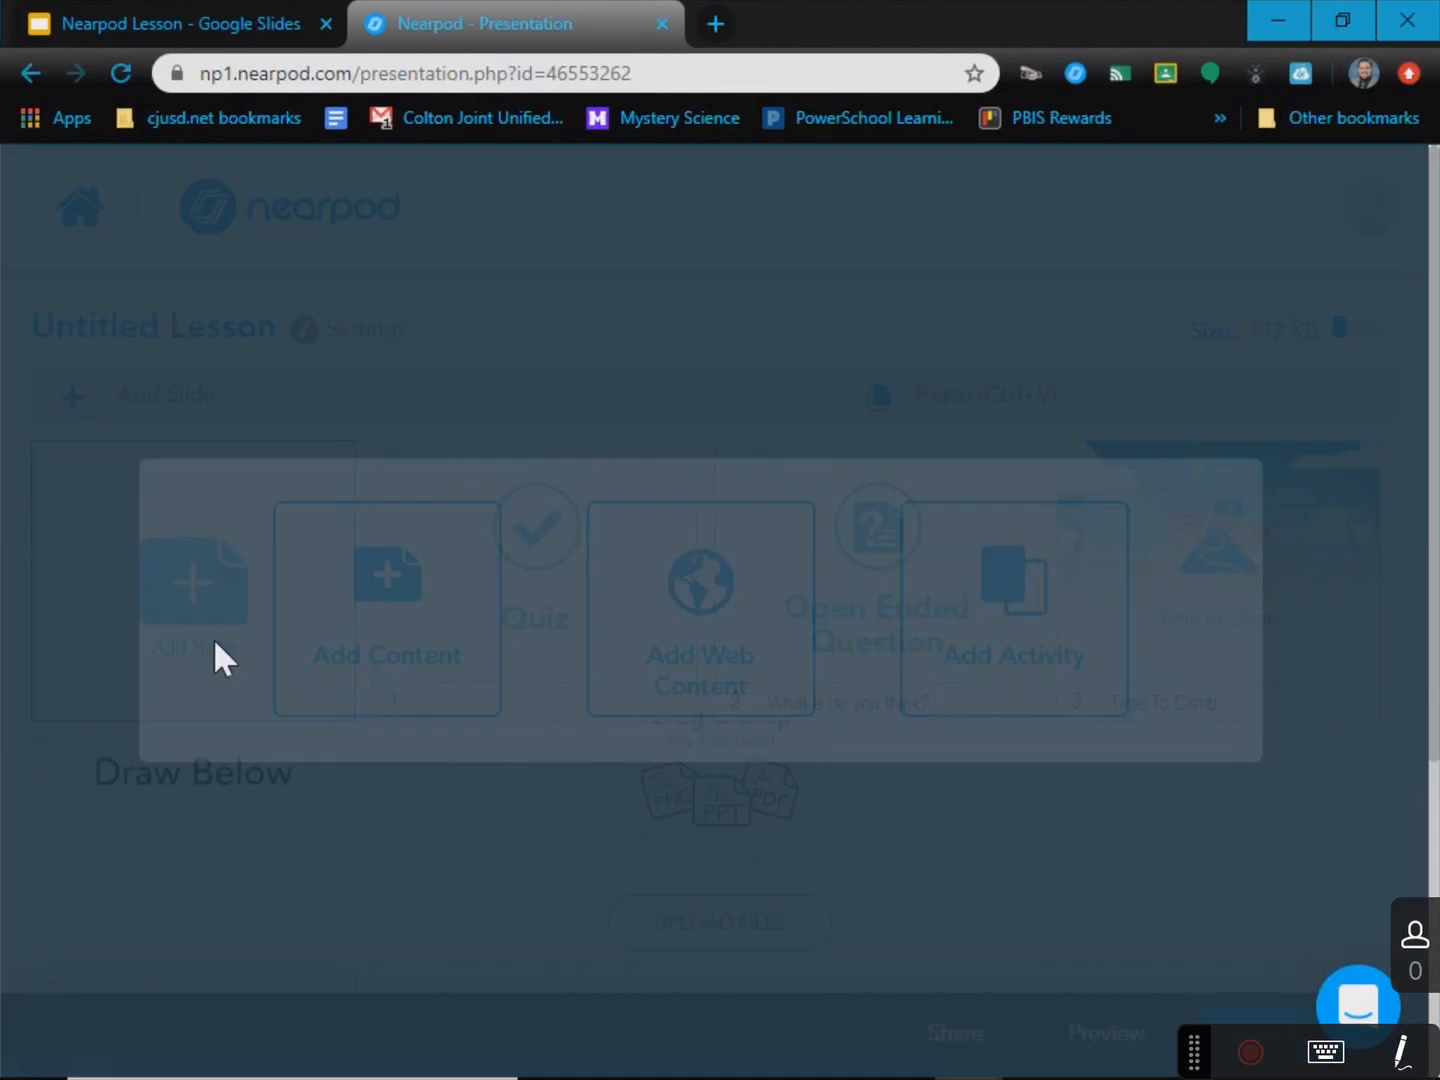
pyautogui.click(1009, 685)
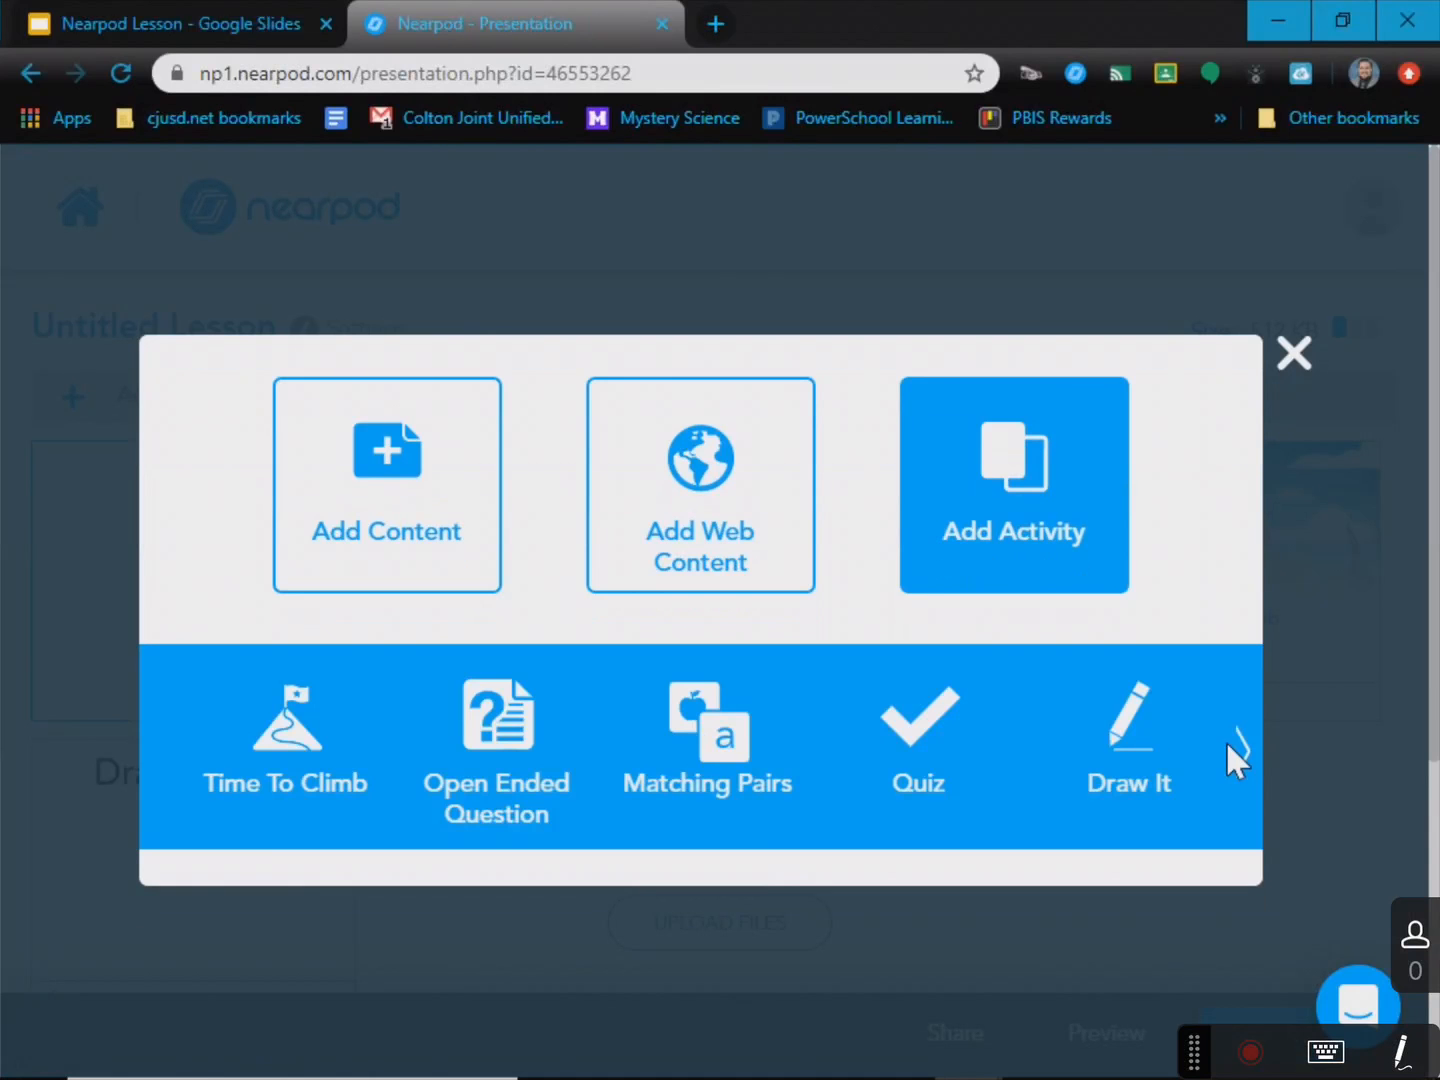
pyautogui.click(1247, 765)
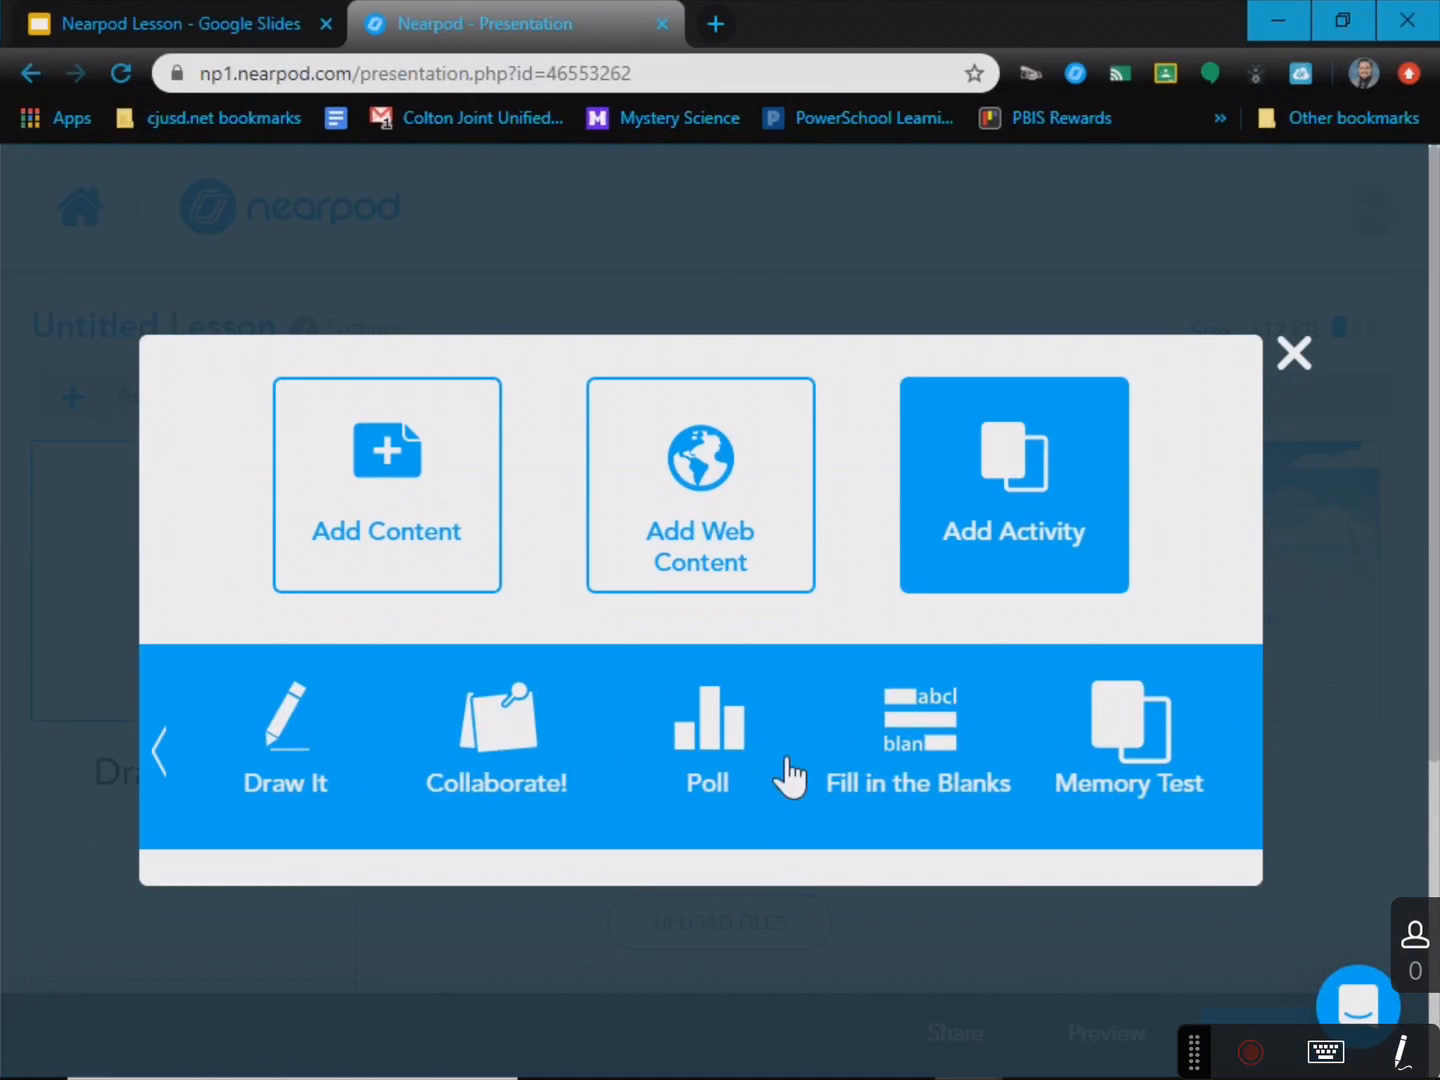
pyautogui.click(159, 750)
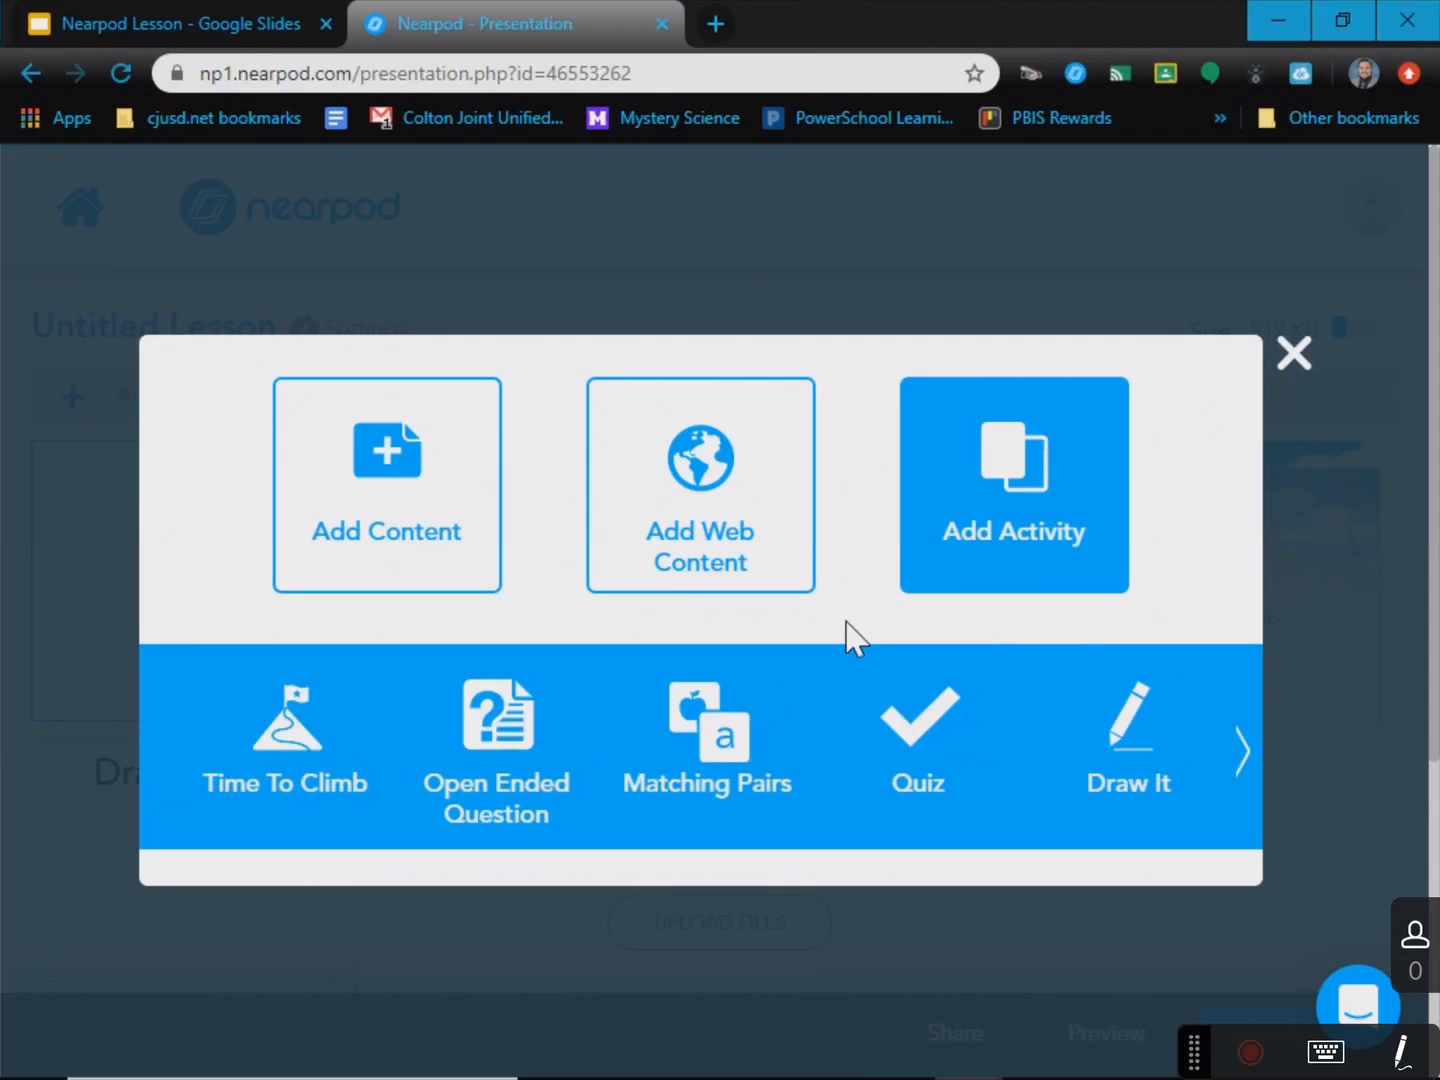
pyautogui.click(1292, 356)
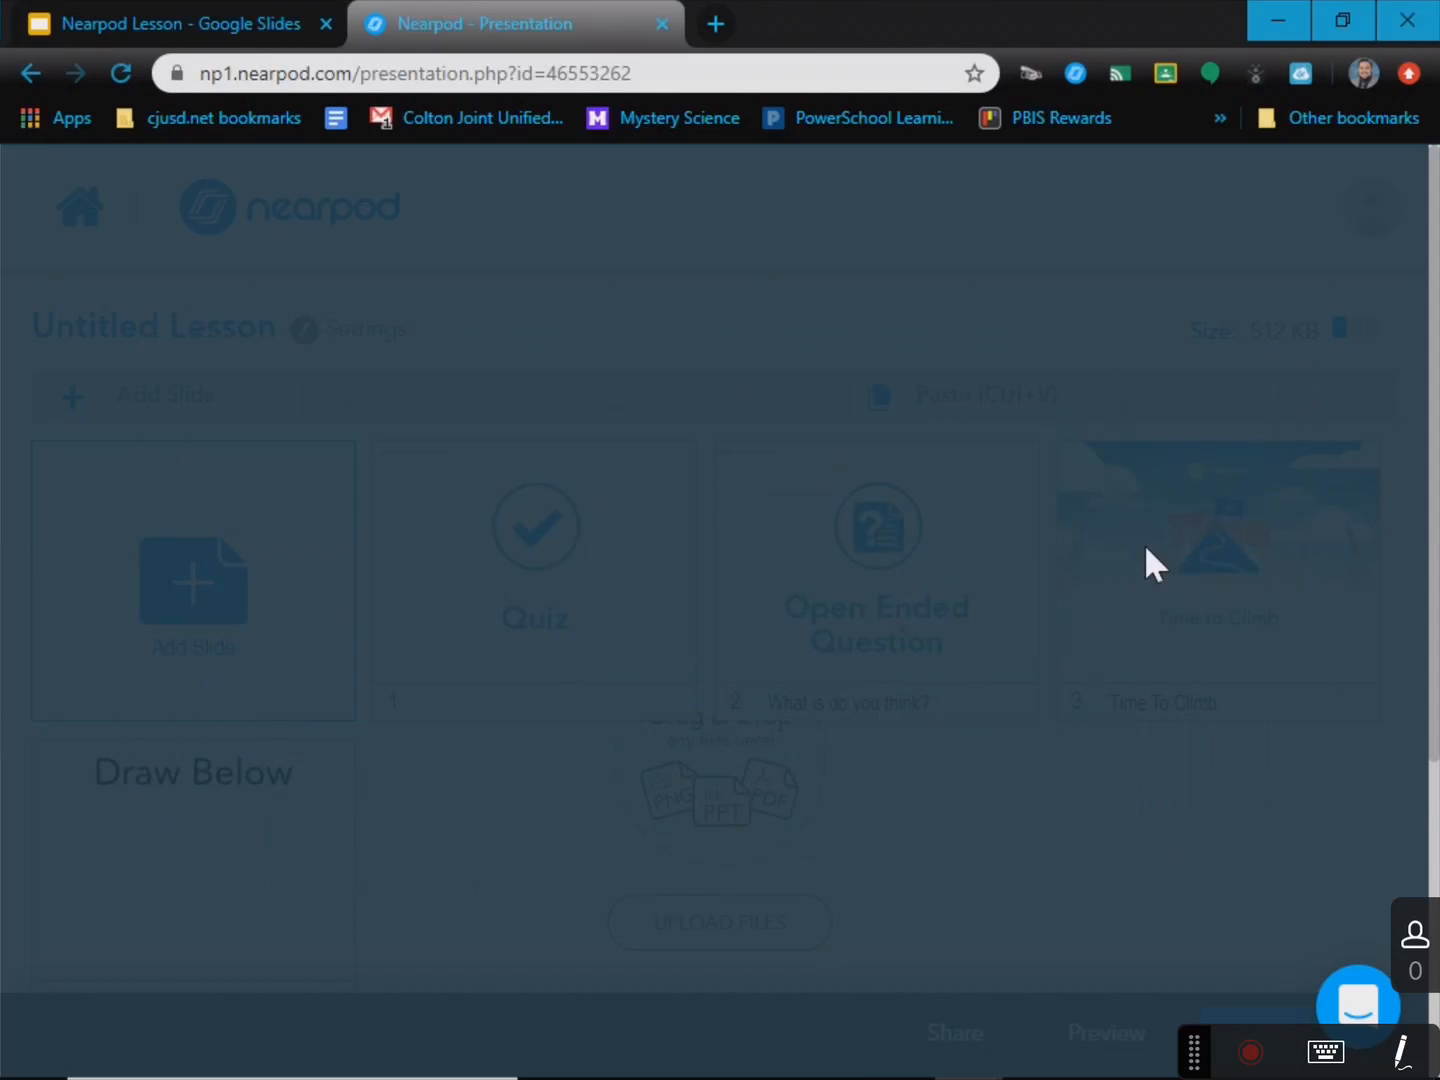